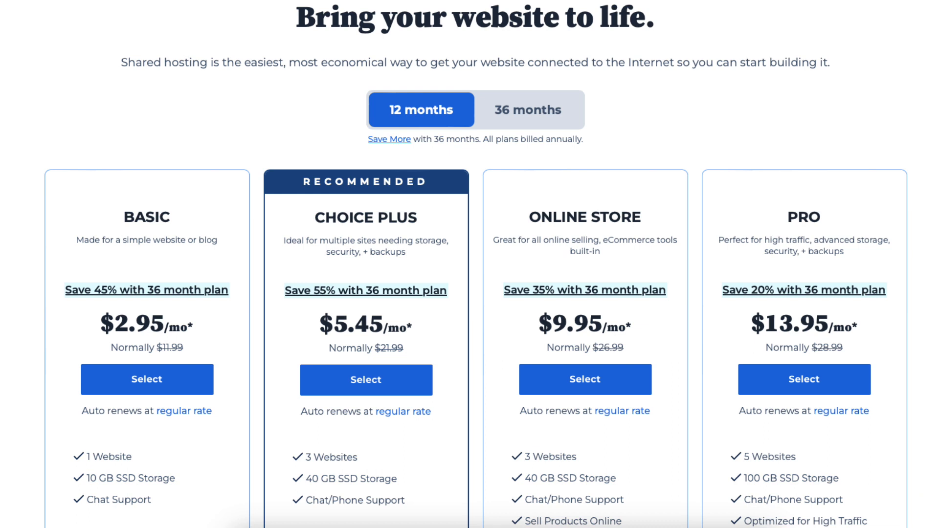
Compare the 36-month and 12-month shared hosting prices, ending on the 12-month term.
scroll(470, 264, "down", 3)
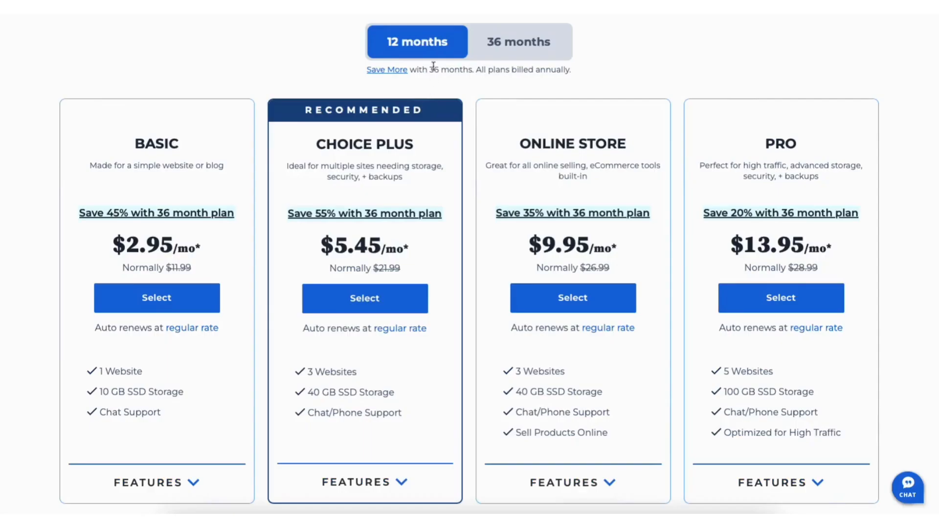
left_click(516, 45)
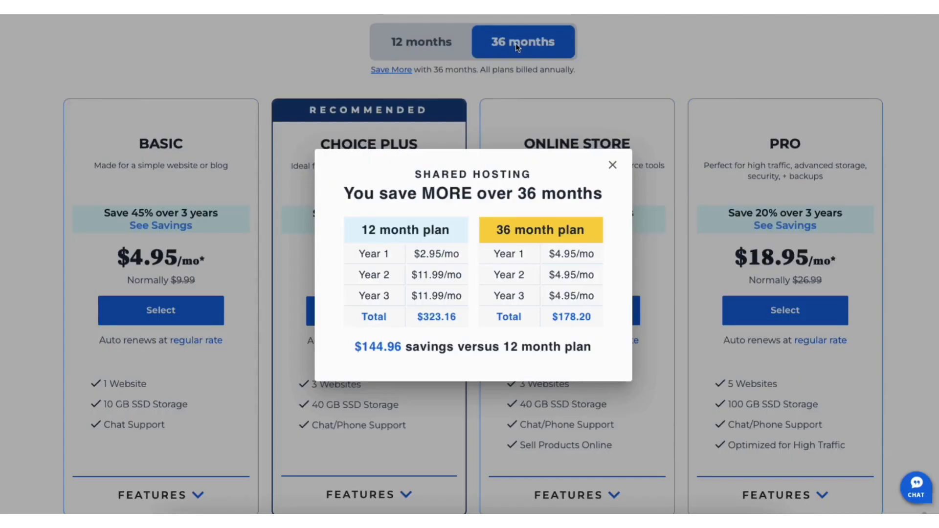
left_click(613, 165)
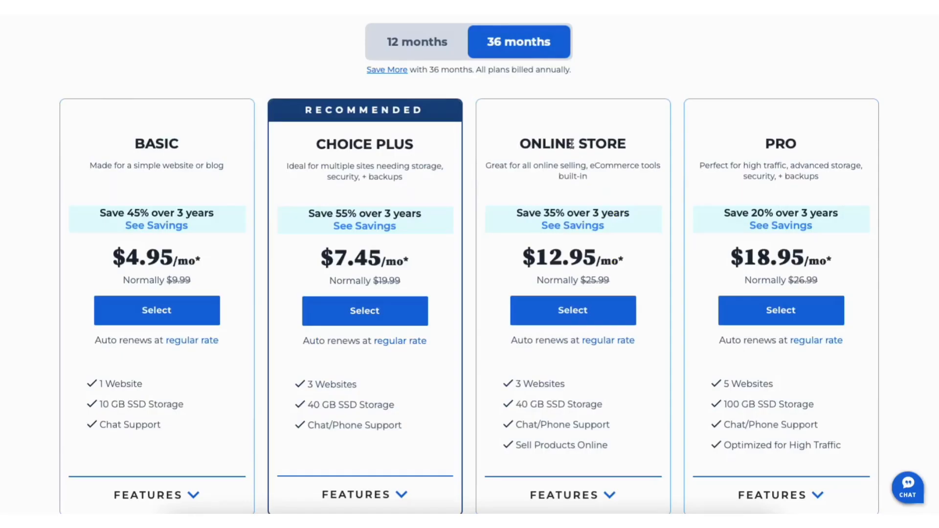
left_click(435, 50)
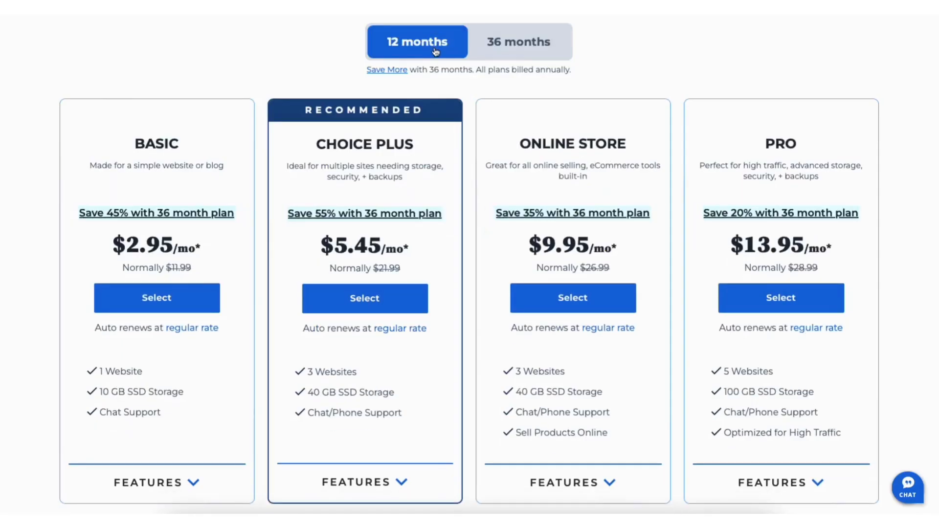
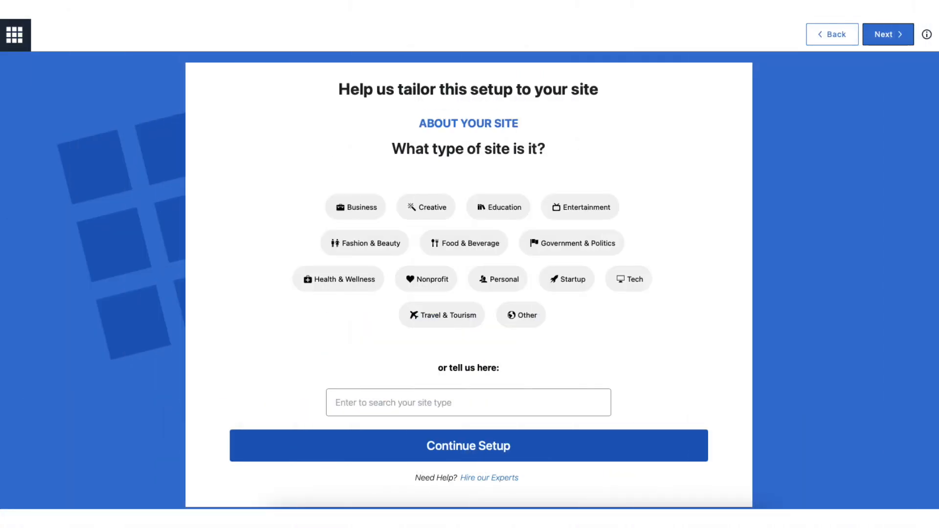
Set the site type to Business with Agency & Consulting, and open the Social Media fields of the basic site info.
left_click(355, 207)
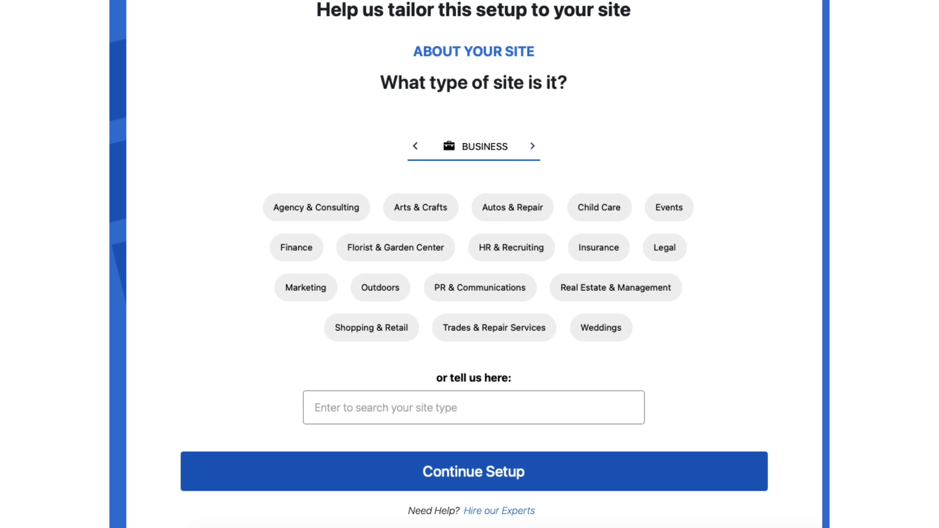
left_click(316, 208)
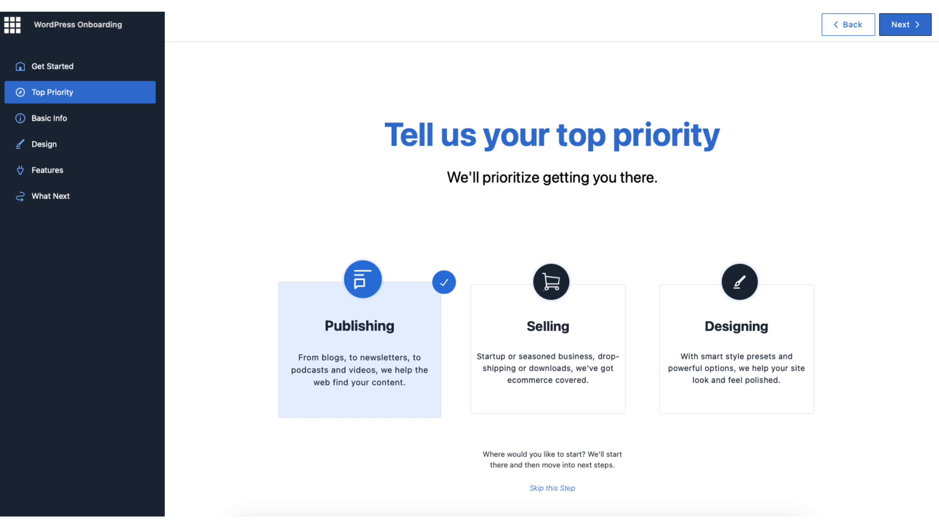
left_click(49, 118)
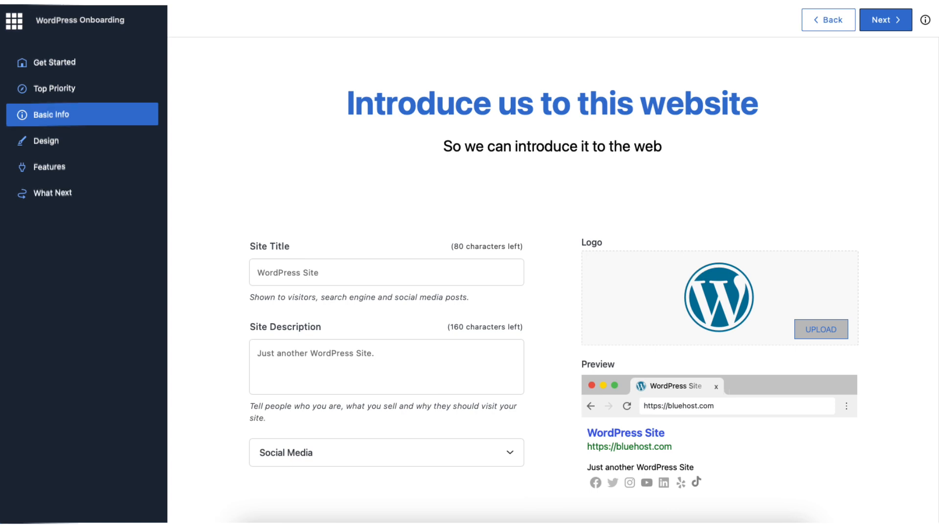
left_click(386, 452)
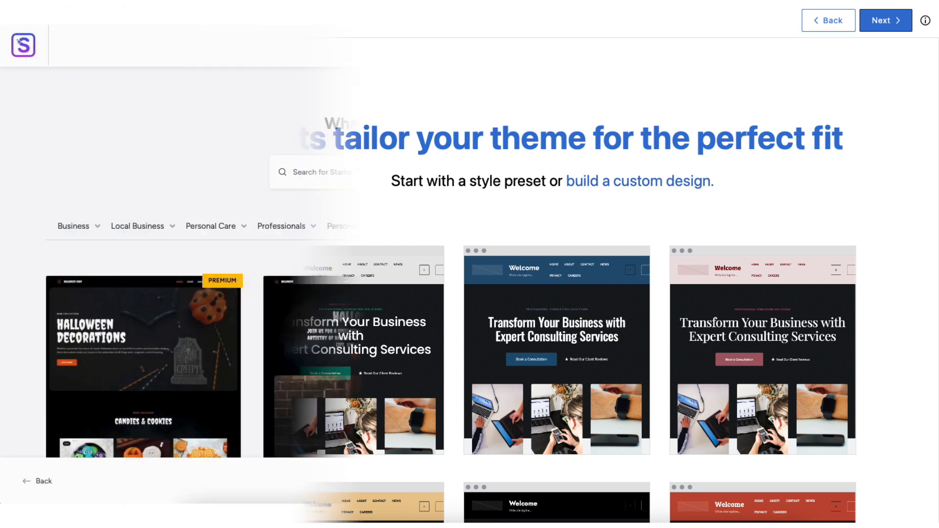
Browse the available website designs and open the onboarding's page layout choices.
scroll(470, 264, "down", 4)
scroll(469, 264, "down", 10)
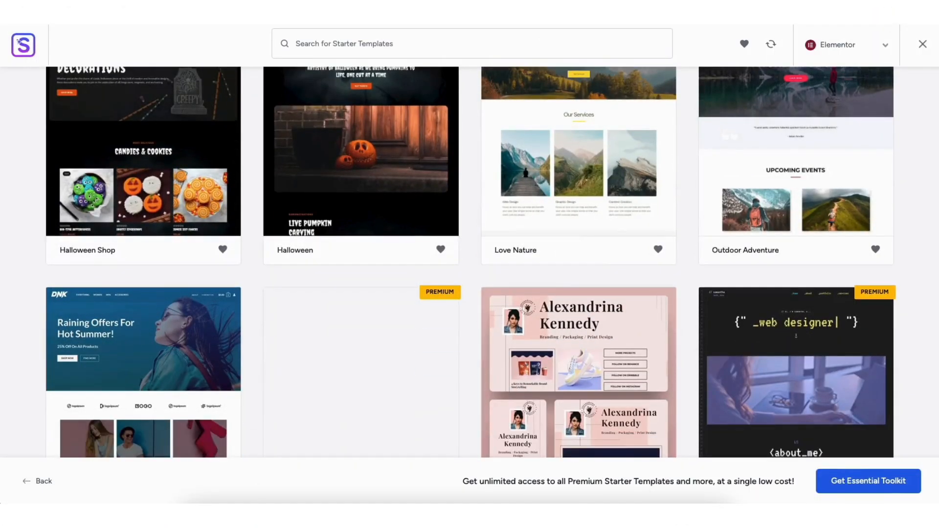
type("ORDPRESS TU")
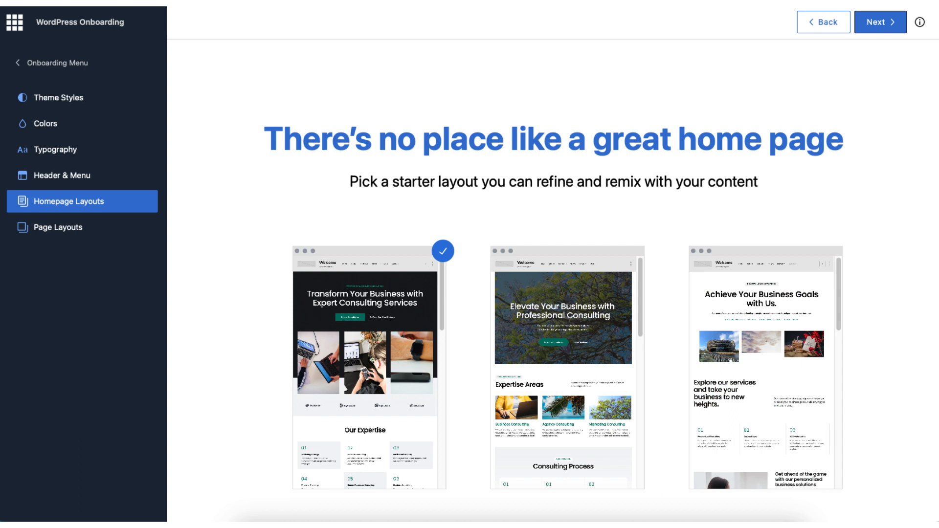
left_click(58, 227)
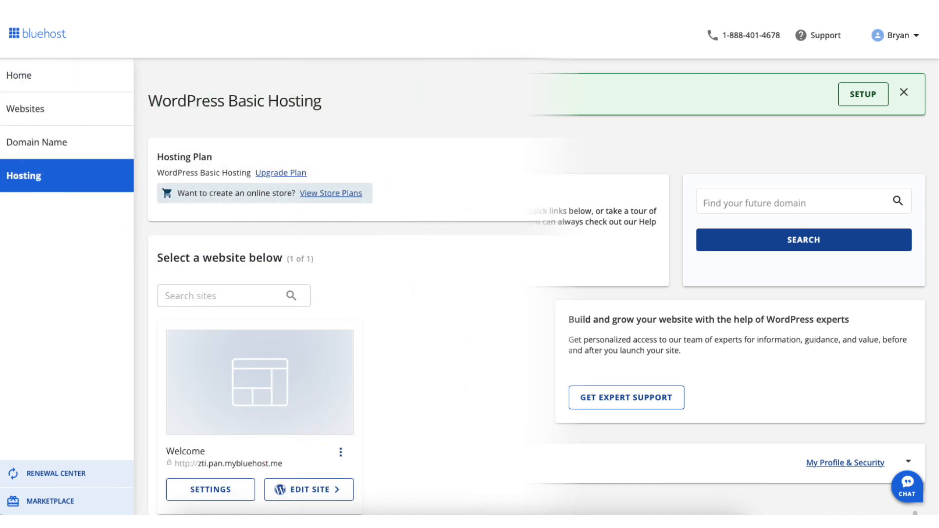
Open the Welcome site's WordPress admin from the hosting overview and go to its General Settings.
scroll(474, 293, "down", 1)
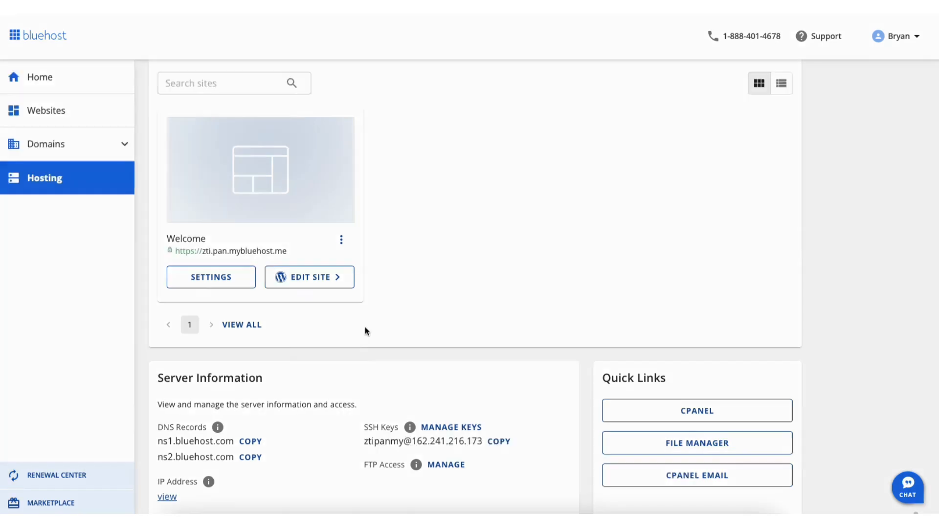
left_click(299, 279)
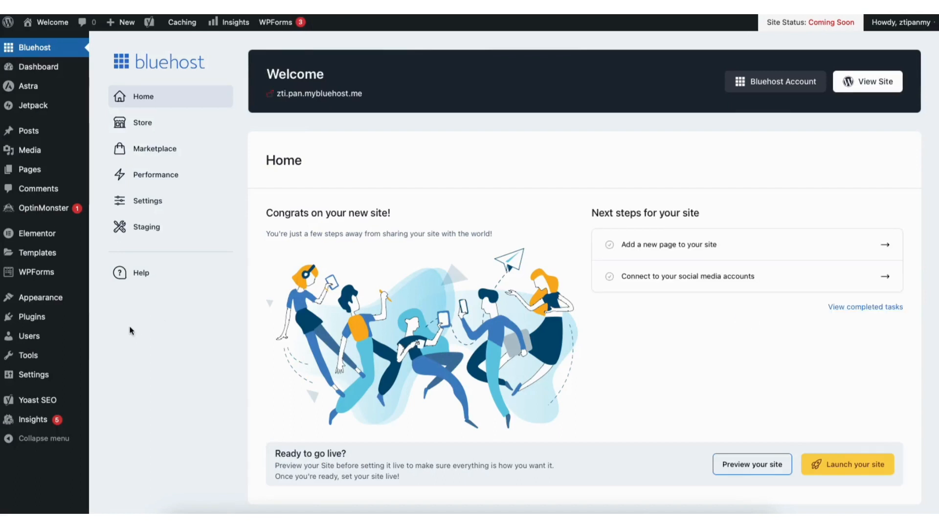
mouse_move(34, 377)
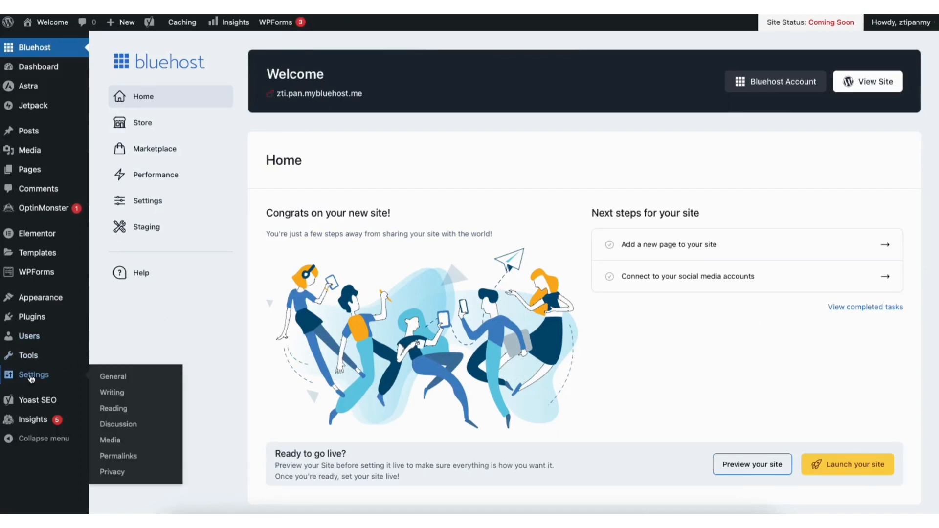
left_click(113, 378)
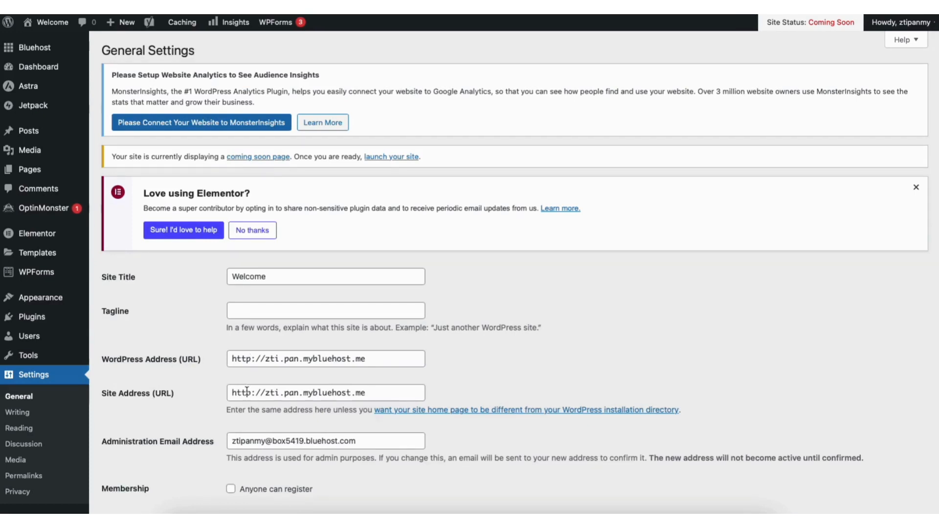
Change both the WordPress Address and the Site Address from http to https and save the settings.
left_click(249, 360)
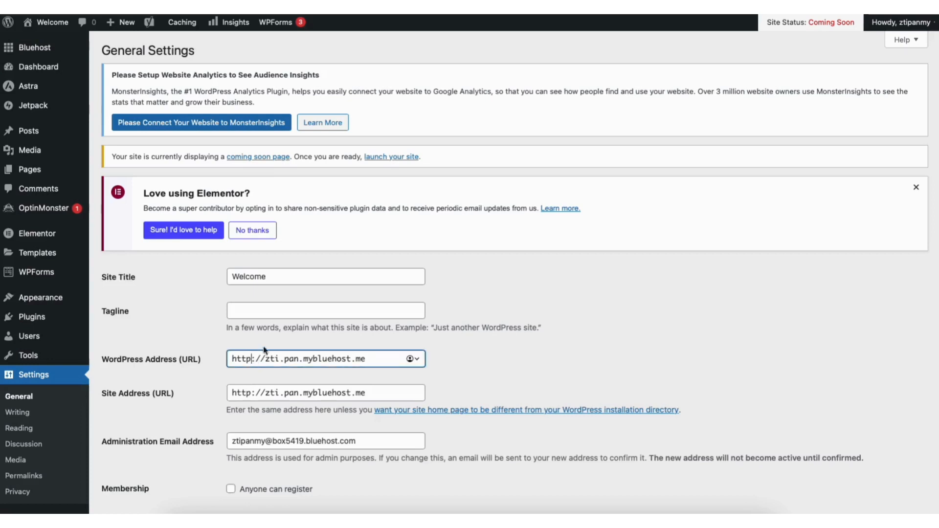
type("s")
left_click(252, 393)
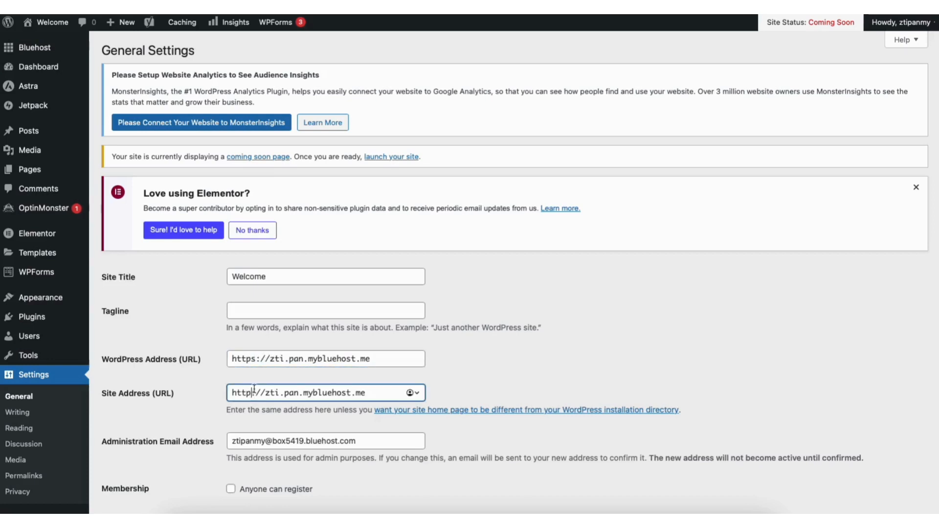
type("s")
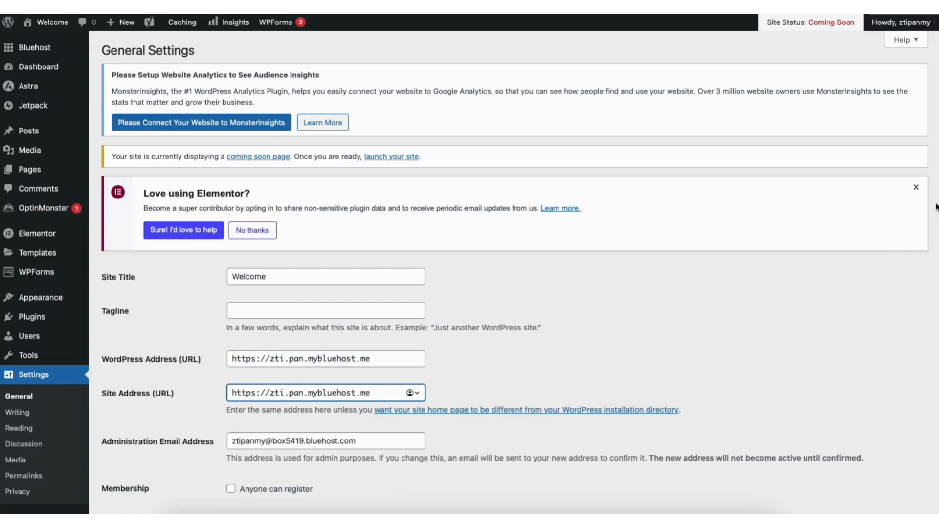
scroll(928, 372, "down", 10)
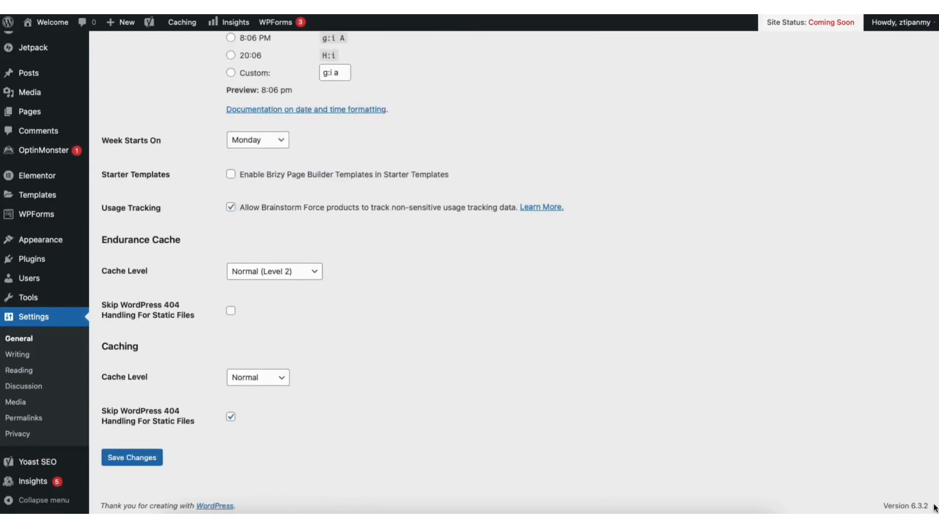
left_click(148, 456)
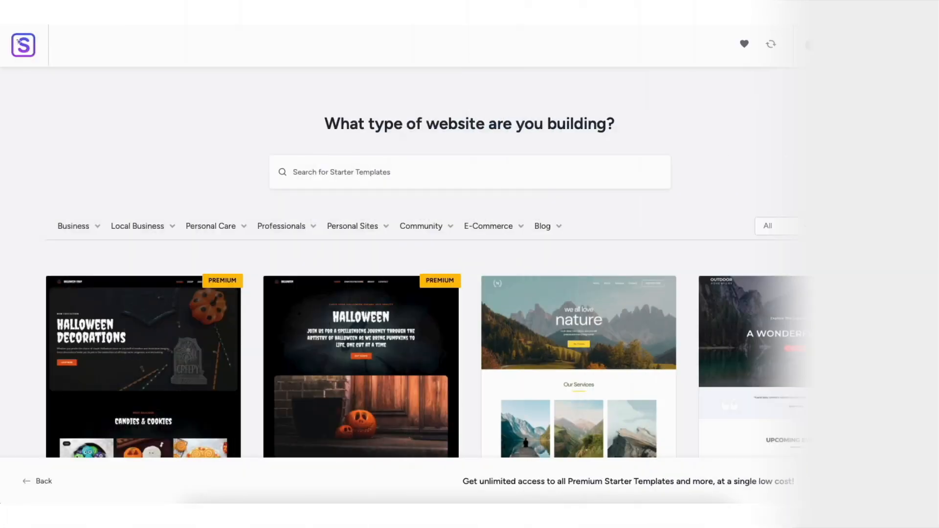
scroll(469, 265, "down", 5)
scroll(469, 264, "down", 2)
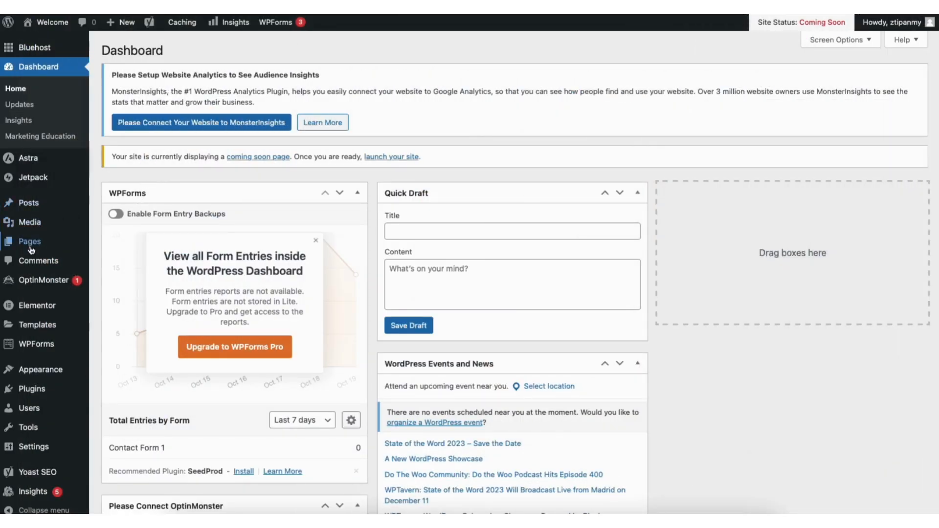
Go to the site's installed themes and start adding a new theme.
mouse_move(41, 372)
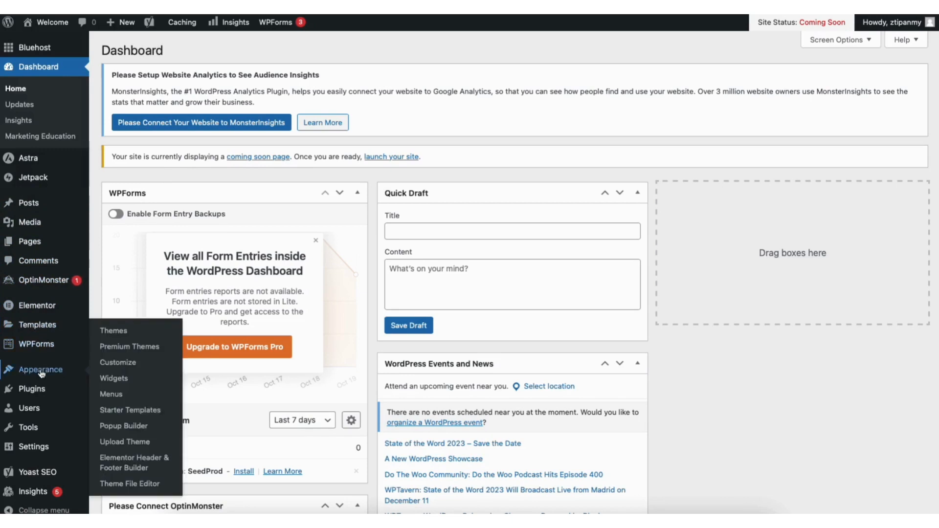
left_click(119, 336)
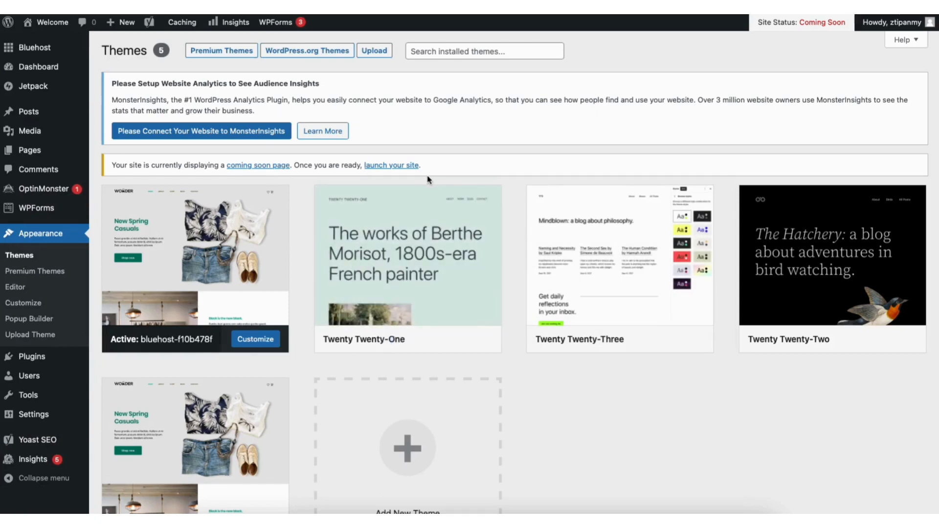
scroll(440, 269, "down", 2)
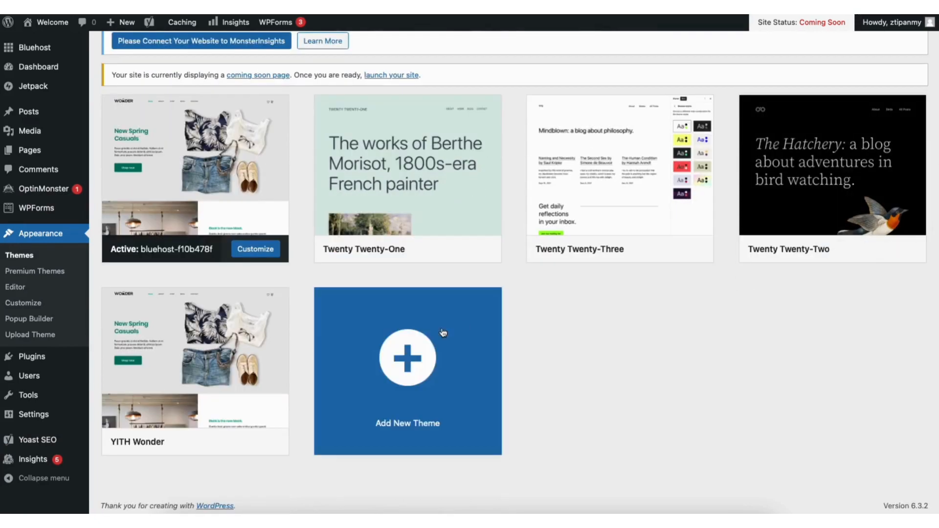
left_click(391, 377)
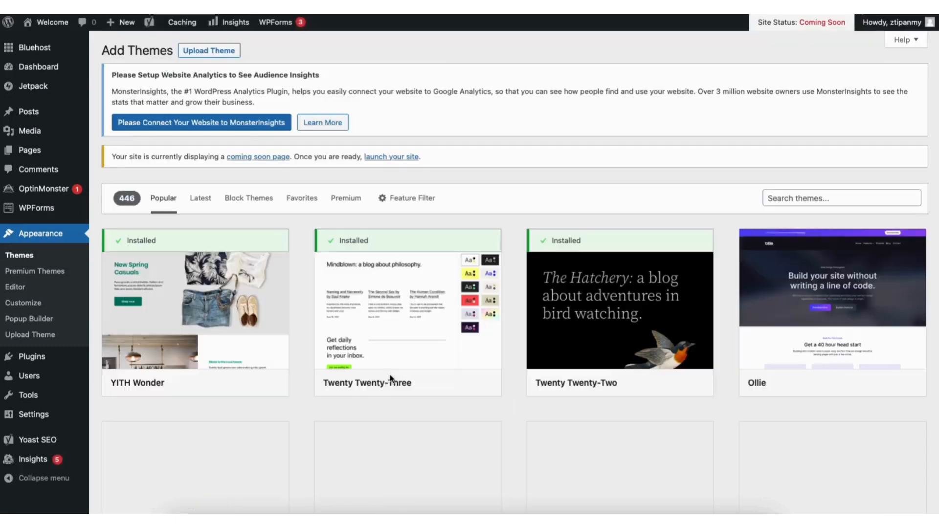
Look through the popular WordPress themes and the Elementor starter templates.
scroll(514, 269, "down", 5)
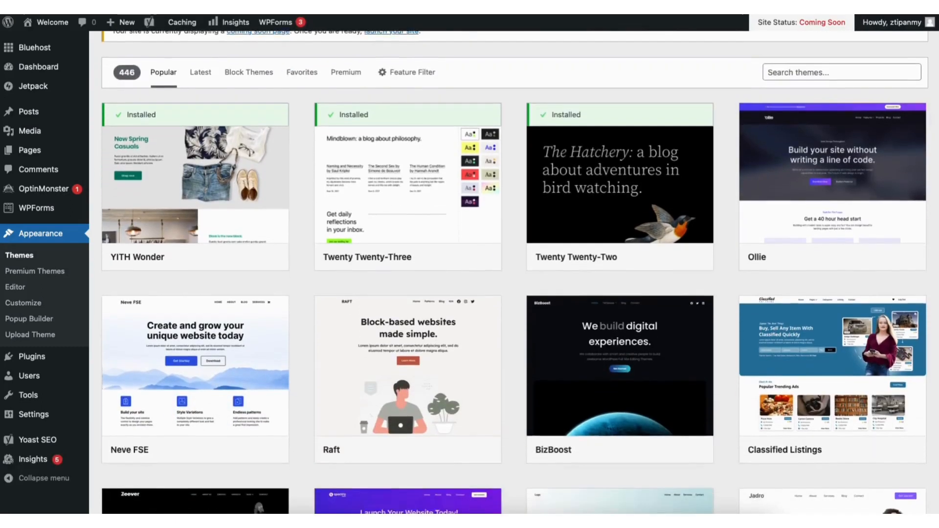
scroll(513, 269, "down", 9)
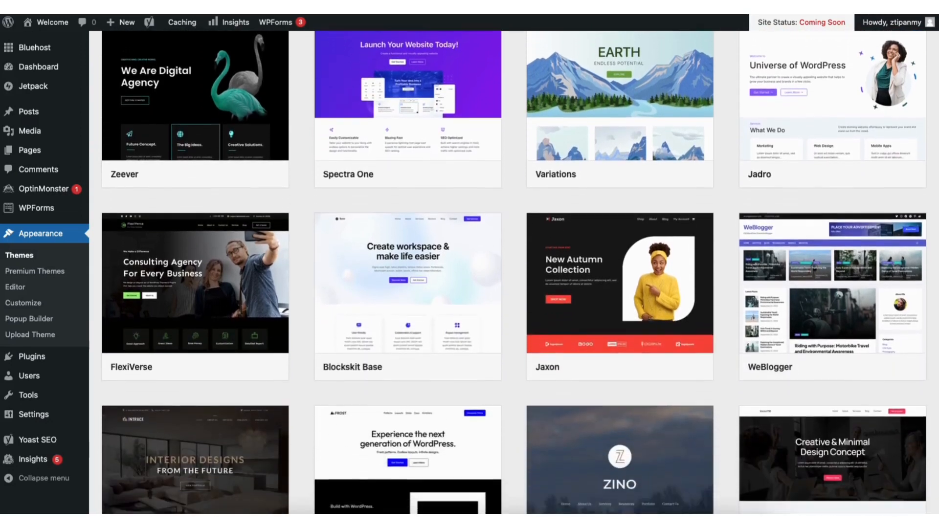
scroll(513, 269, "down", 12)
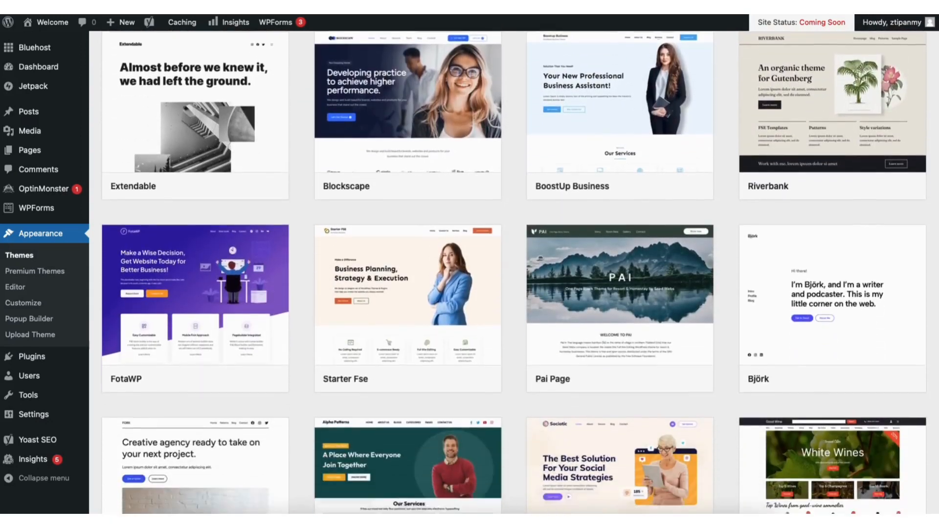
scroll(514, 269, "down", 5)
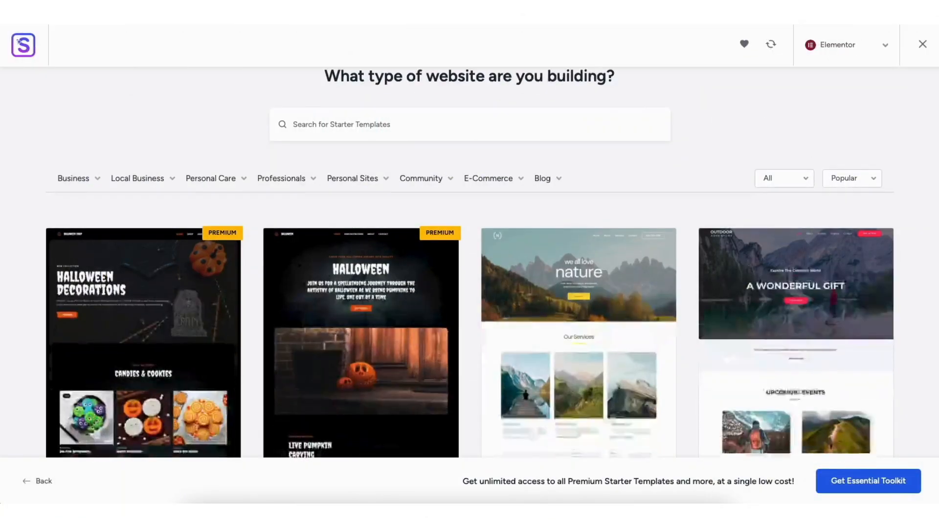
scroll(469, 264, "down", 3)
scroll(470, 264, "down", 8)
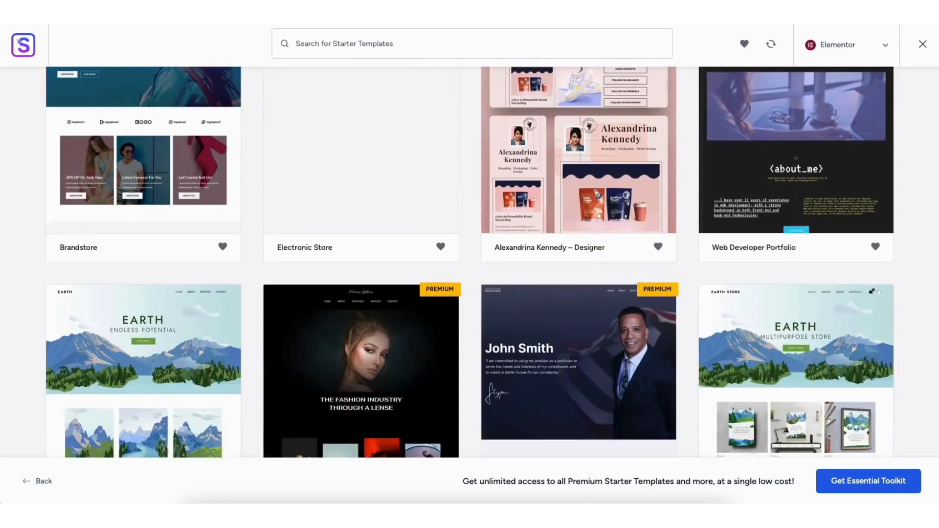
scroll(470, 264, "down", 4)
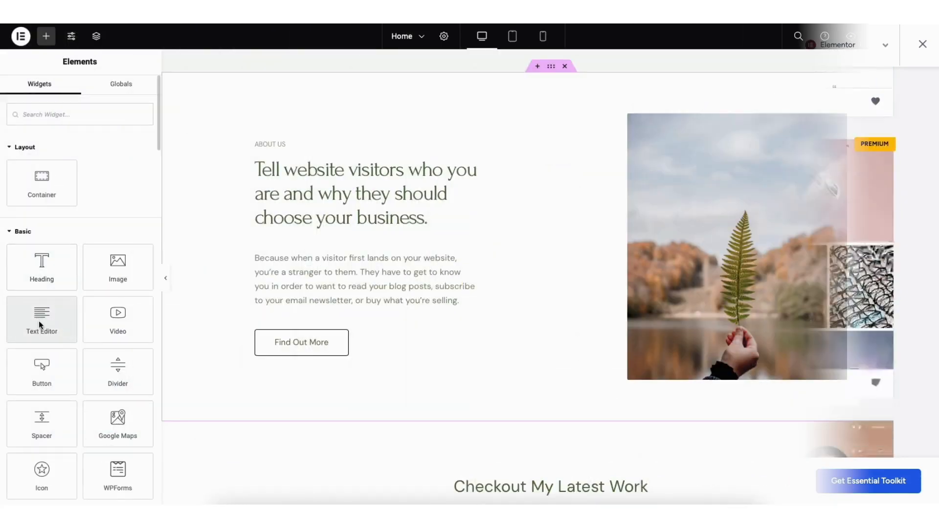
Insert a Text Editor widget between the heading and the paragraph of the Home page's About Us section.
left_click_drag(39, 321, 335, 245)
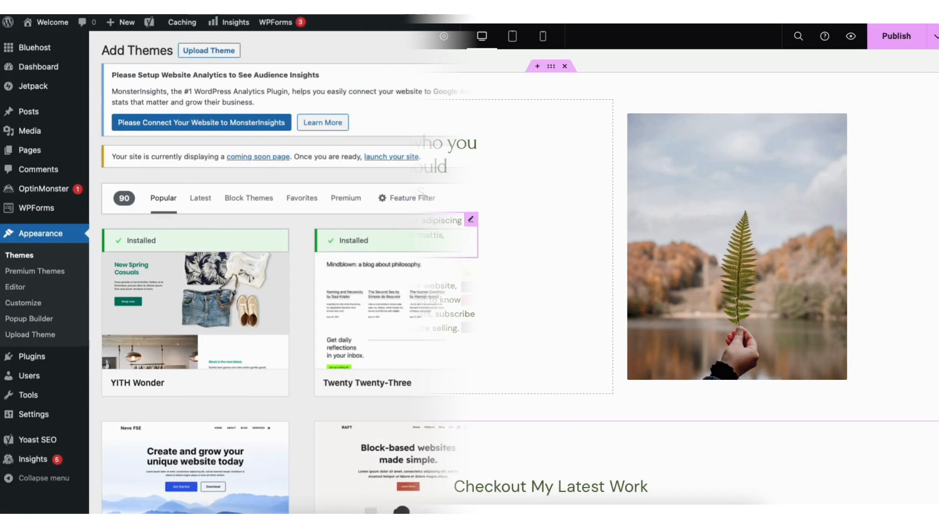
Search the theme library for "astra" and install the Astra theme.
left_click(797, 198)
type("astra")
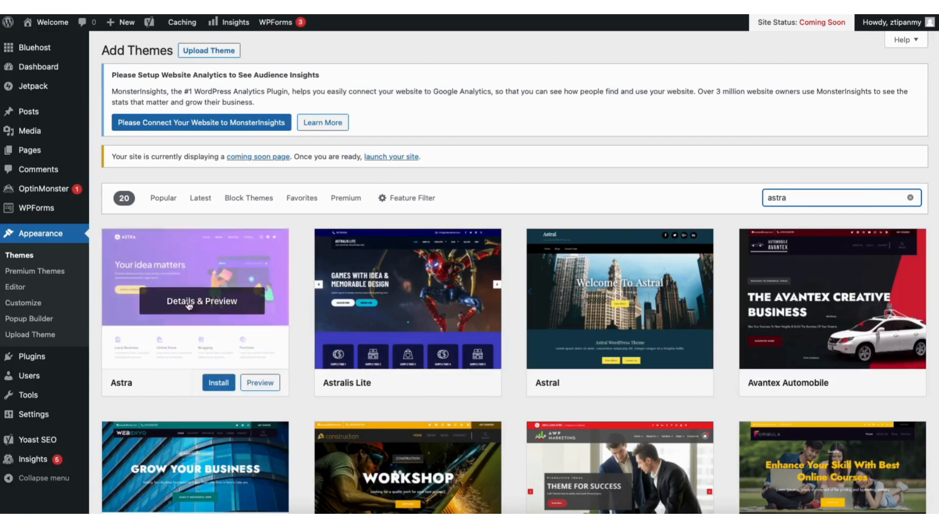
left_click(215, 384)
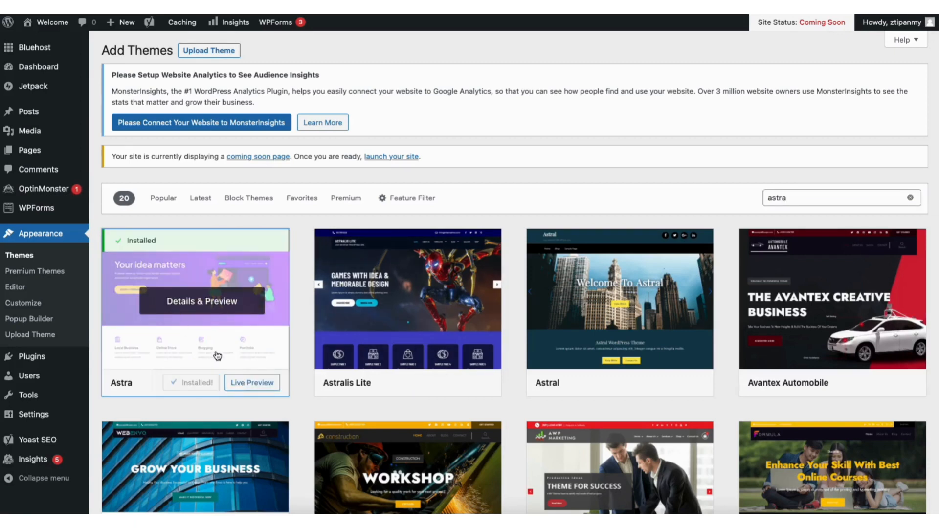
Activate the newly installed Astra theme.
left_click(197, 384)
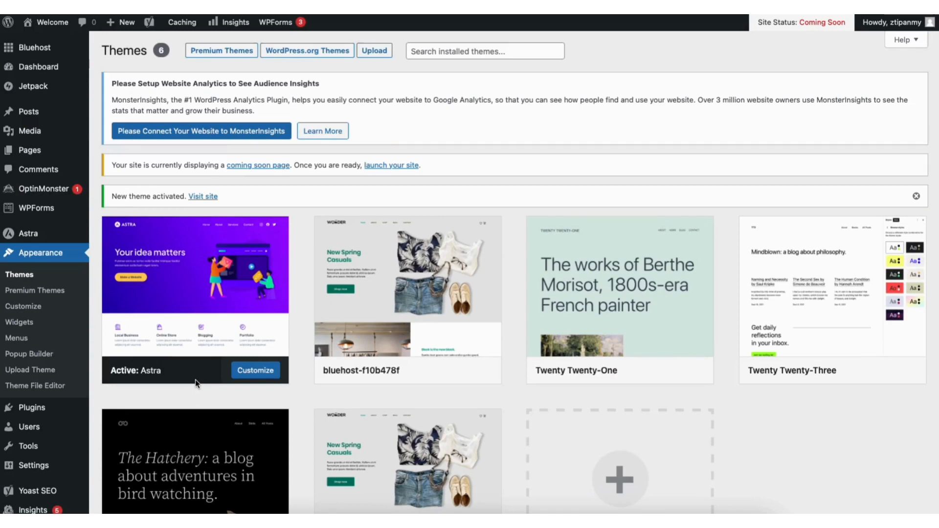
Search the new plugins for "starter templates", then install and activate the Starter Templates plugin by Brainstorm Force.
mouse_move(33, 411)
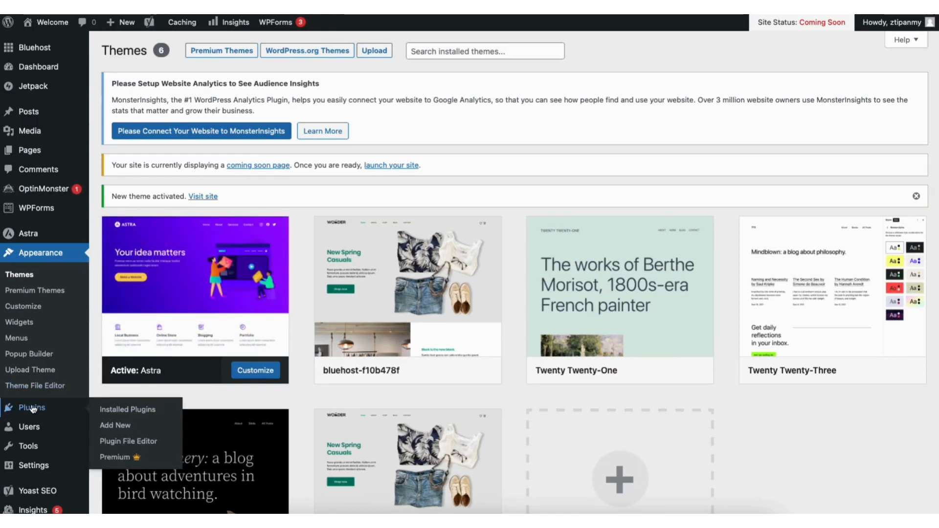
left_click(117, 424)
left_click(802, 190)
type("starter tem")
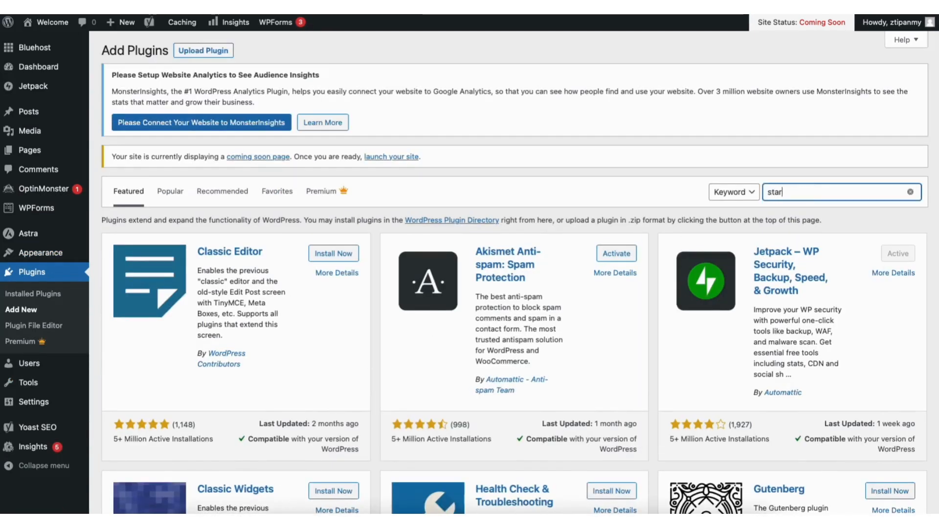
type("plates")
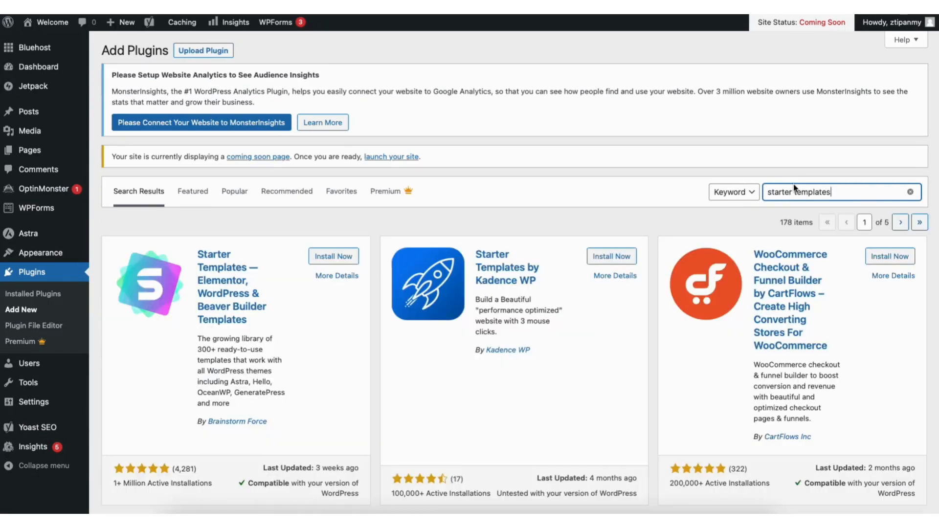
left_click(333, 257)
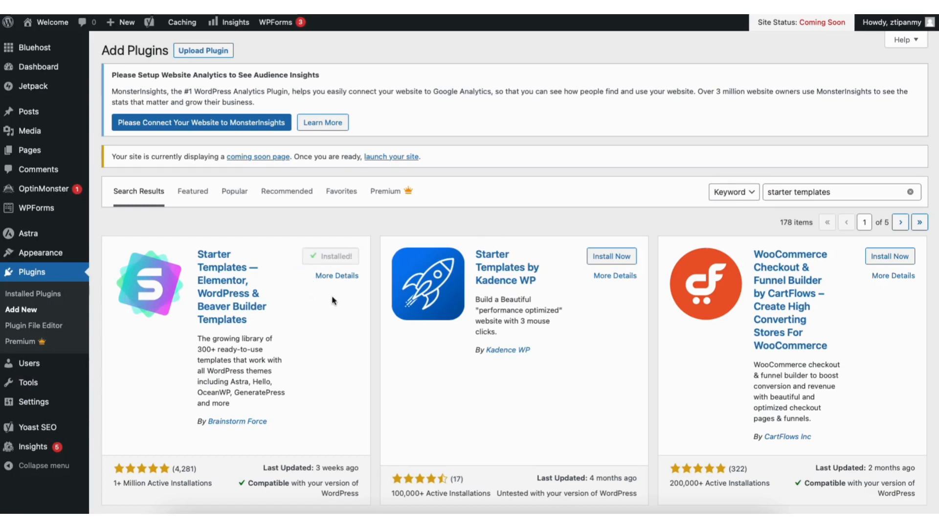
left_click(330, 254)
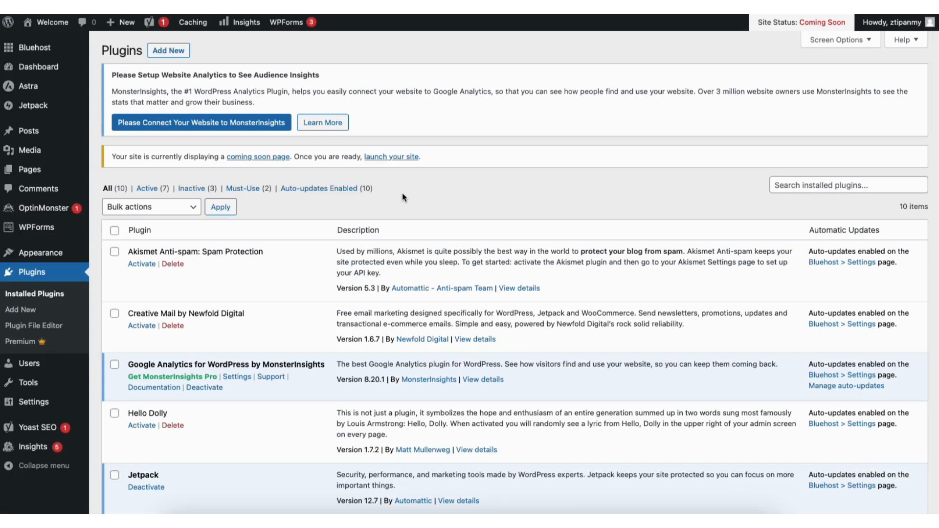
Open the Starter Templates library and look through its Elementor templates and website categories.
mouse_move(49, 253)
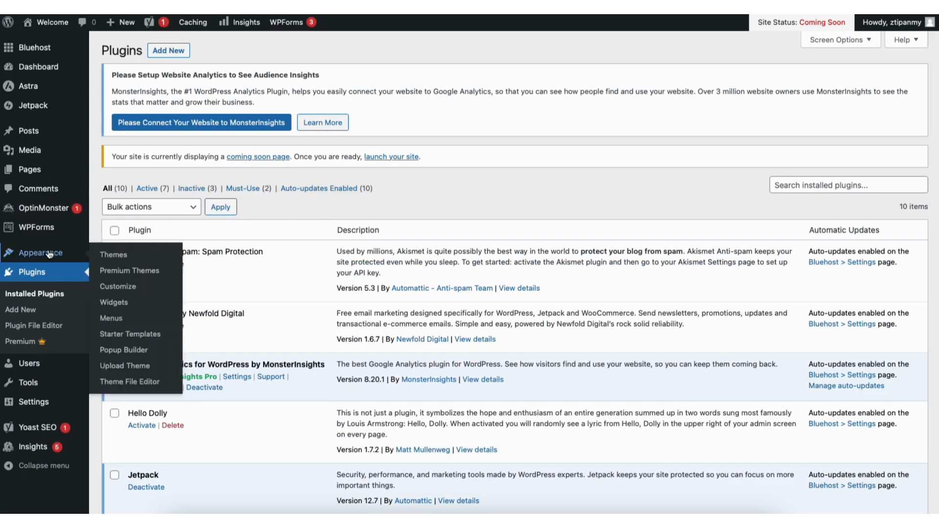
left_click(121, 335)
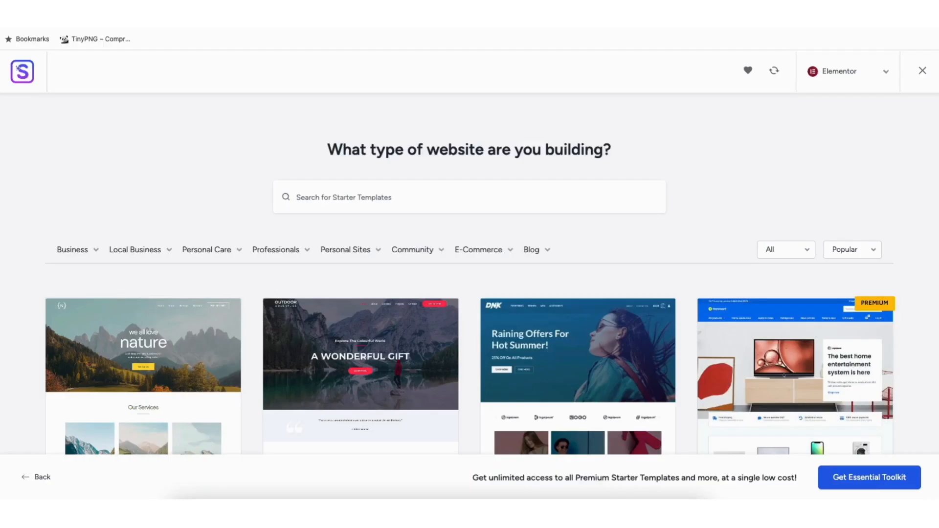
scroll(469, 273, "down", 5)
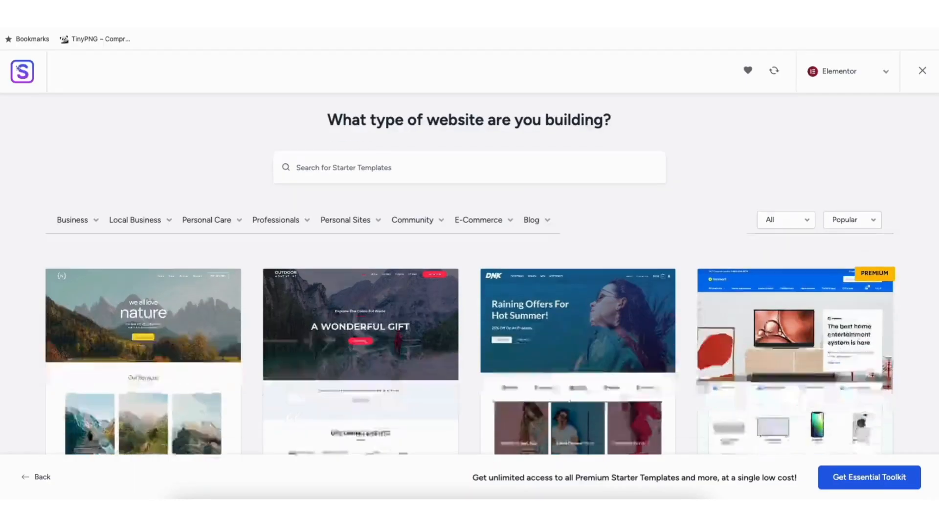
scroll(469, 274, "down", 10)
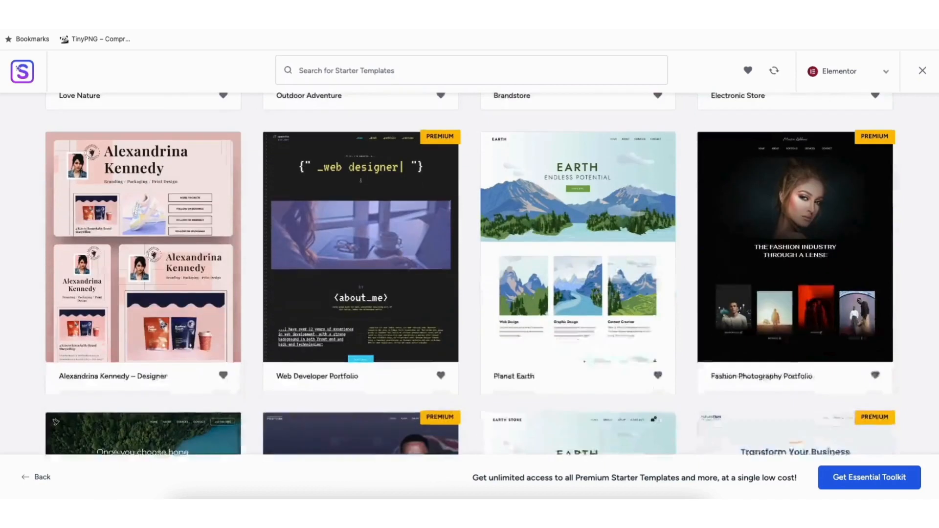
scroll(469, 274, "down", 9)
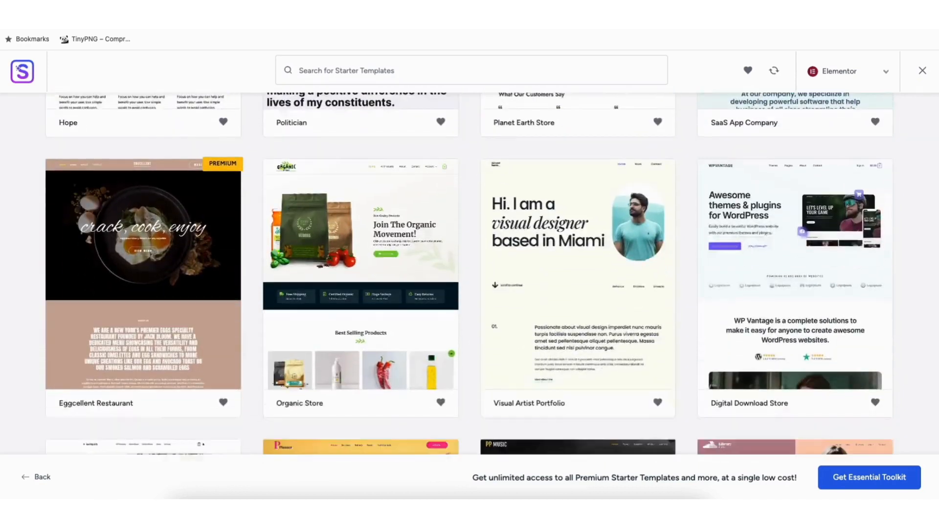
scroll(470, 274, "down", 6)
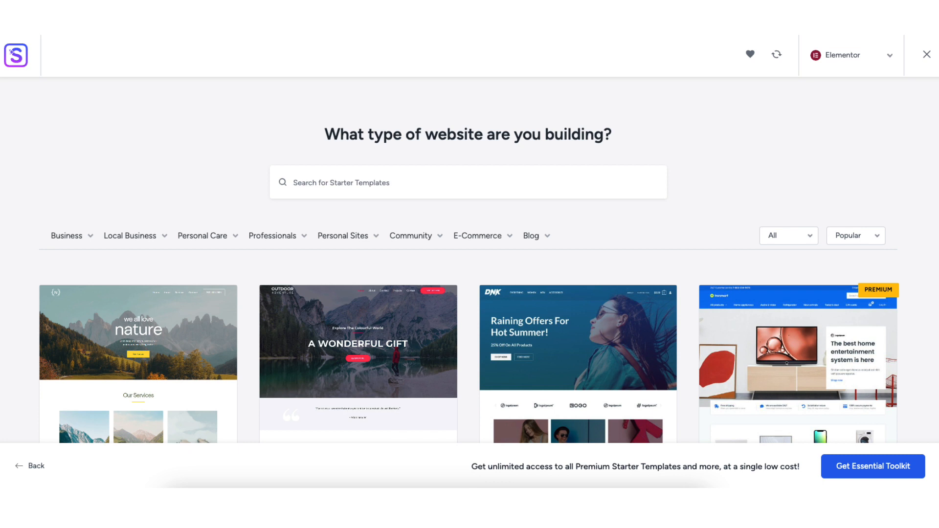
left_click(70, 239)
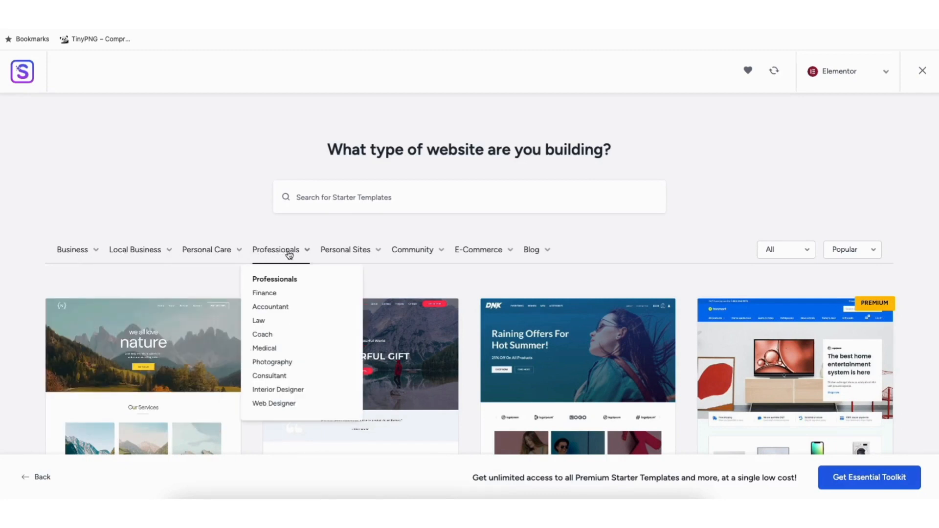
Preview the Love Nature template, close it again and look through the other Elementor starter templates.
left_click(137, 357)
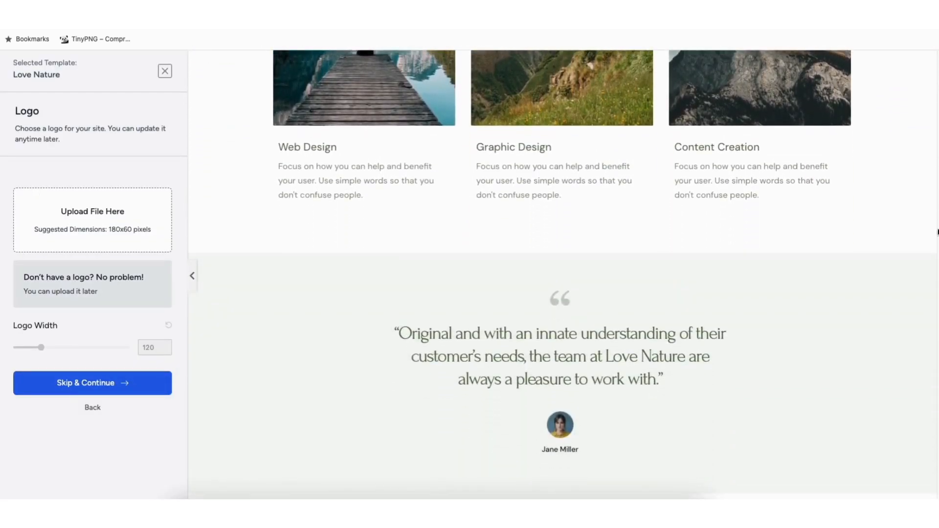
left_click(165, 72)
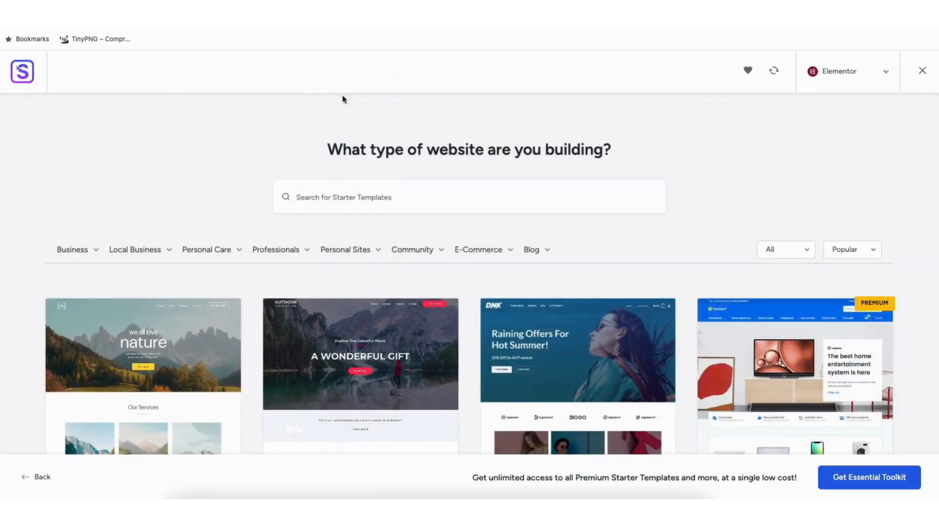
scroll(469, 293, "down", 7)
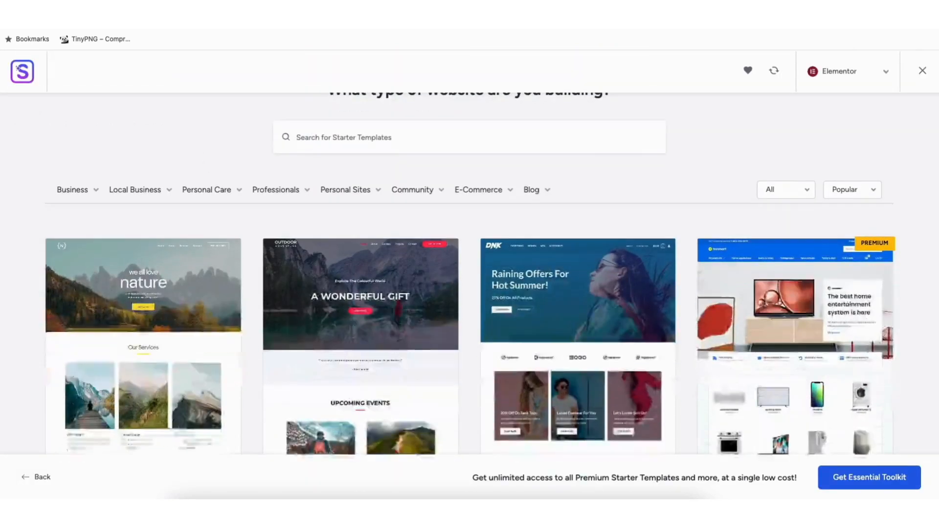
scroll(470, 294, "down", 12)
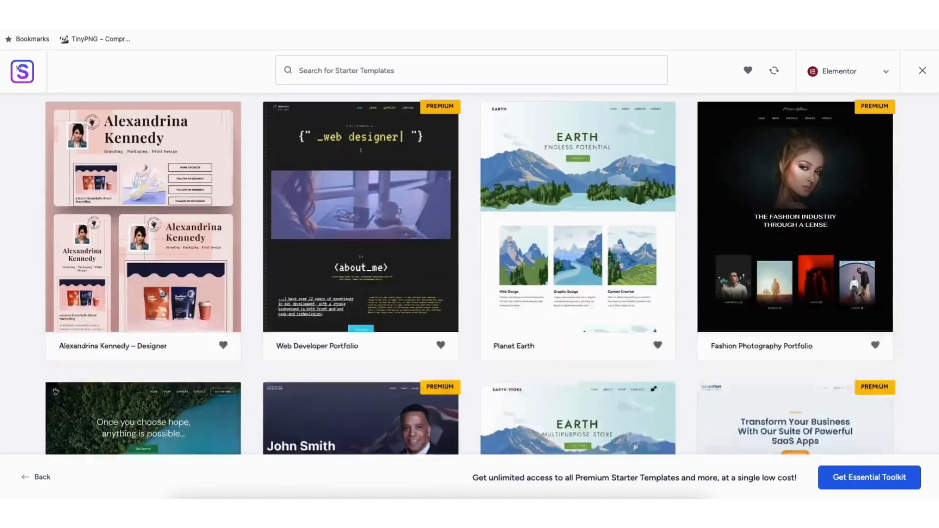
scroll(469, 293, "down", 7)
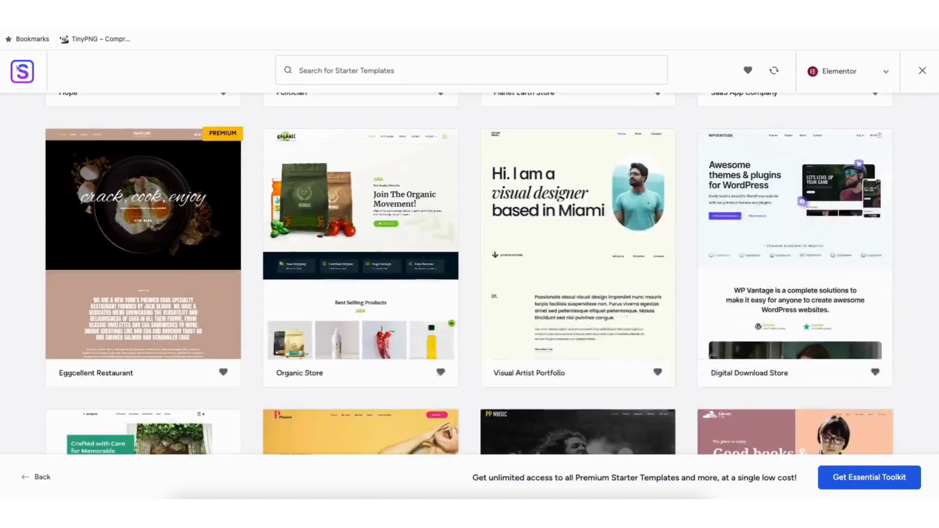
scroll(470, 293, "down", 12)
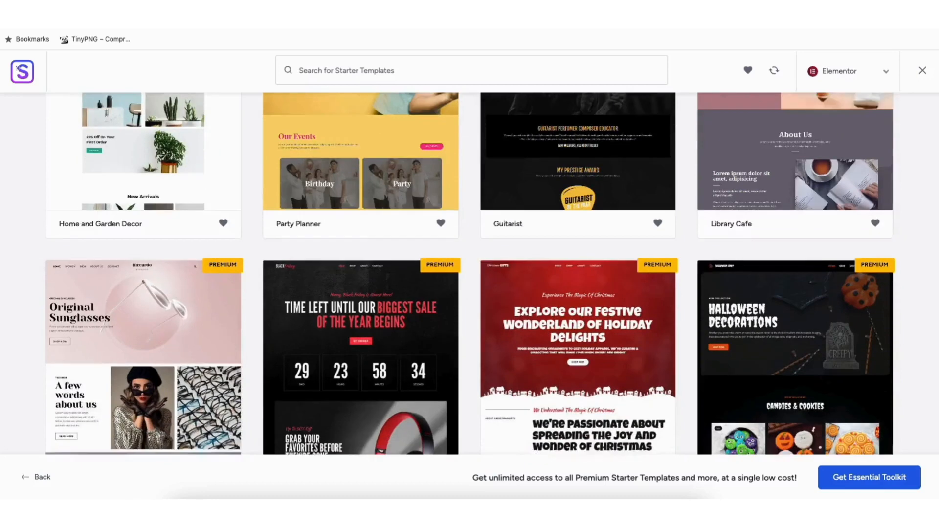
scroll(470, 293, "down", 14)
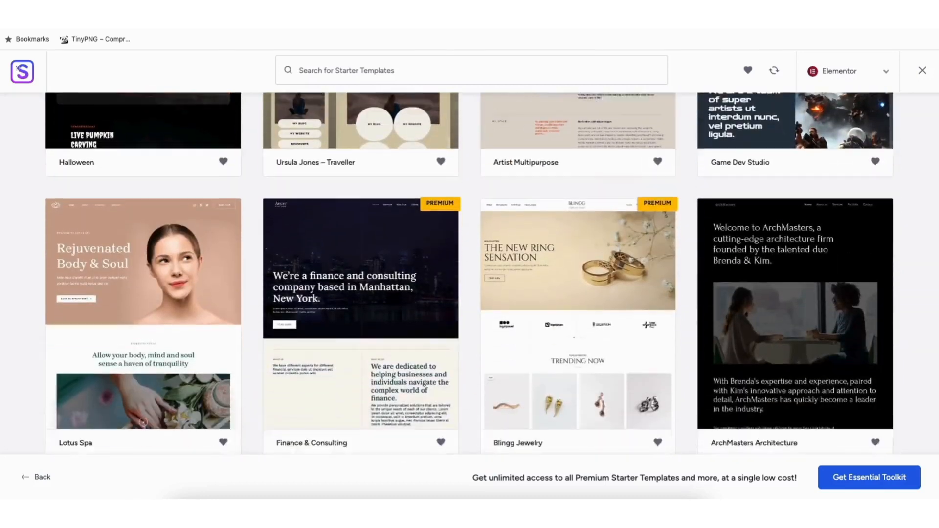
scroll(469, 293, "down", 10)
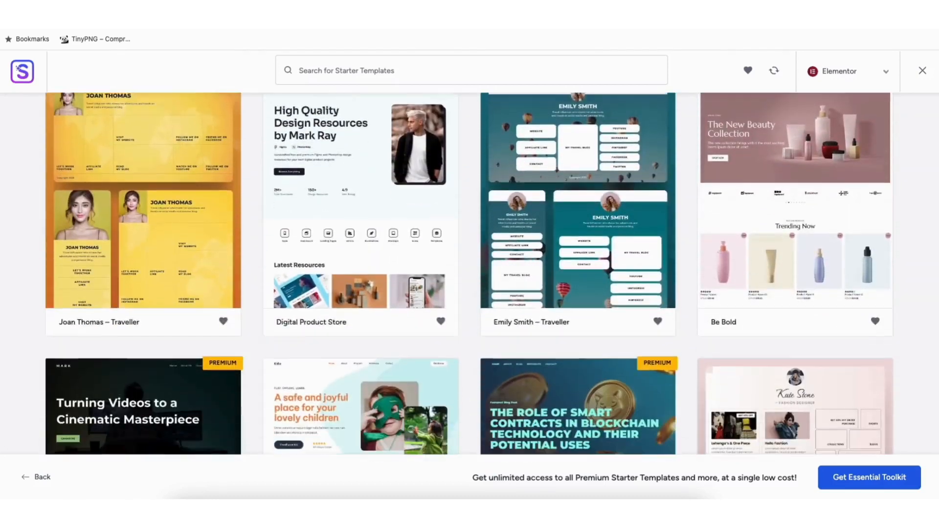
scroll(469, 294, "down", 9)
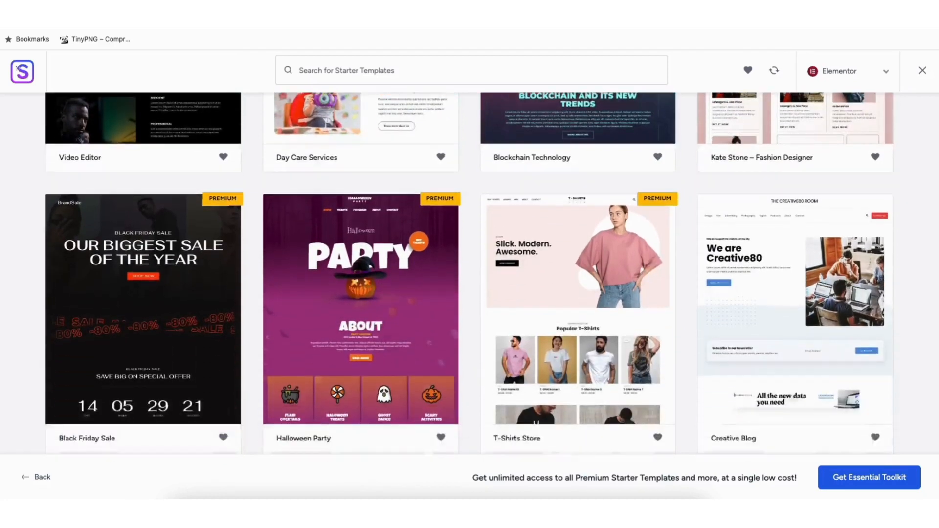
scroll(469, 293, "down", 9)
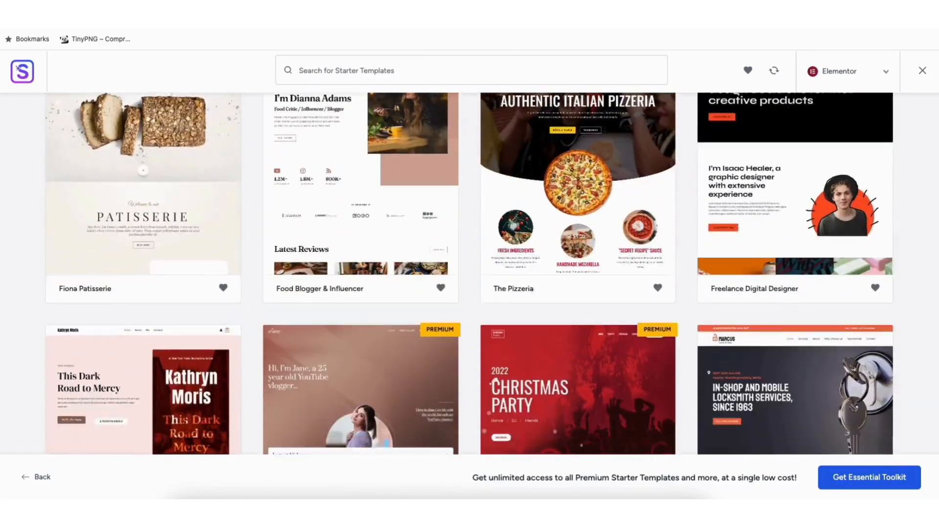
scroll(469, 294, "down", 8)
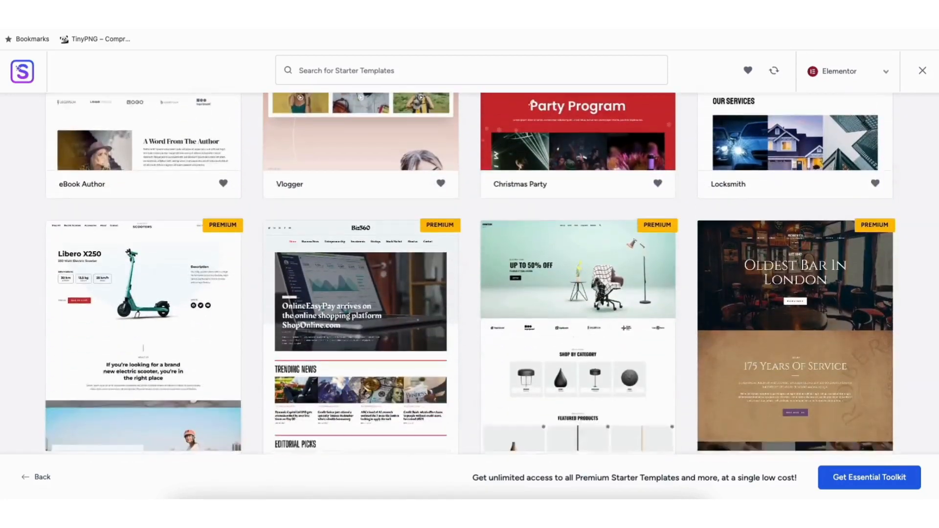
scroll(469, 294, "down", 9)
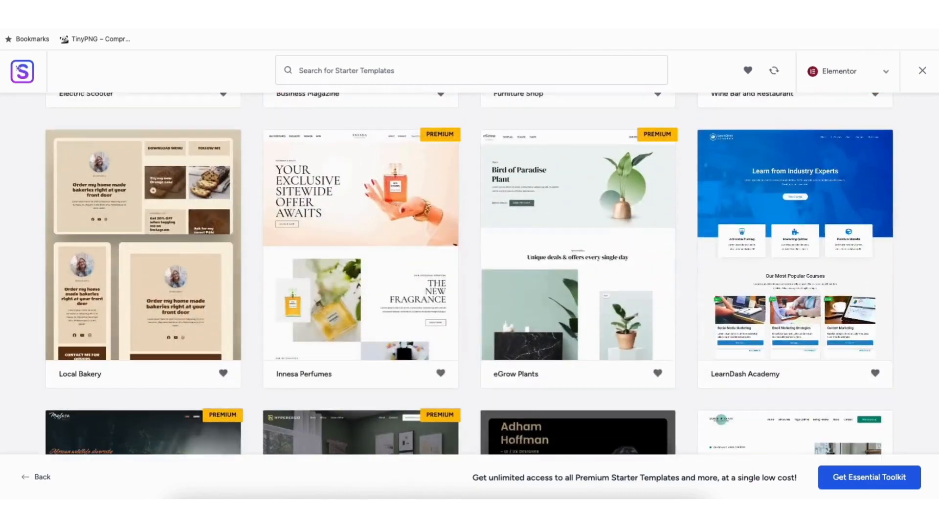
scroll(469, 293, "down", 6)
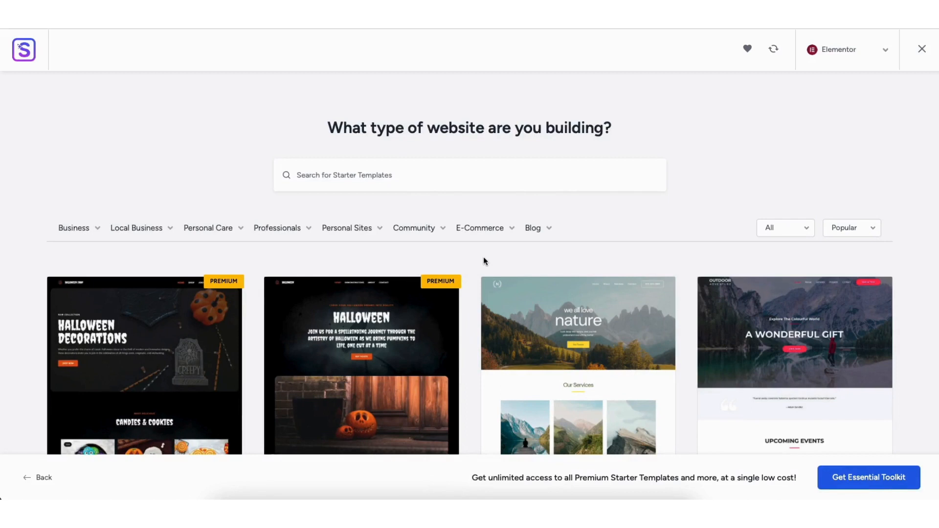
scroll(469, 293, "down", 2)
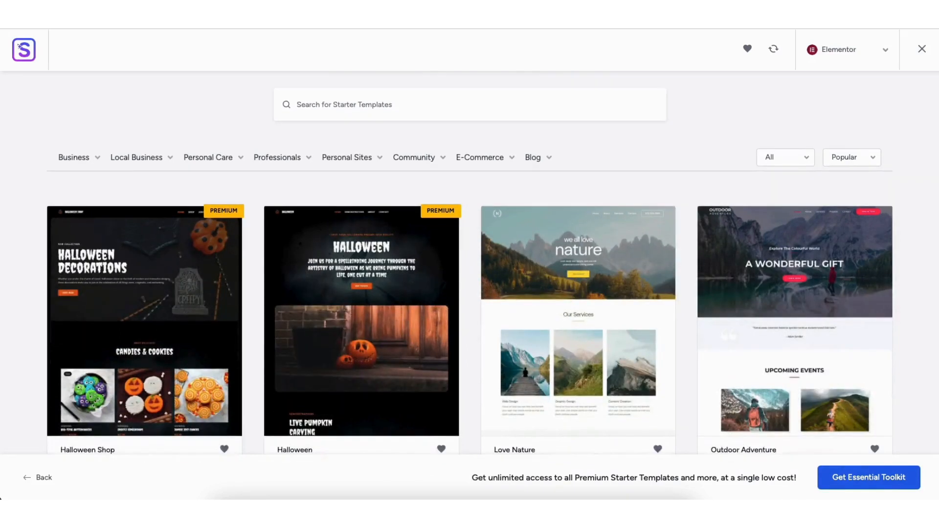
scroll(469, 263, "down", 1)
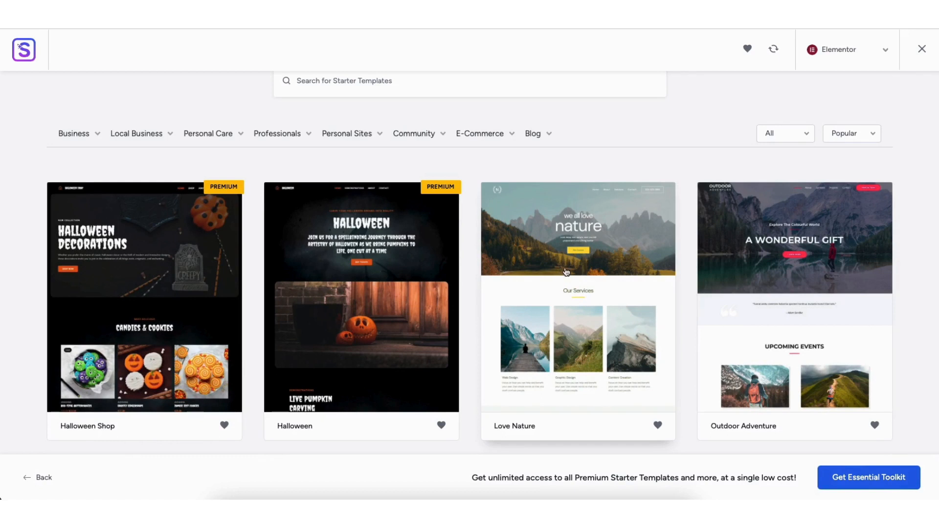
Select the Love Nature template and skip the logo upload.
left_click(568, 271)
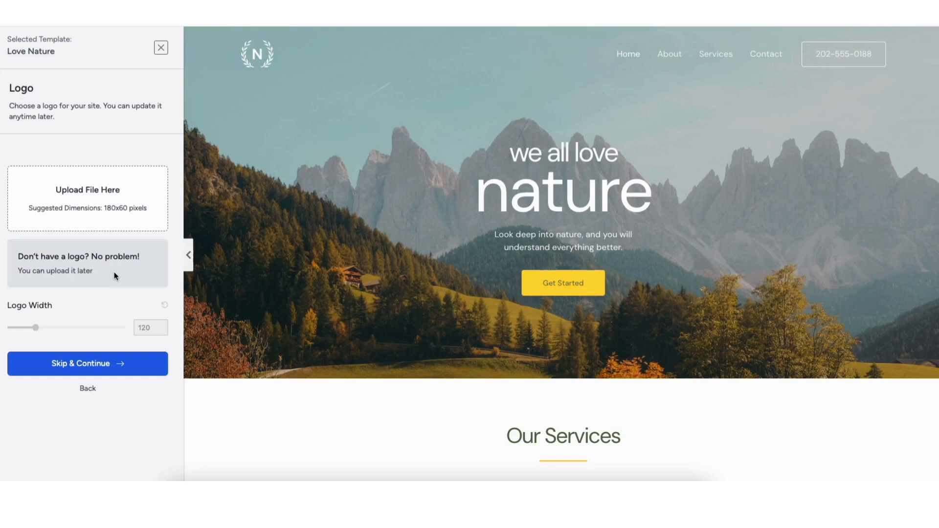
left_click(110, 364)
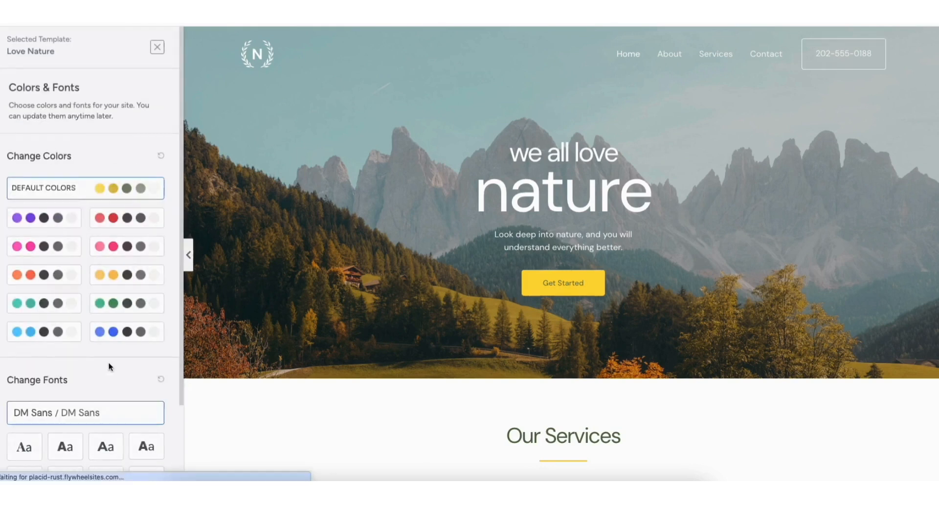
Try several alternative color palettes on the Love Nature preview and return to the default colors.
left_click(47, 218)
left_click(50, 249)
left_click(53, 275)
left_click(56, 303)
left_click(73, 332)
left_click(109, 332)
left_click(111, 303)
left_click(105, 275)
left_click(109, 253)
left_click(147, 188)
Accept the default colors and the DM Sans fonts for the Love Nature template.
scroll(181, 206, "down", 1)
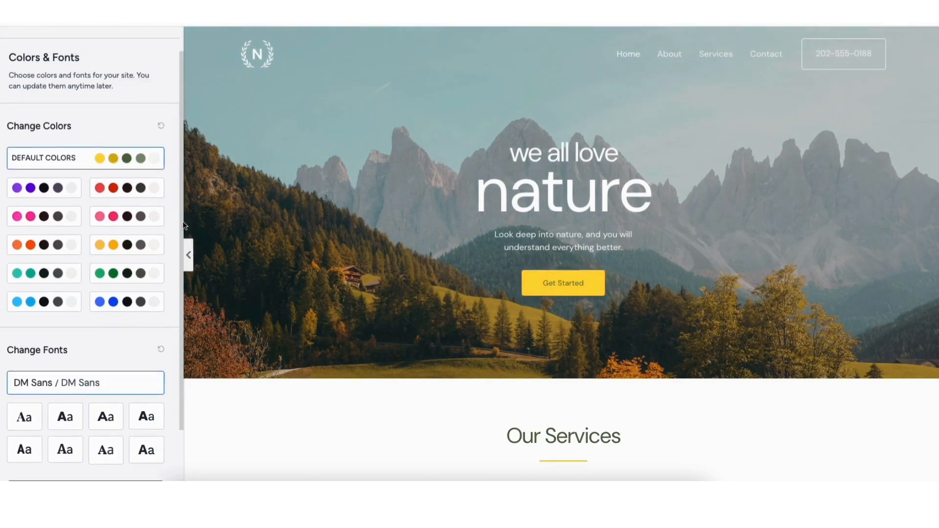
scroll(182, 226, "down", 2)
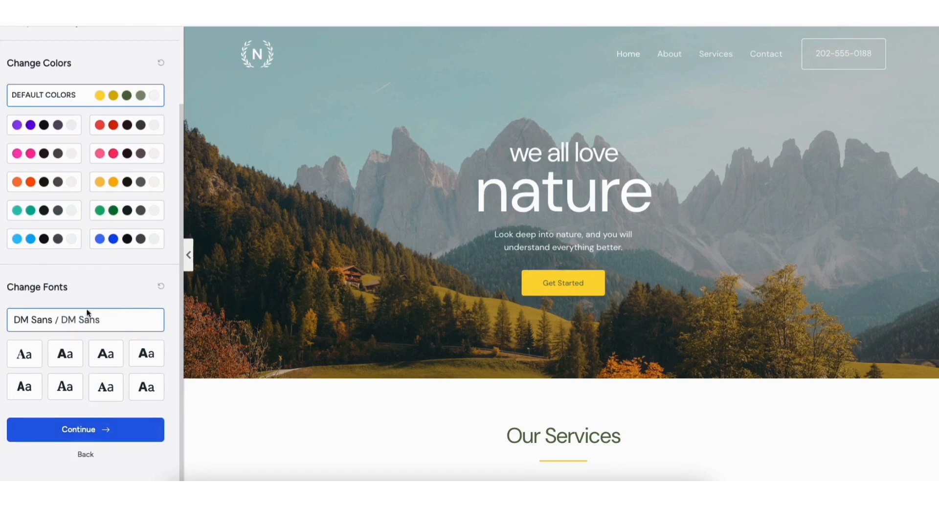
left_click(87, 432)
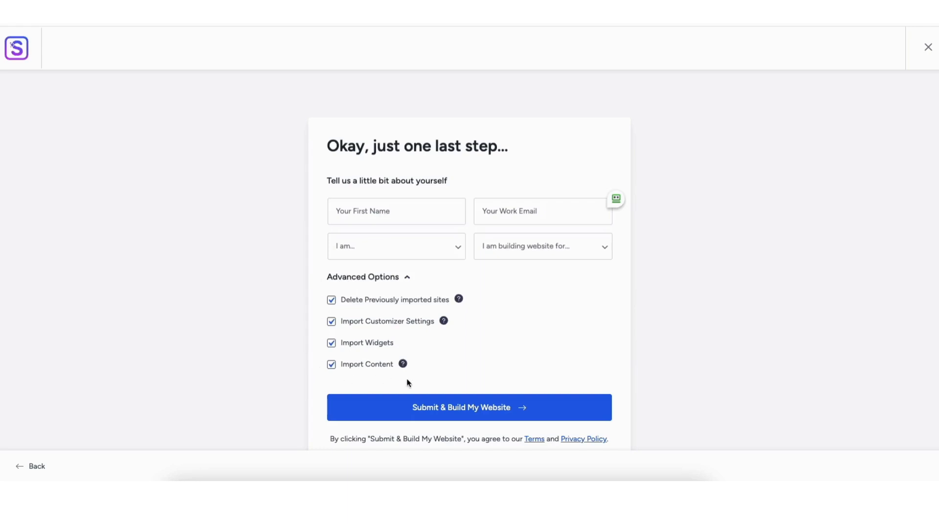
Build the website with customizer settings, widgets and content imported, leaving the personal details blank, and view the finished site.
left_click(452, 417)
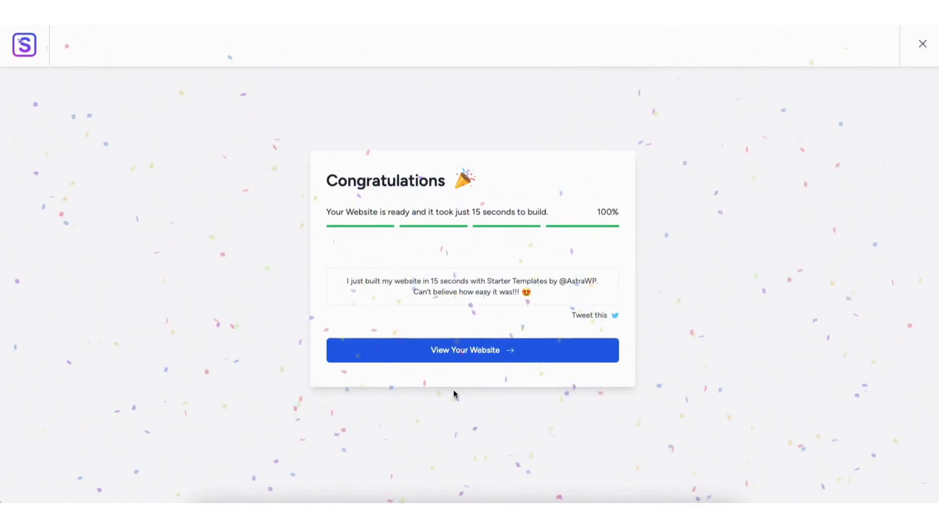
left_click(456, 352)
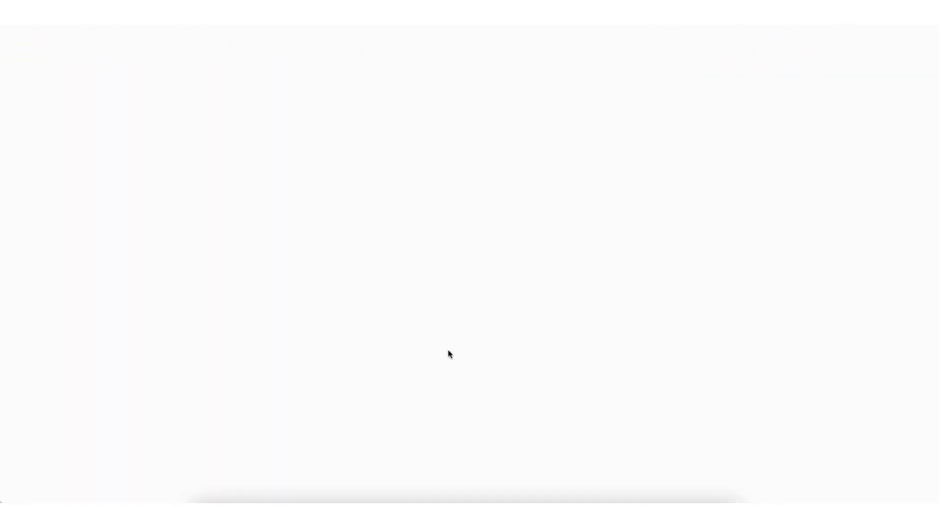
Look over the homepage from the hero through the services and testimonial sections, and return to the hero.
scroll(468, 272, "down", 8)
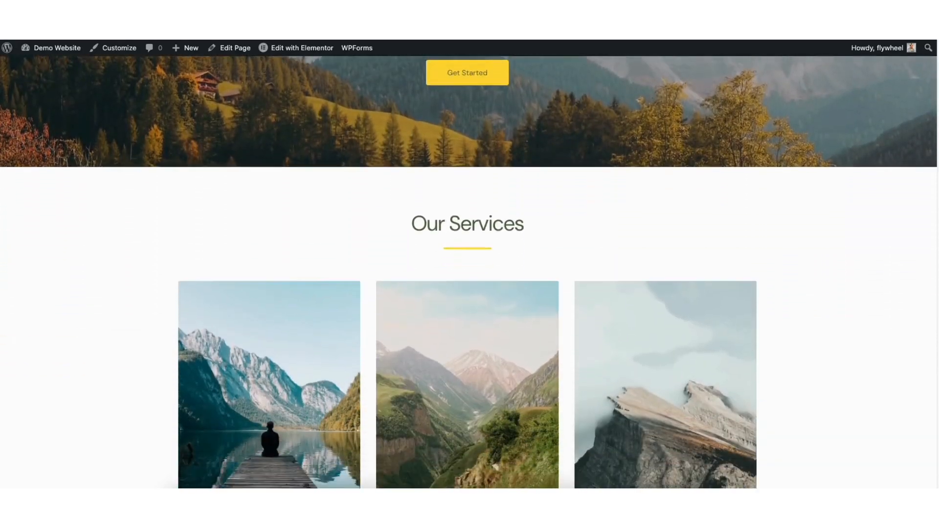
scroll(469, 272, "down", 9)
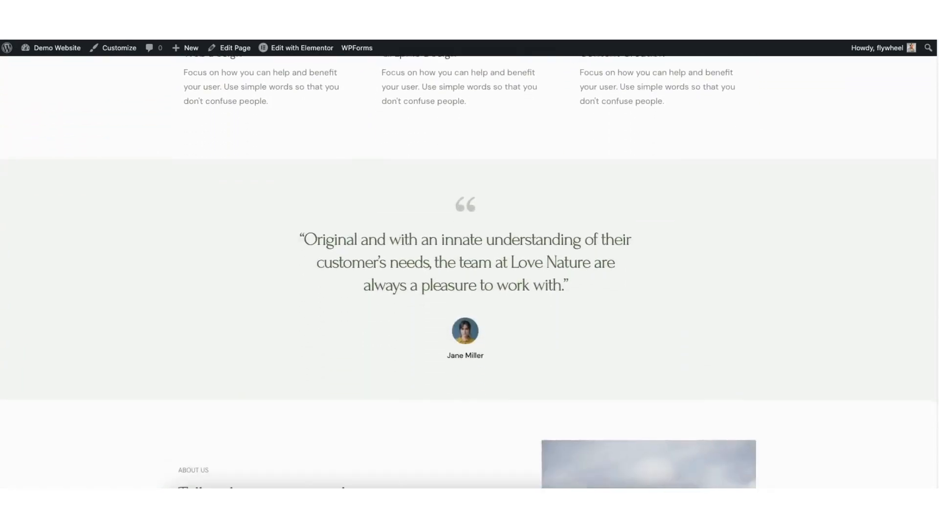
scroll(469, 273, "up", 15)
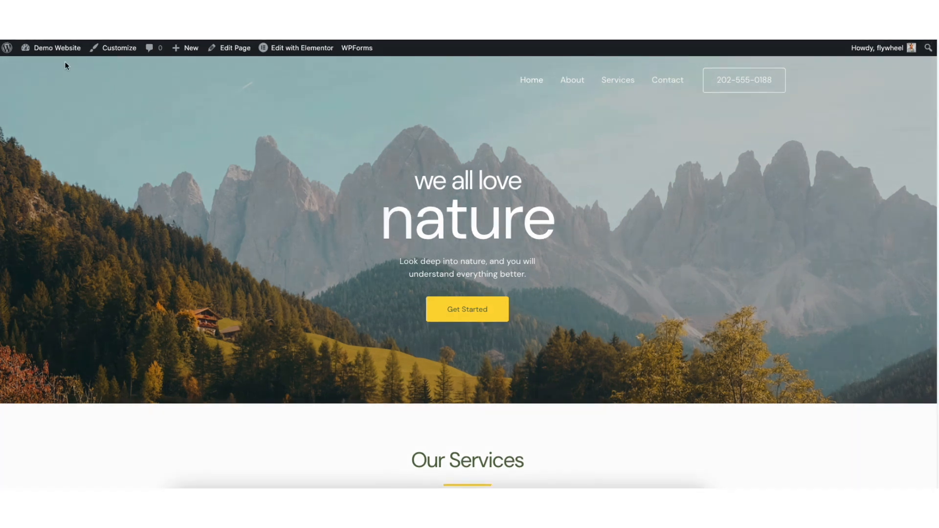
Open Elementor's feature settings from the WordPress dashboard and choose the activation state of the Editor Top Bar experiment.
mouse_move(54, 51)
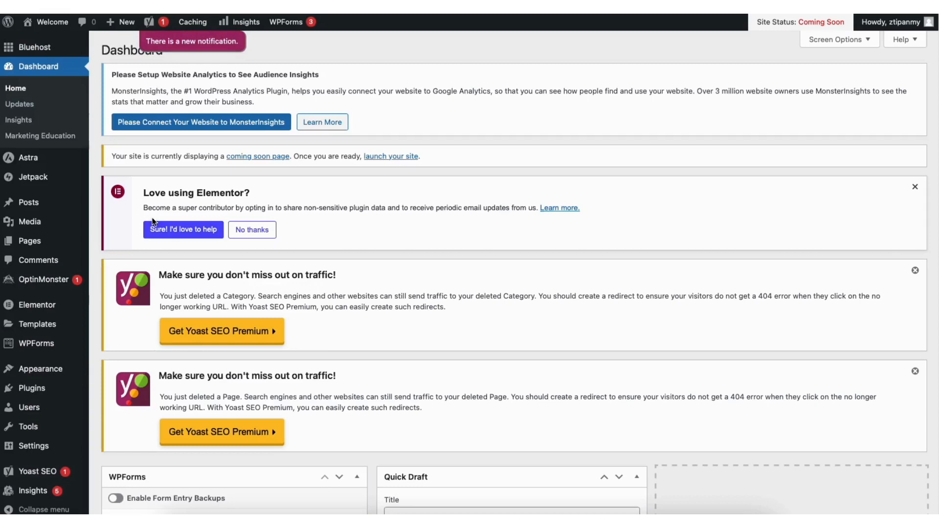
mouse_move(44, 311)
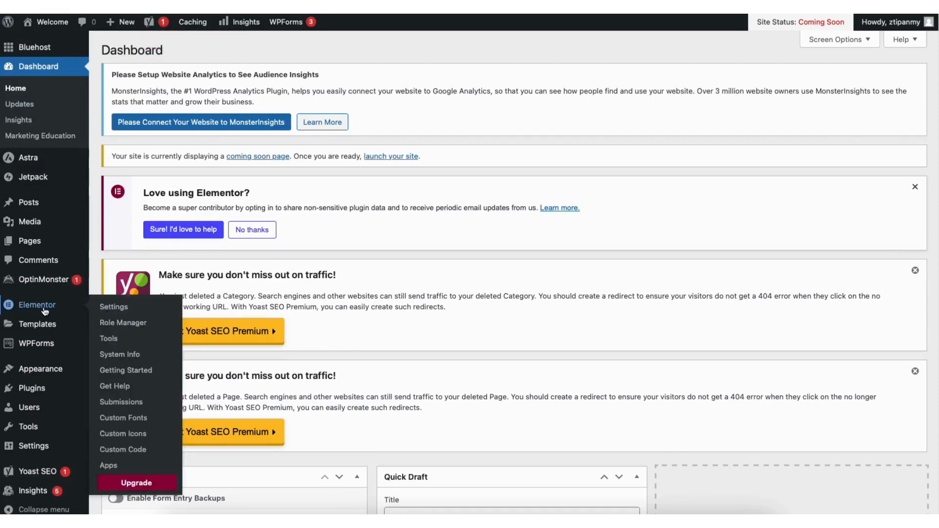
left_click(114, 305)
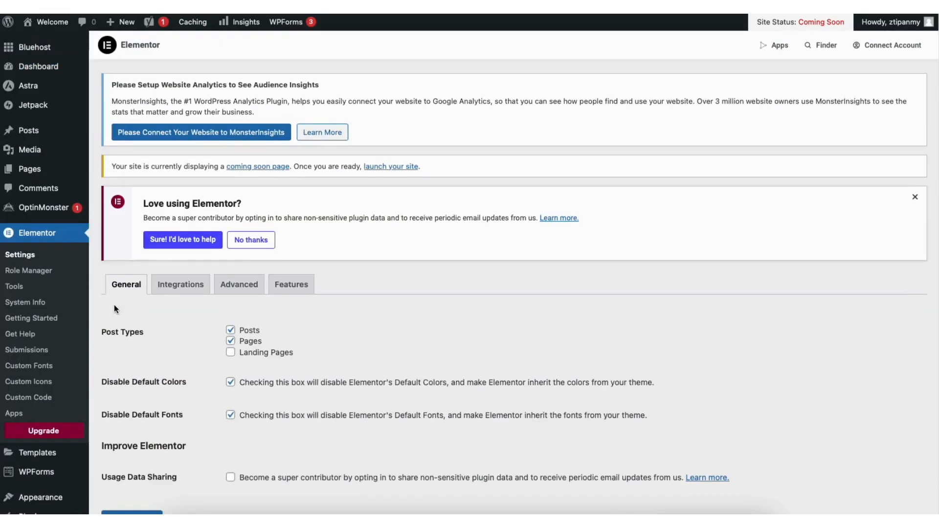
left_click(307, 284)
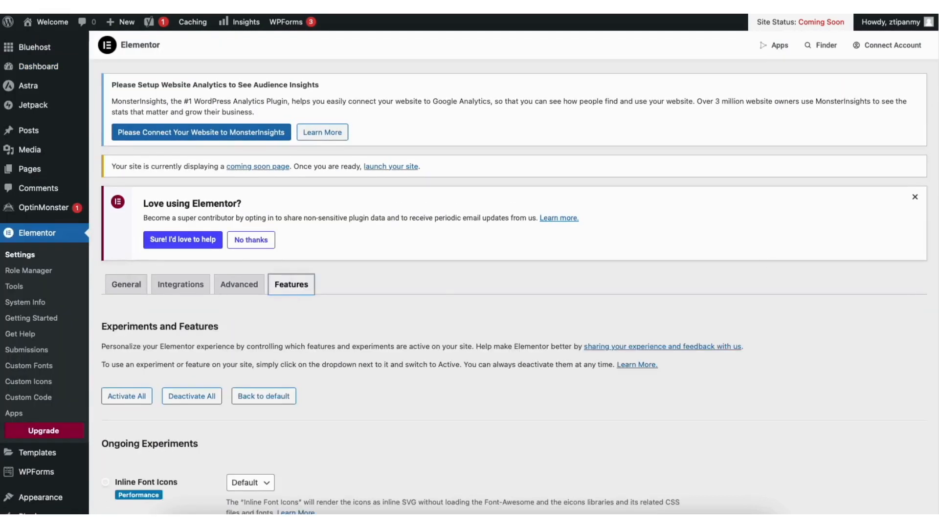
scroll(934, 194, "down", 9)
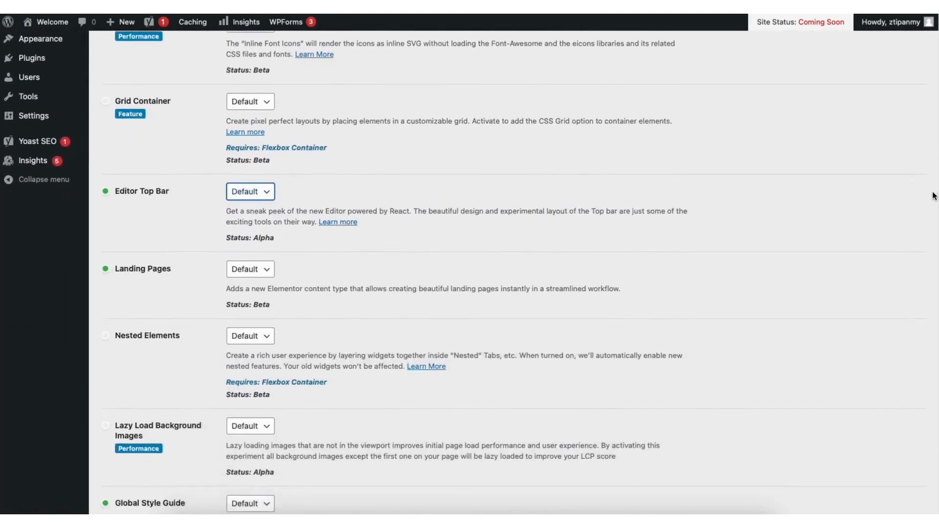
scroll(934, 194, "down", 1)
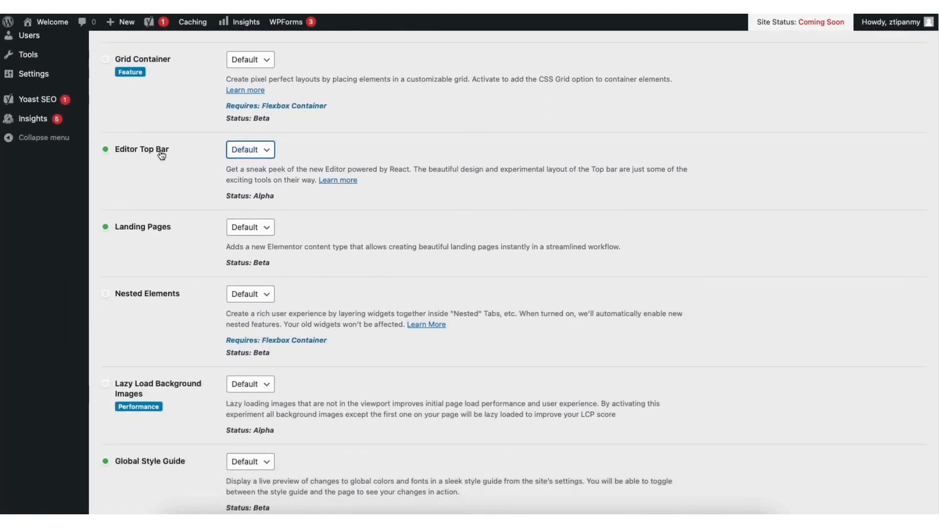
left_click(263, 152)
left_click(246, 161)
Check the activation choice of the Flexbox Container feature and save Elementor's feature settings.
scroll(928, 266, "down", 10)
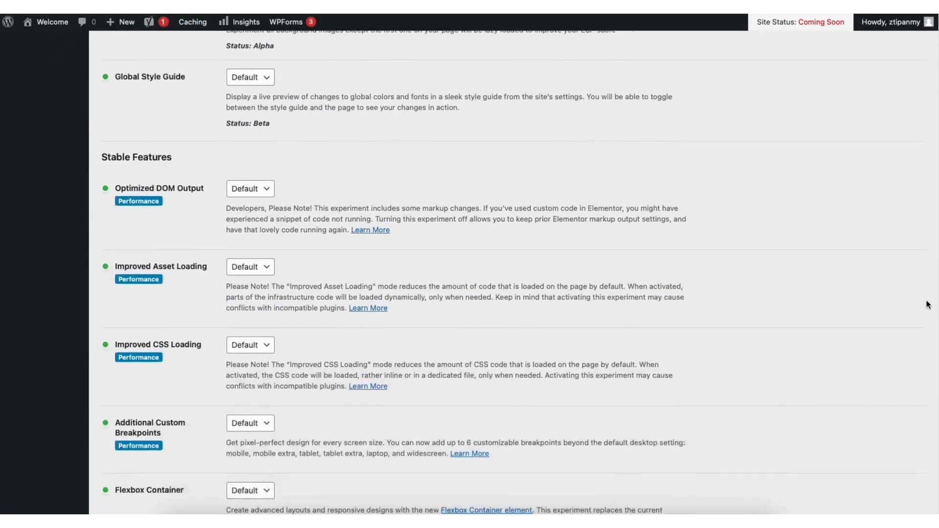
scroll(925, 335, "down", 3)
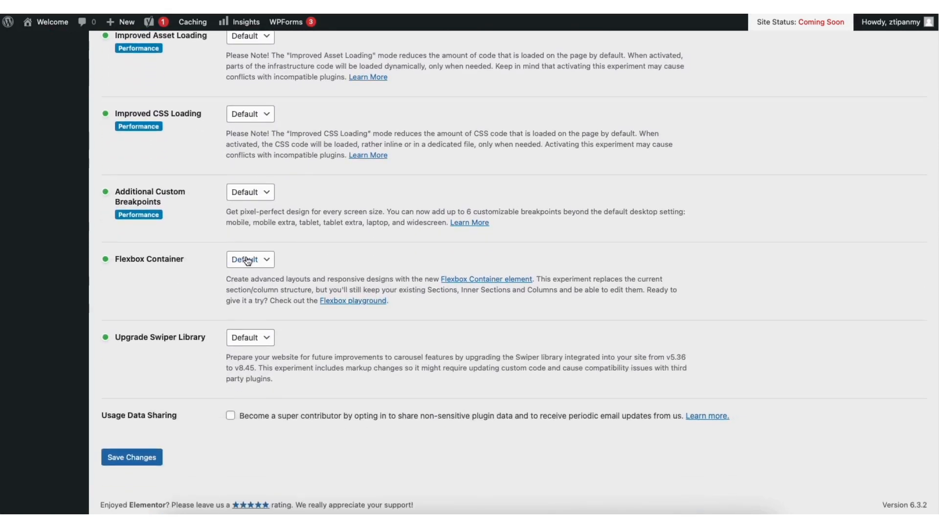
left_click(247, 259)
left_click(137, 461)
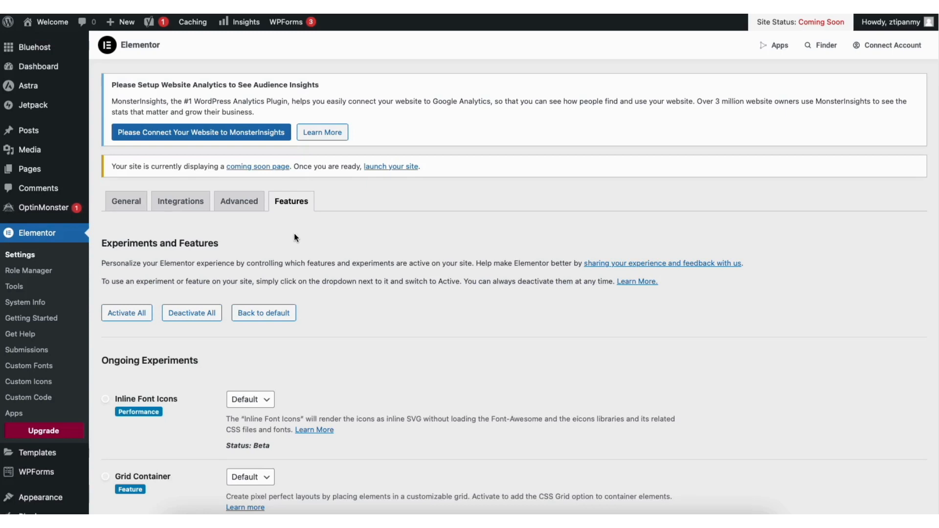
Visit the site's homepage and open it for editing with Elementor.
mouse_move(53, 22)
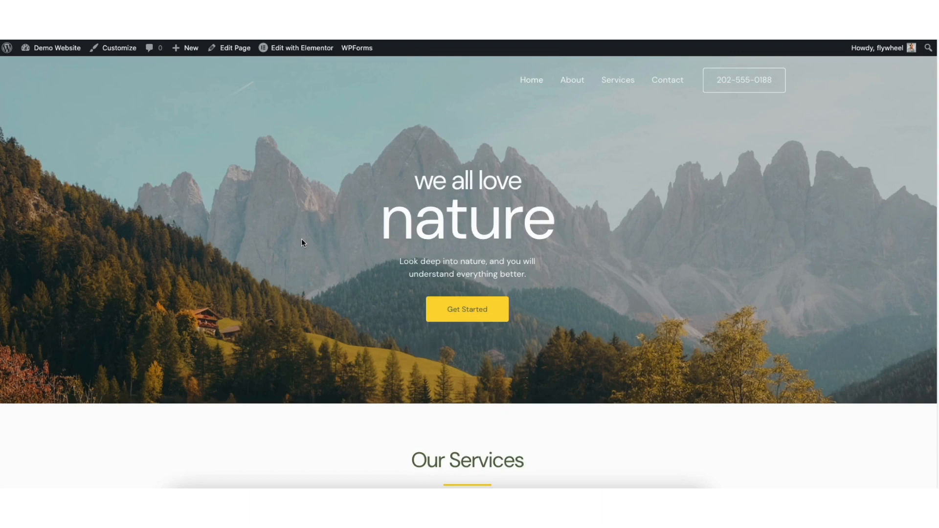
mouse_move(306, 51)
left_click(306, 49)
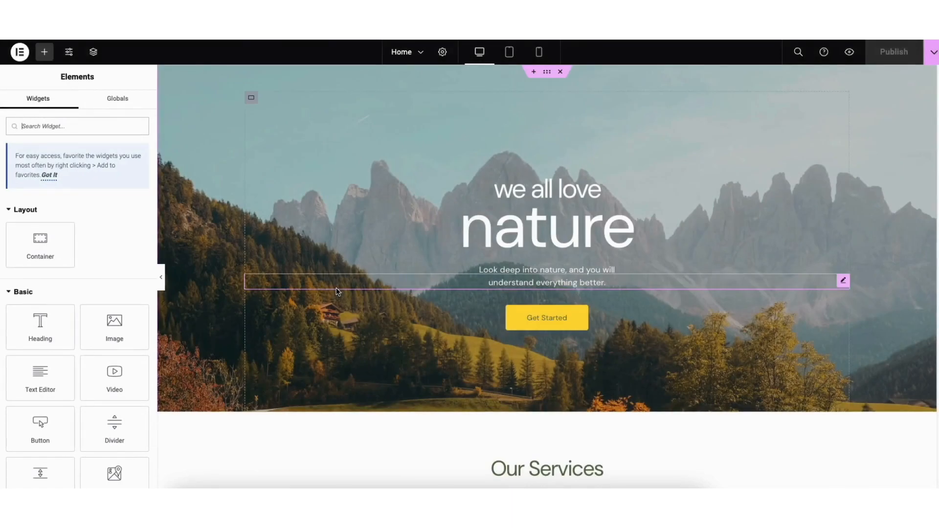
Change the hero heading "we all love" to "WORDPRESS TUTORIAL".
left_click(510, 188)
left_click(510, 187)
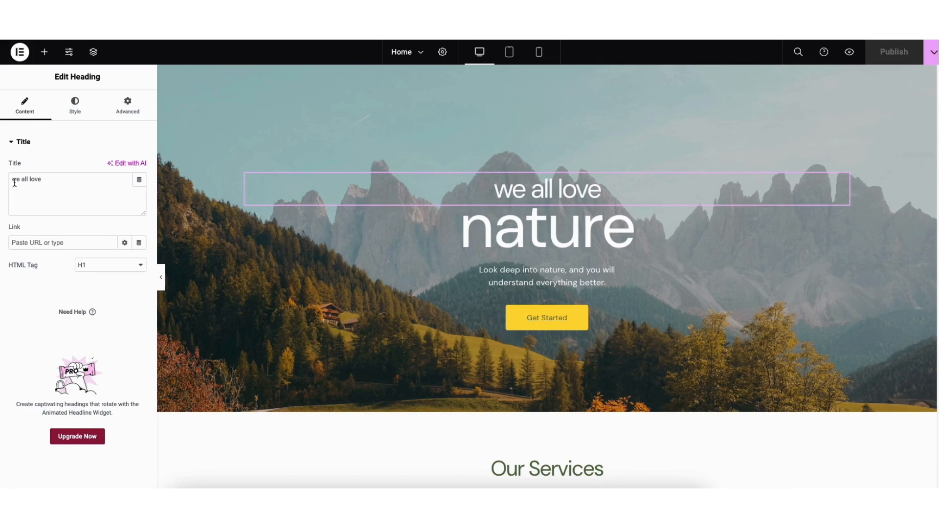
left_click_drag(12, 179, 43, 180)
type("WORDP")
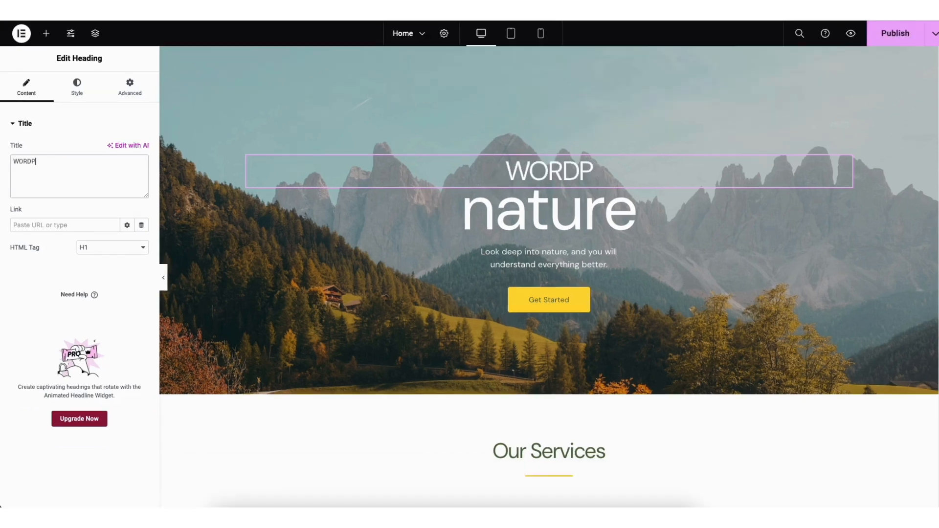
type("RESS TUTORIAL")
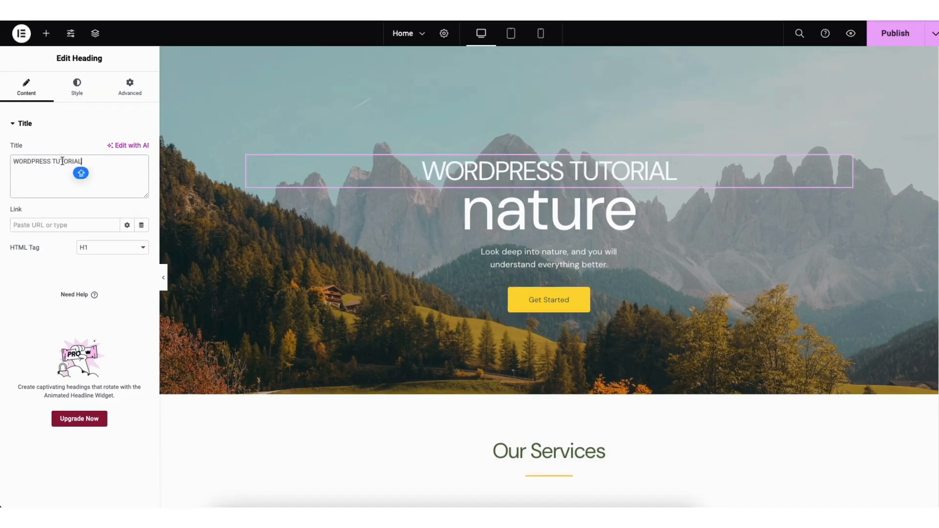
Change the large hero heading "nature" to "FOR BEGINNERS".
left_click(501, 213)
left_click_drag(13, 161, 52, 162)
type("FOR BEGINNERS")
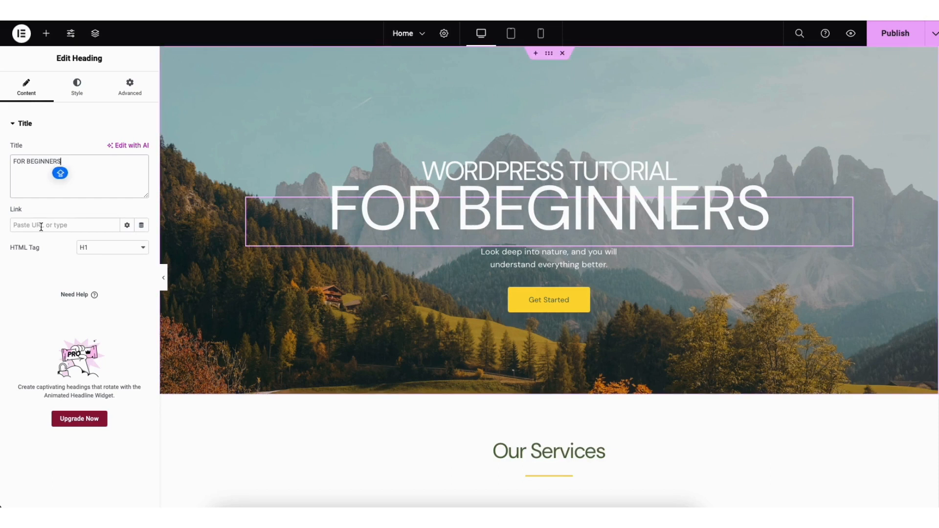
Examine the "FOR BEGINNERS" heading's HTML tag choices, text color picker and typography options, including the font families.
left_click(107, 248)
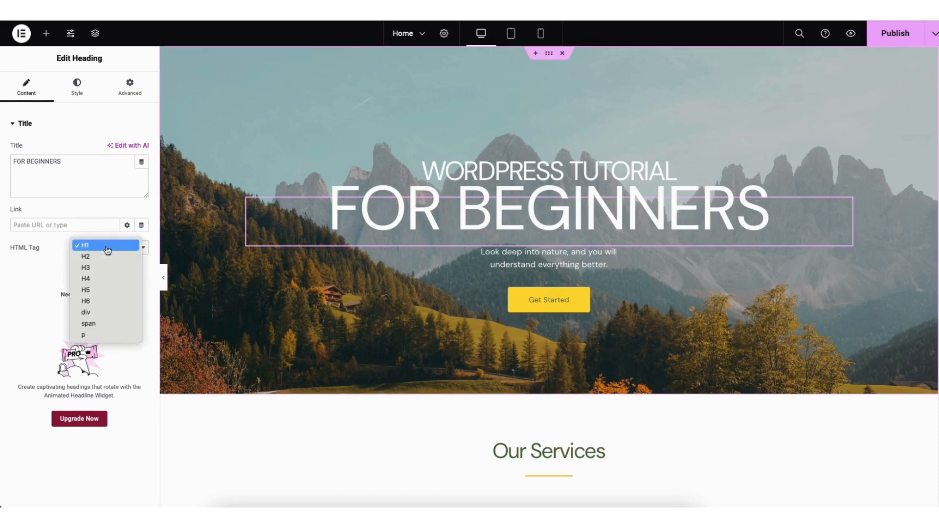
left_click(107, 250)
left_click(75, 85)
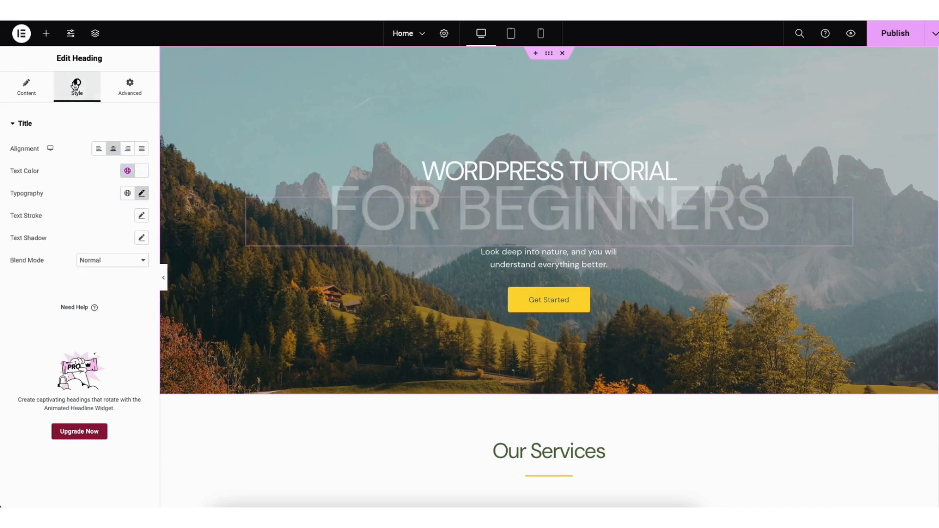
left_click(142, 171)
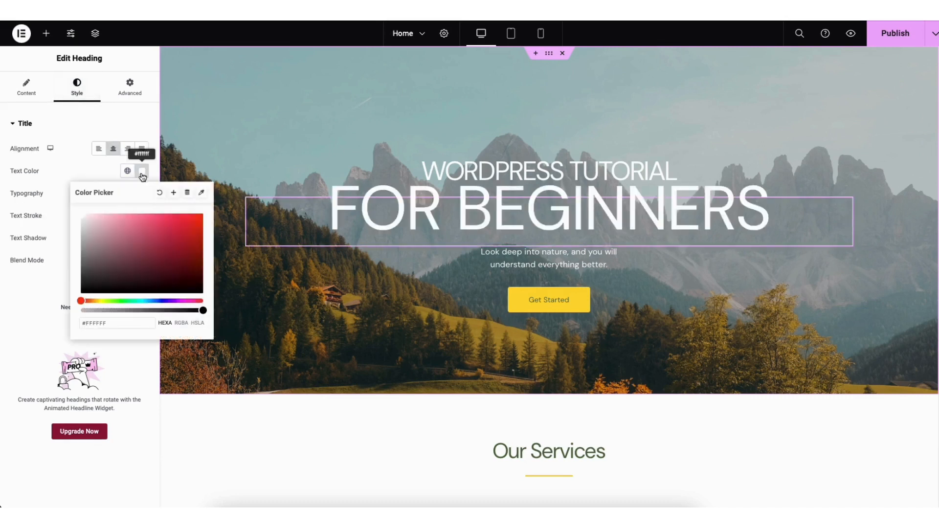
left_click(142, 174)
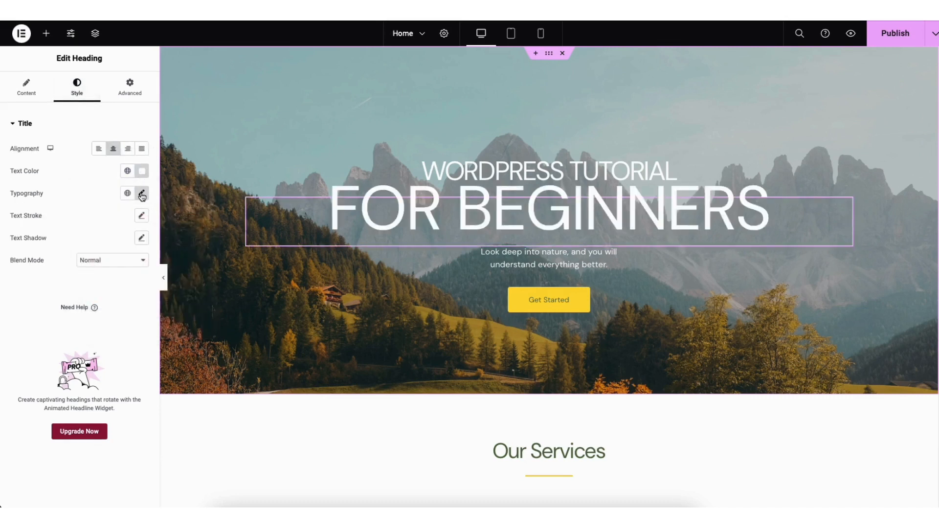
left_click(141, 194)
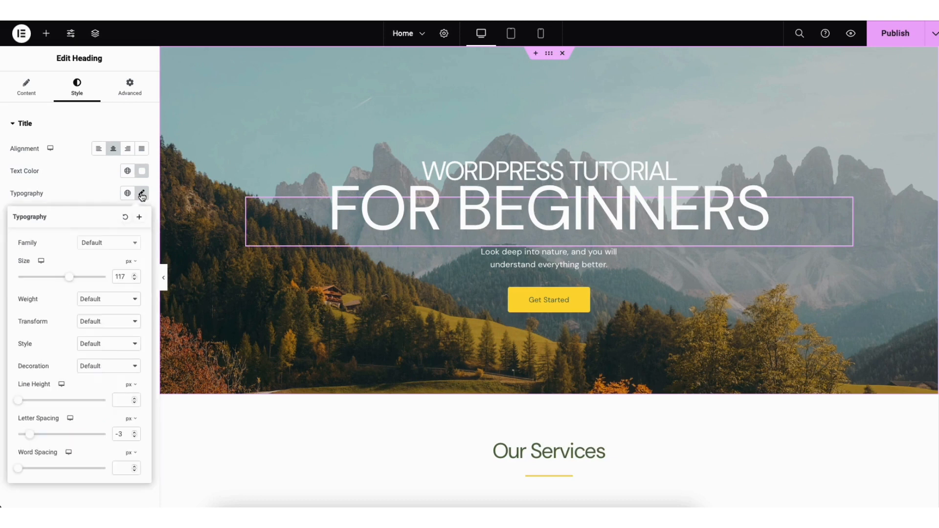
left_click(136, 246)
left_click_drag(137, 272, 140, 281)
scroll(137, 279, "down", 5)
left_click(62, 237)
Open the hero container's background settings, try the image slideshow background type and return to Classic.
right_click(211, 108)
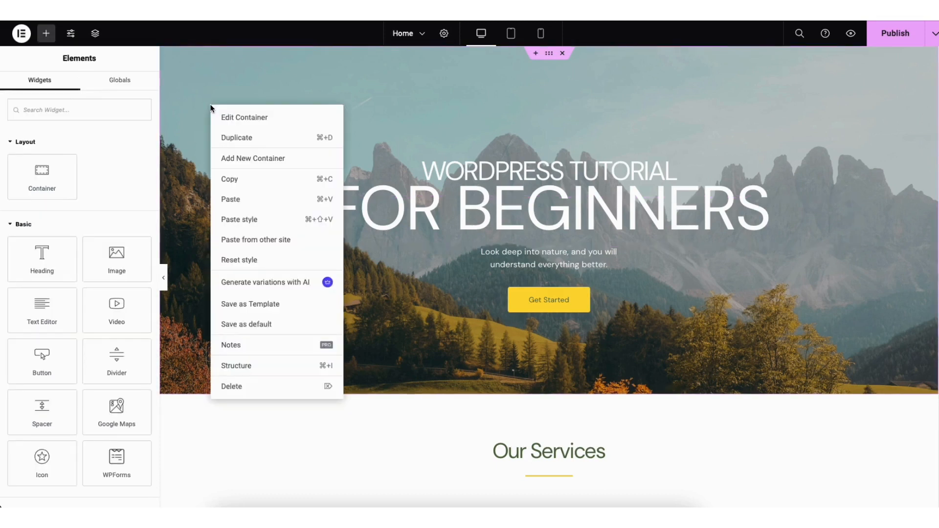
left_click(235, 117)
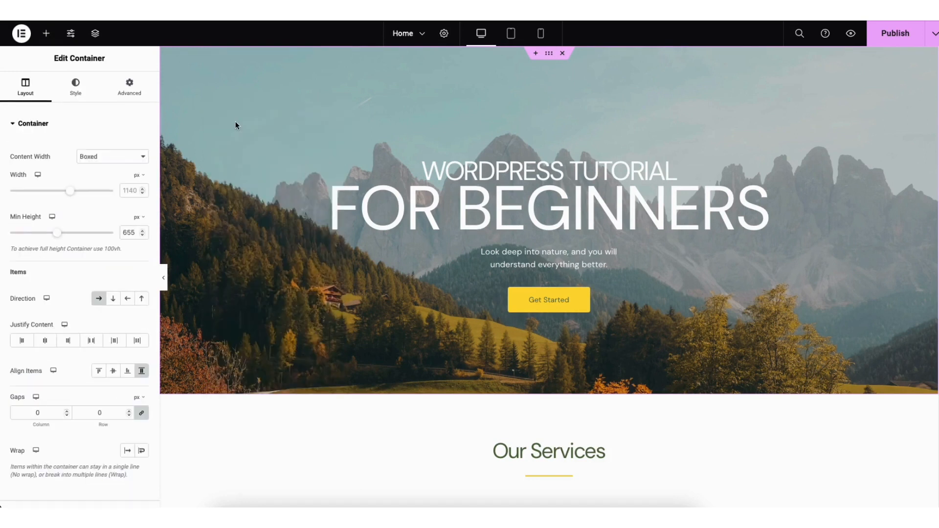
left_click(76, 87)
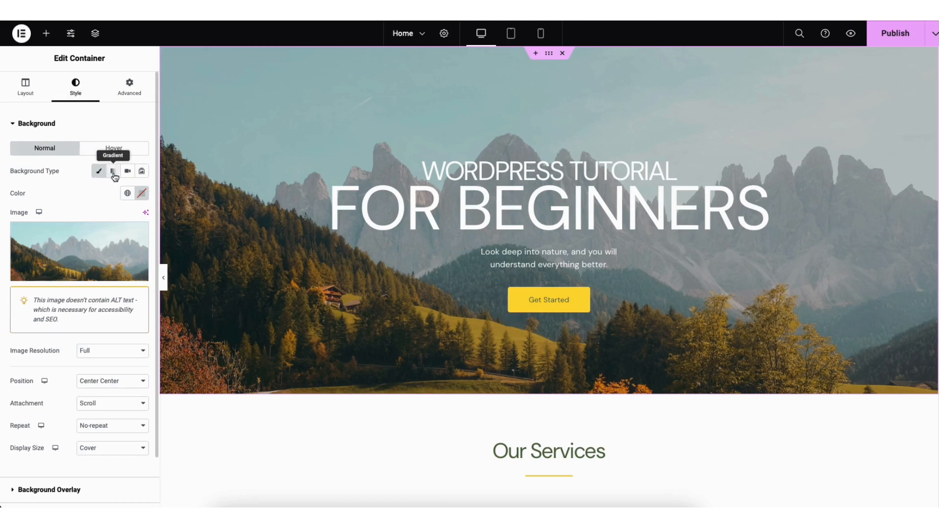
left_click(141, 172)
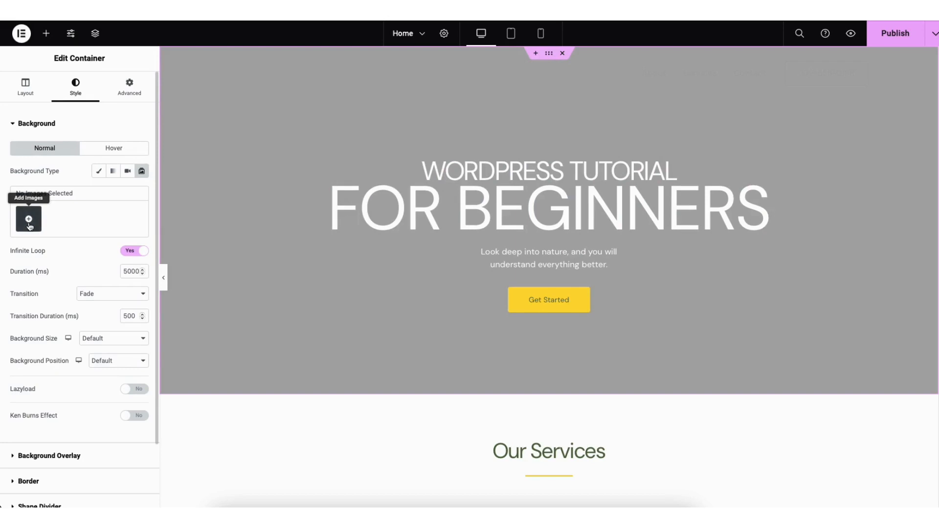
left_click(99, 172)
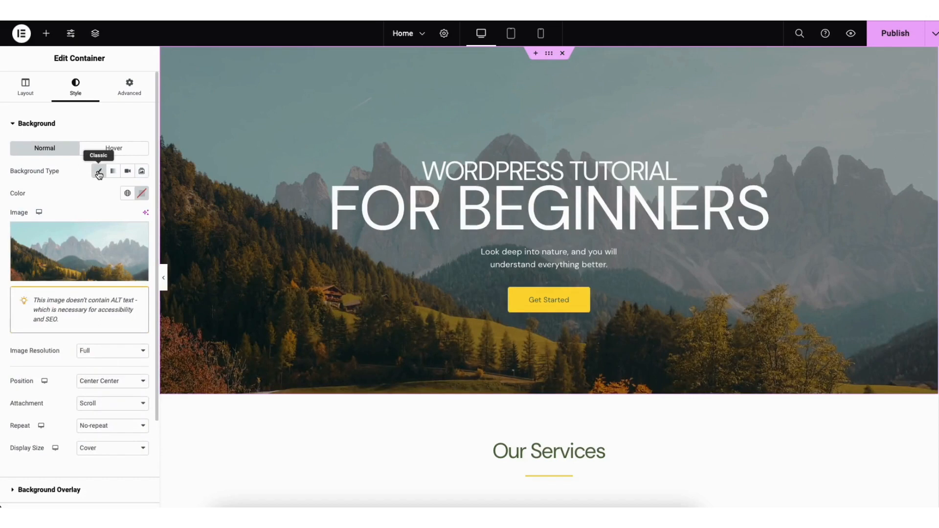
Replace the hero container's background image with the hazy golden-green mountain landscape from the Media Library.
mouse_move(88, 247)
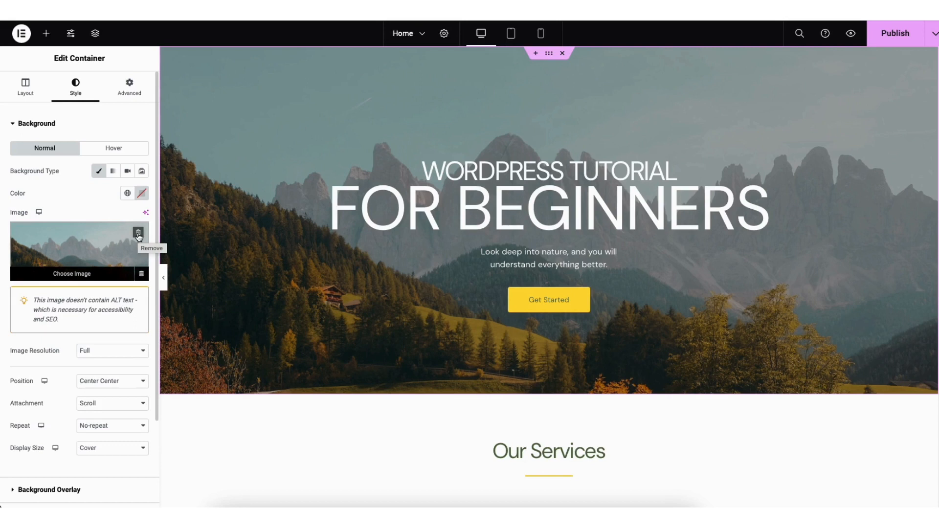
left_click(71, 268)
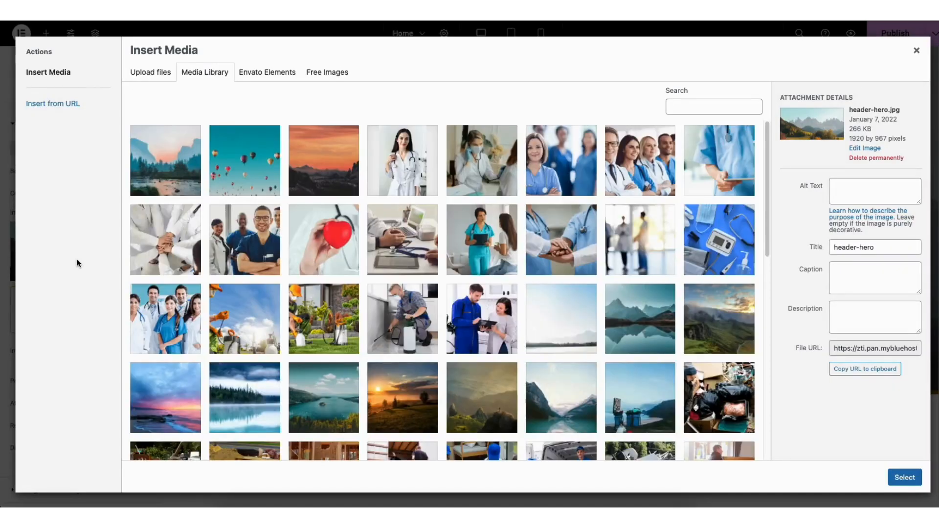
left_click(147, 73)
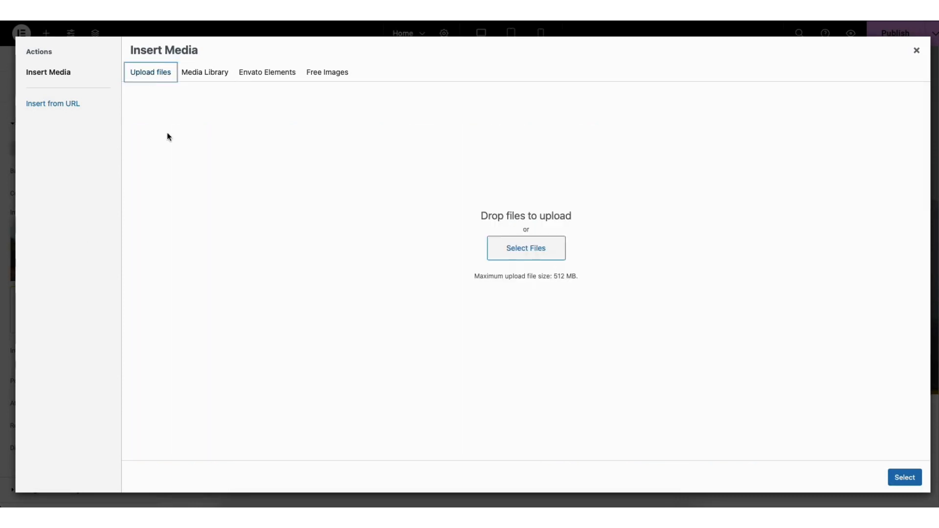
left_click(209, 76)
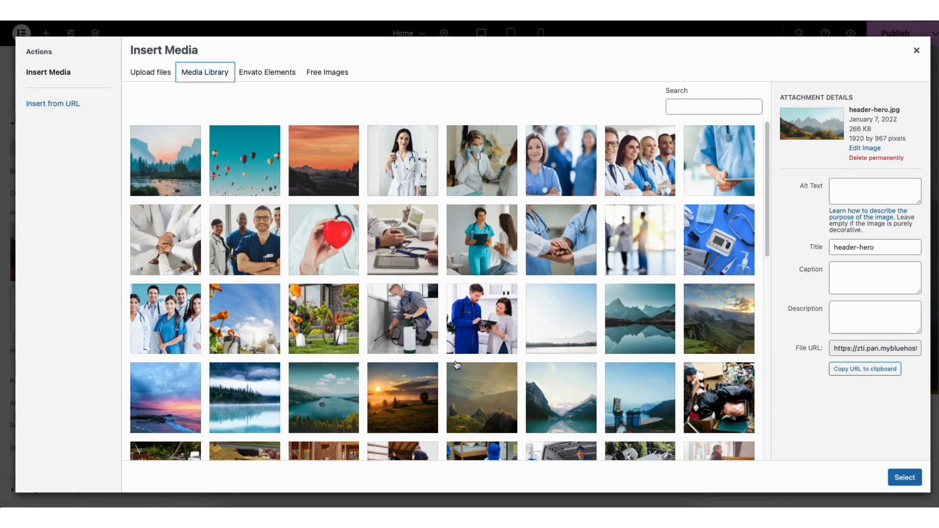
left_click(477, 404)
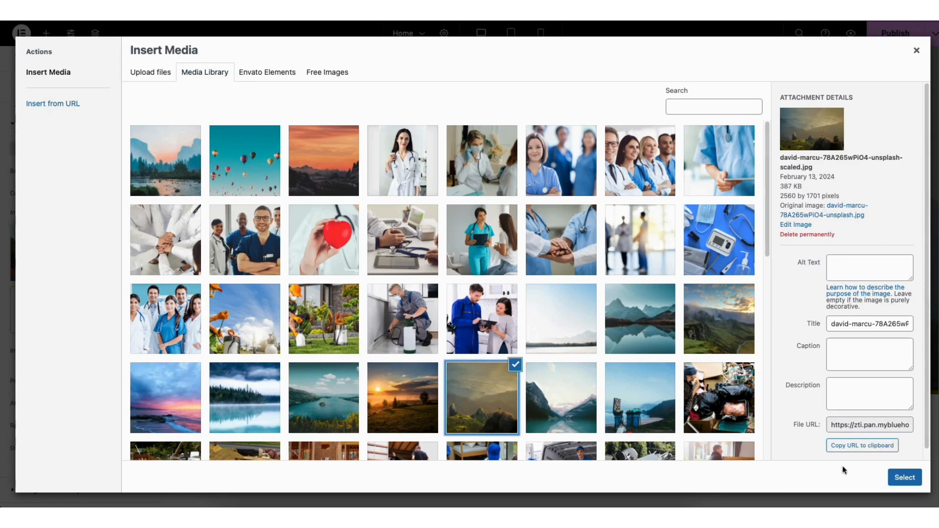
left_click(904, 478)
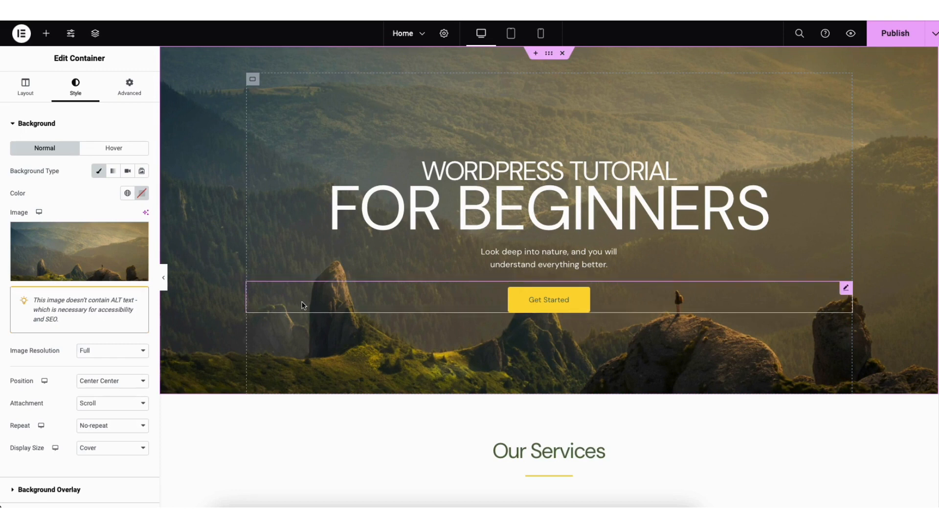
Examine the "Get Started" button's content settings, including its text, link options, alignment and size choices.
left_click(524, 308)
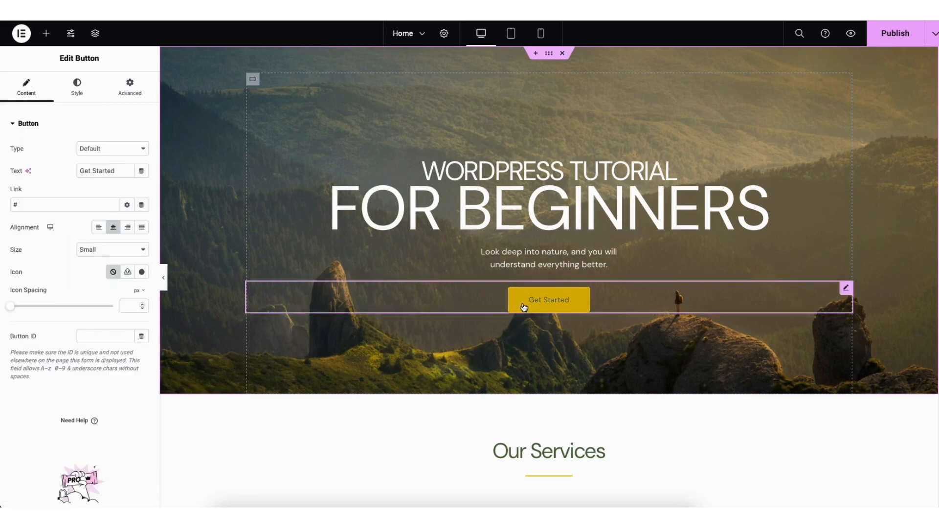
left_click_drag(80, 171, 115, 172)
left_click(58, 186)
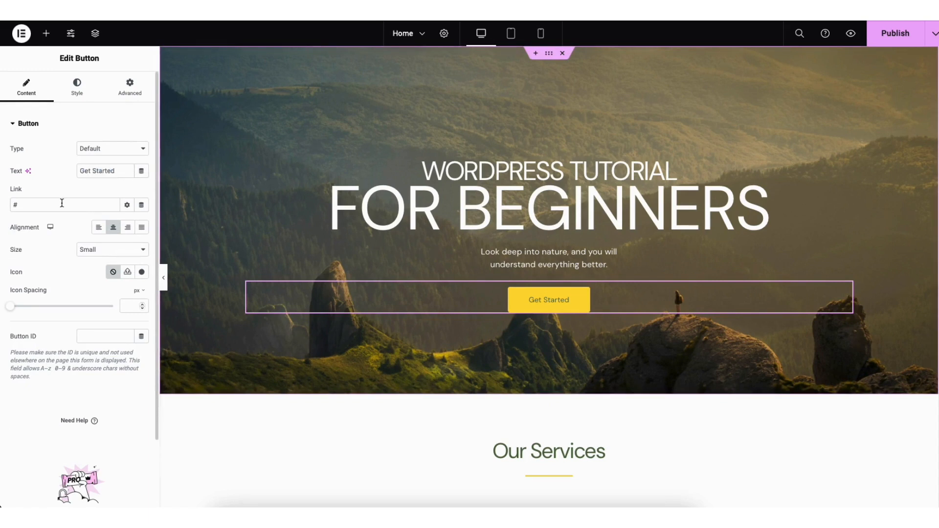
left_click(127, 206)
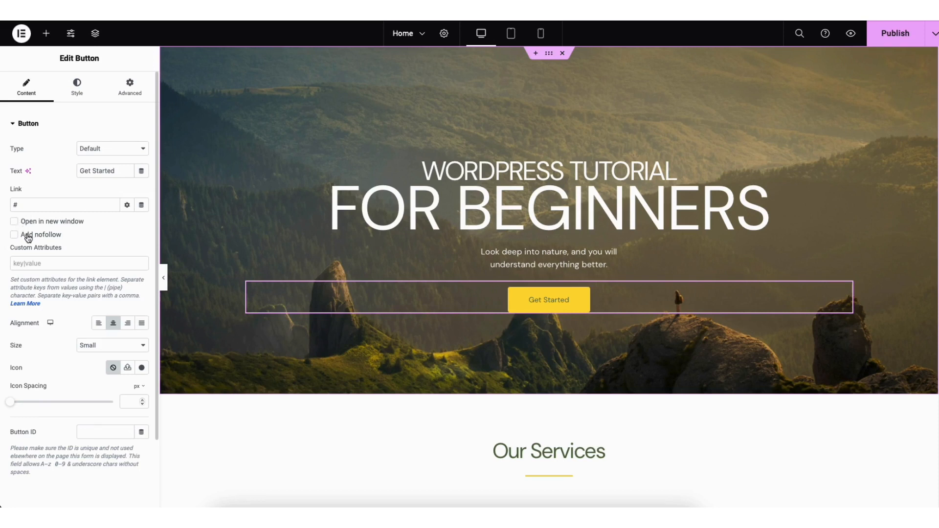
left_click(126, 208)
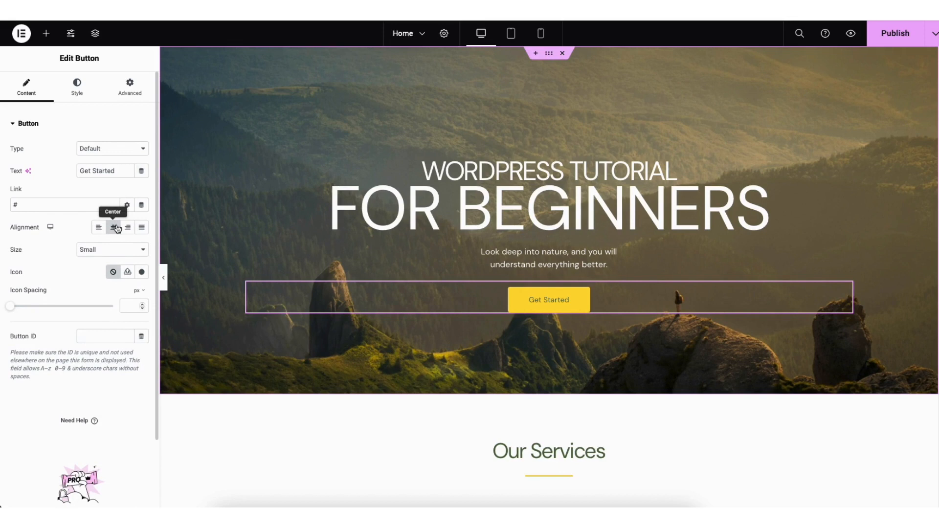
left_click(102, 250)
left_click(103, 248)
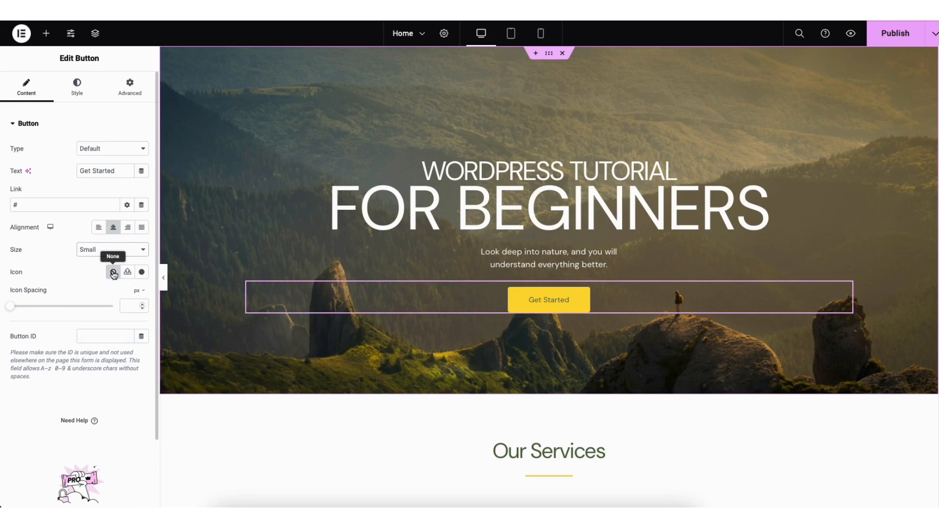
Browse the icon library for the "Get Started" button and view the button's hover style settings.
left_click(141, 274)
left_click_drag(753, 131, 757, 143)
scroll(756, 145, "down", 20)
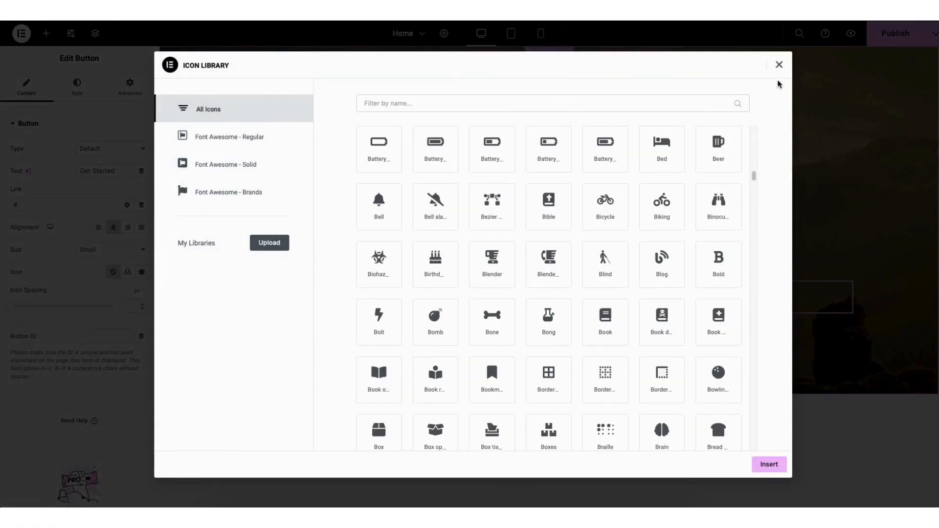
left_click(779, 65)
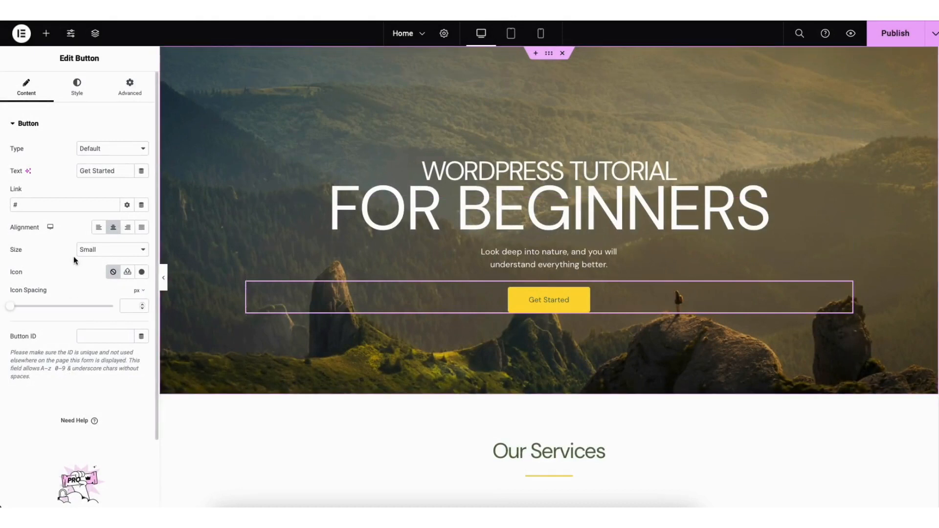
left_click(76, 89)
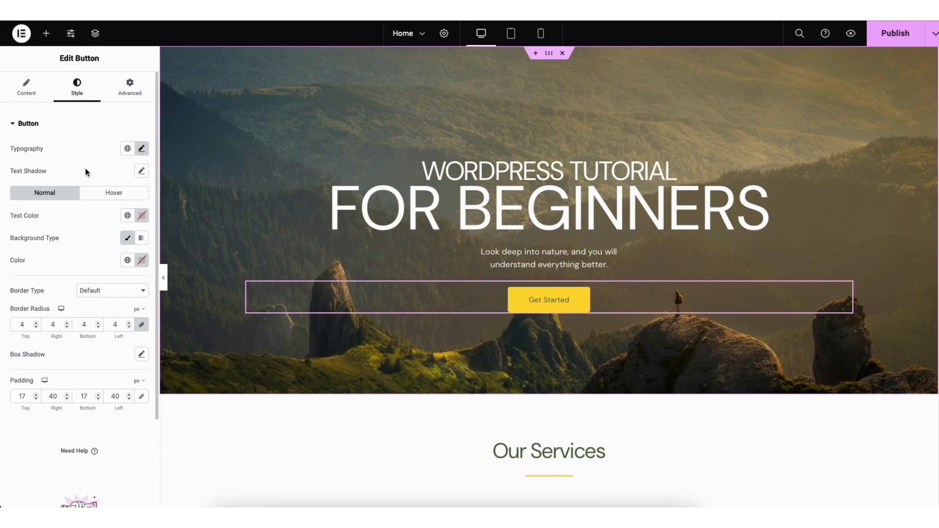
left_click(106, 195)
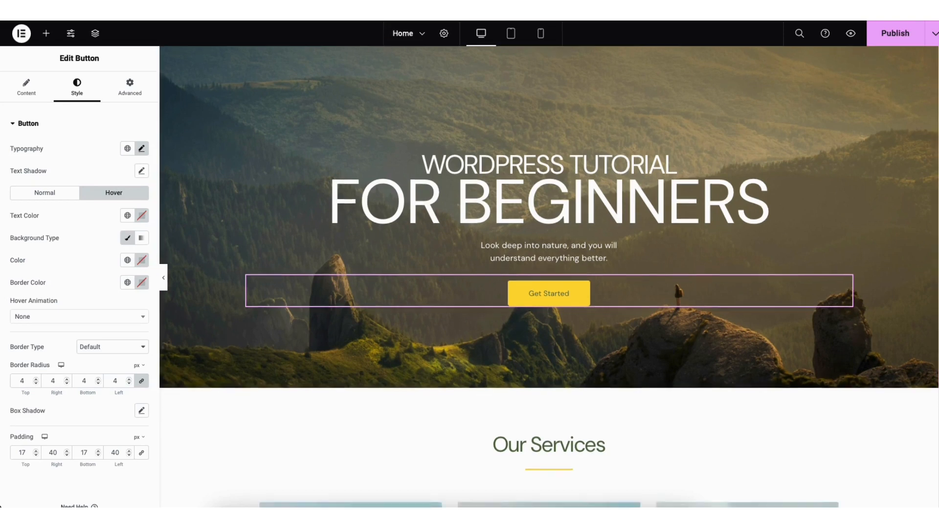
Add a Heading widget between the About Us section's title and its paragraph.
scroll(549, 276, "down", 10)
scroll(931, 215, "down", 10)
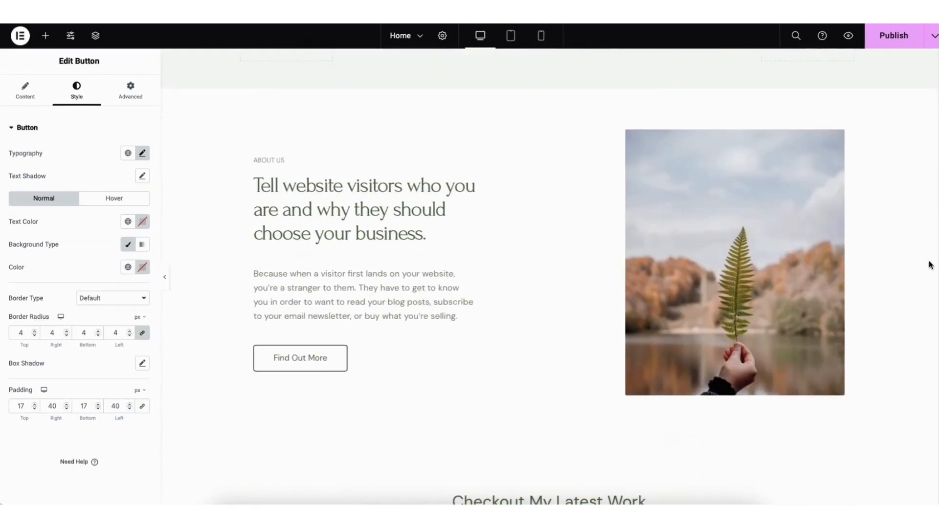
scroll(930, 264, "up", 1)
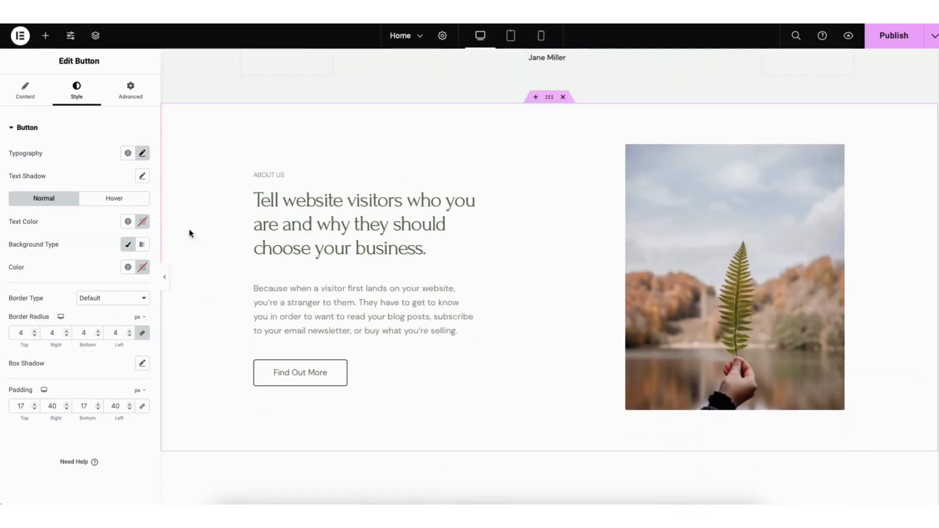
left_click(47, 39)
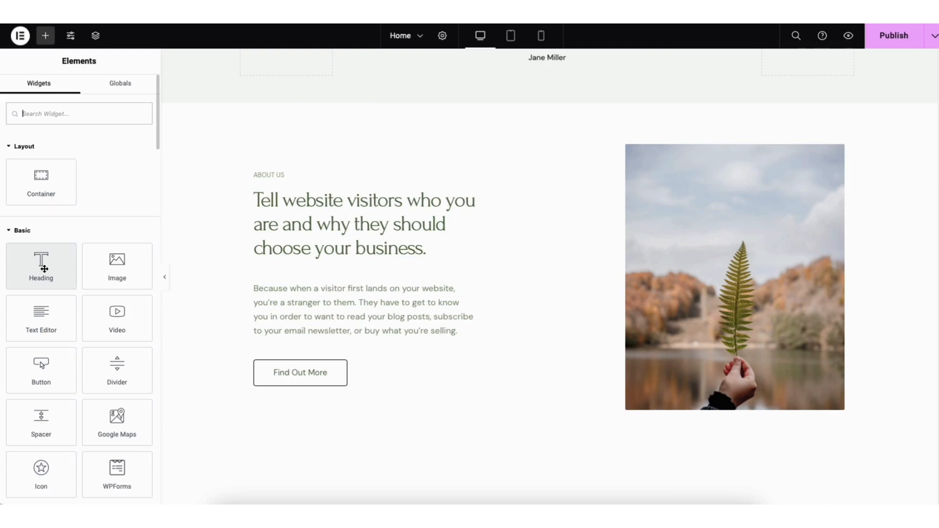
left_click_drag(44, 270, 295, 270)
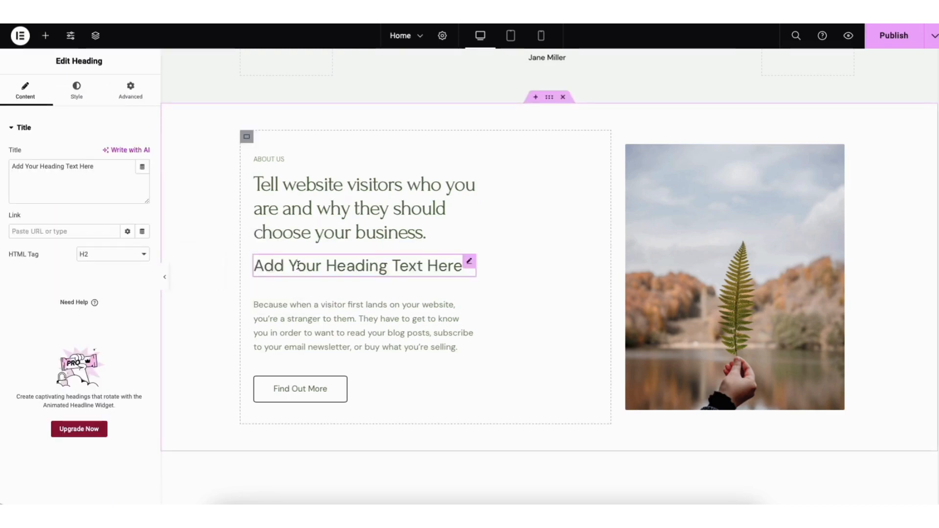
Review the actions available for the new heading and move it below the About Us paragraph, above the "Find Out More" button.
right_click(297, 265)
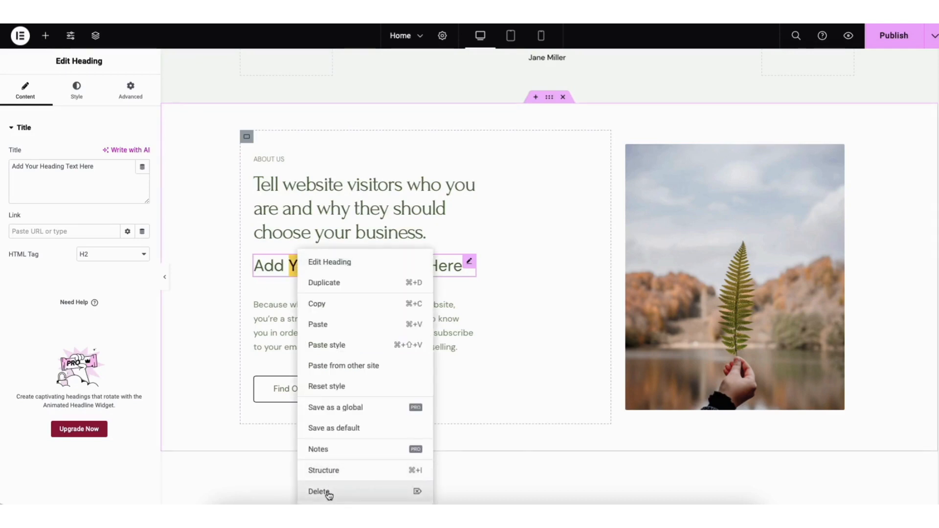
left_click(273, 482)
right_click(288, 267)
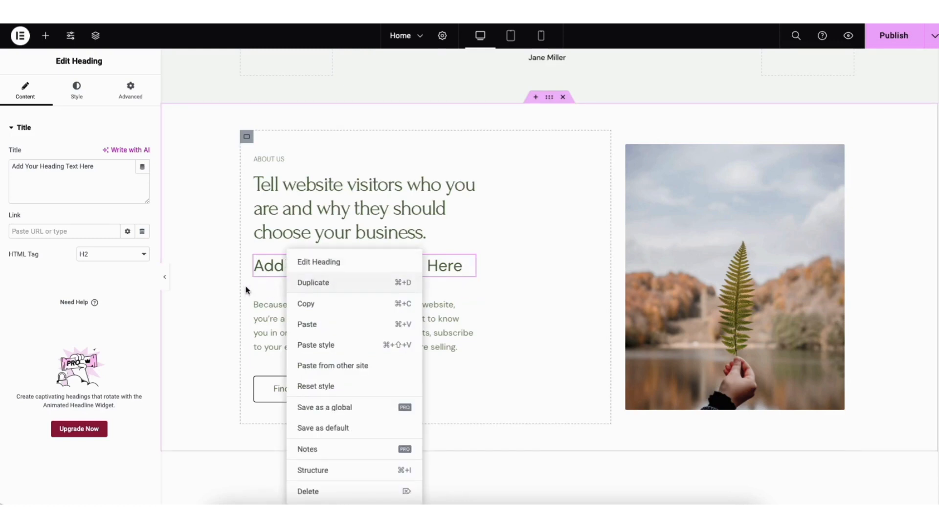
left_click(154, 106)
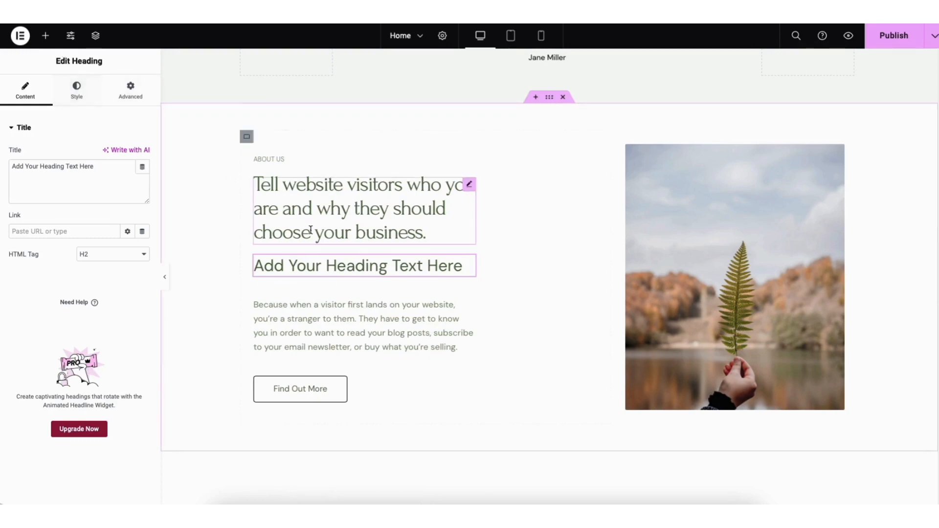
left_click_drag(471, 263, 467, 190)
left_click_drag(470, 186, 458, 275)
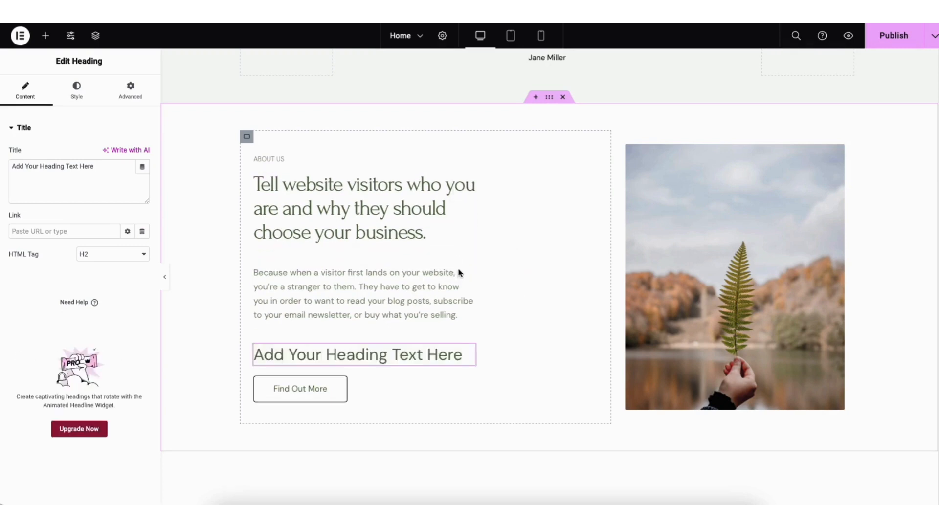
Add a Text Editor widget between the About Us section's title and its existing paragraph.
left_click(45, 36)
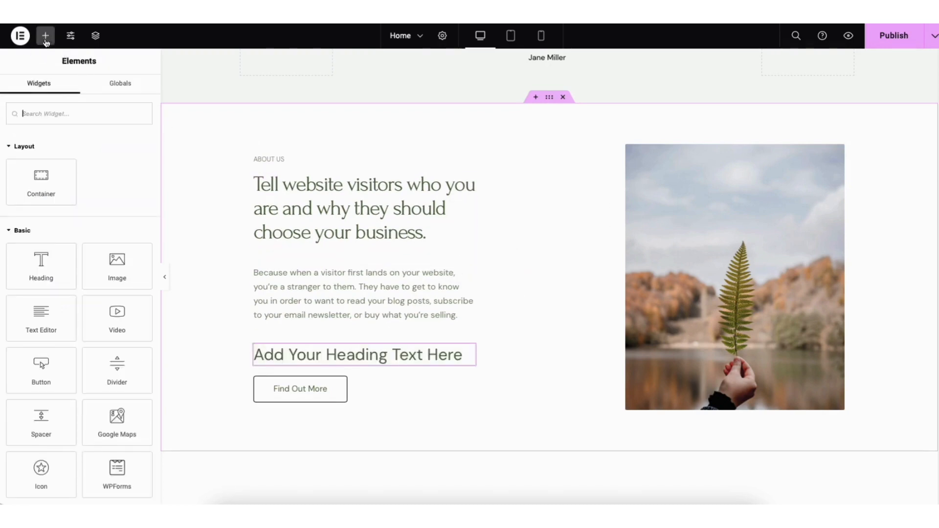
left_click_drag(42, 313, 304, 259)
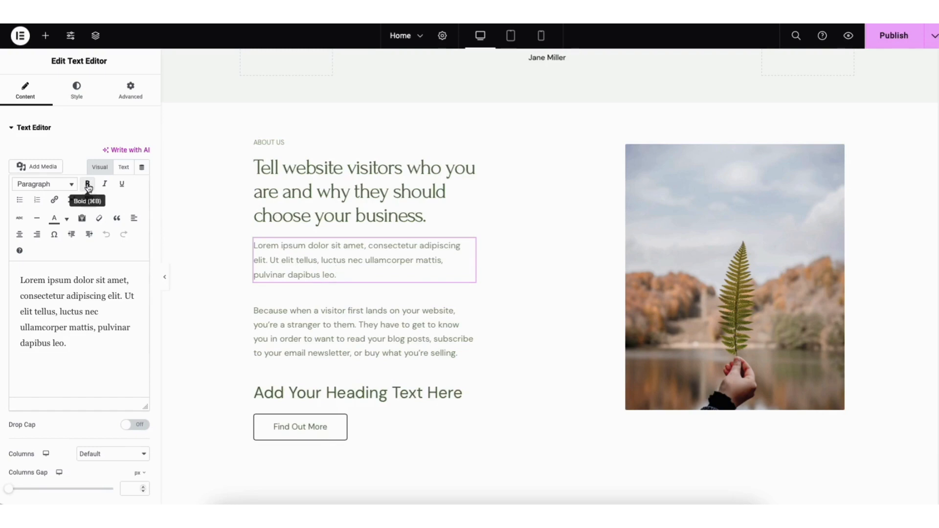
Examine the new text block's editing tools, including the detailed link settings and the text color choices.
left_click(55, 200)
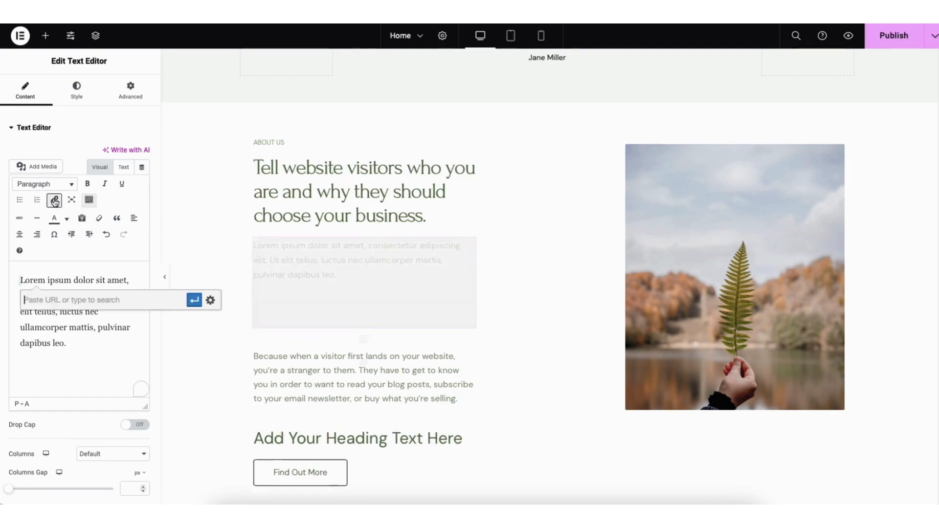
left_click(211, 300)
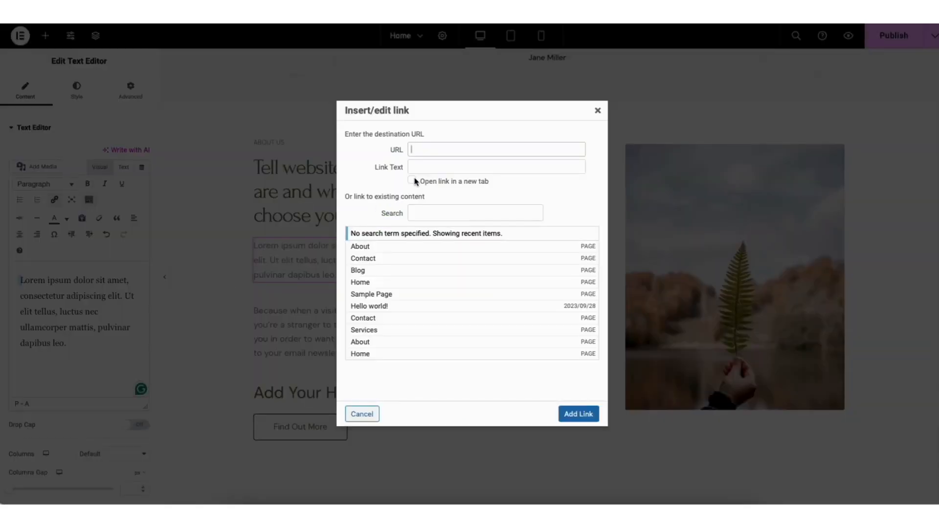
left_click(598, 111)
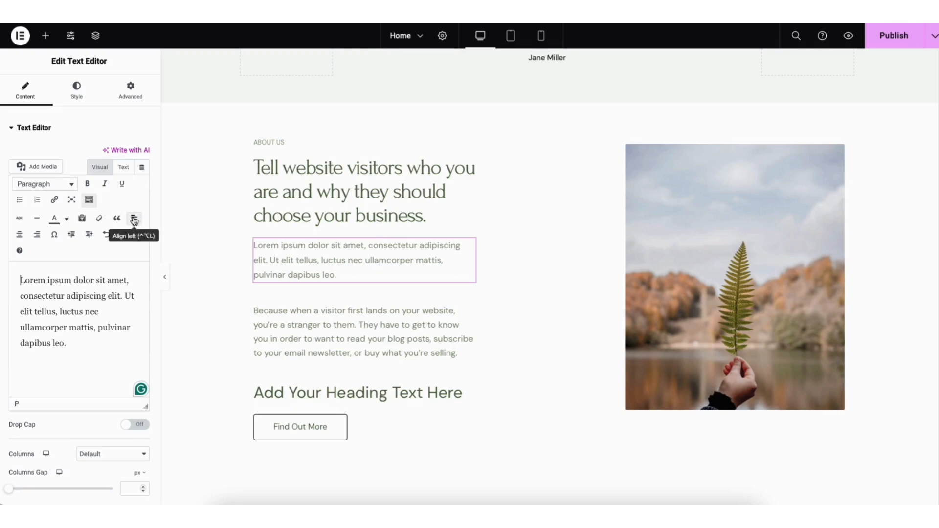
left_click(67, 221)
left_click(66, 220)
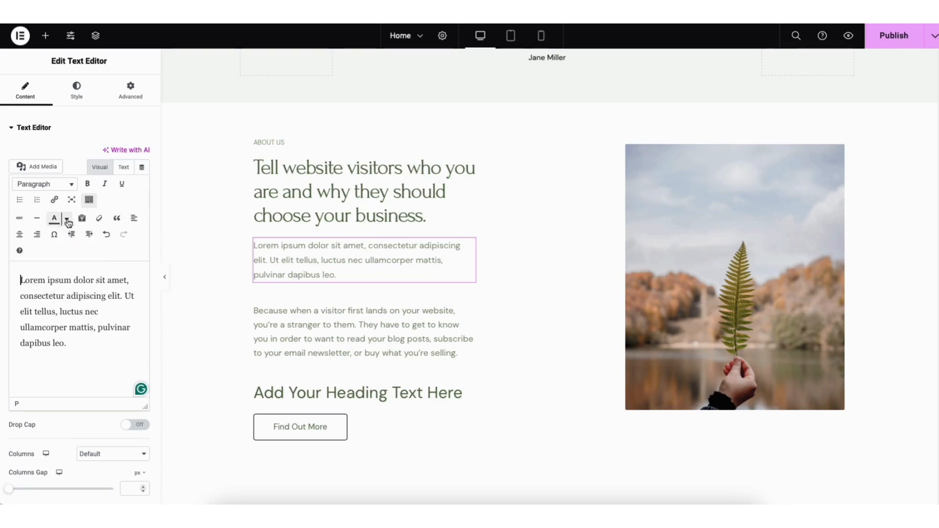
key("ctrl+k")
left_click(125, 236)
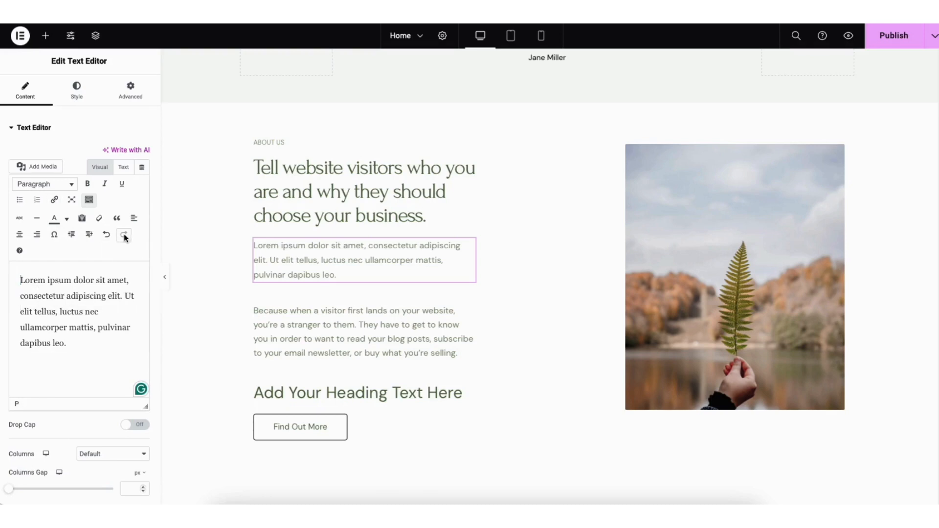
Examine the new text block's style settings, including the typography options and available font families.
left_click(81, 94)
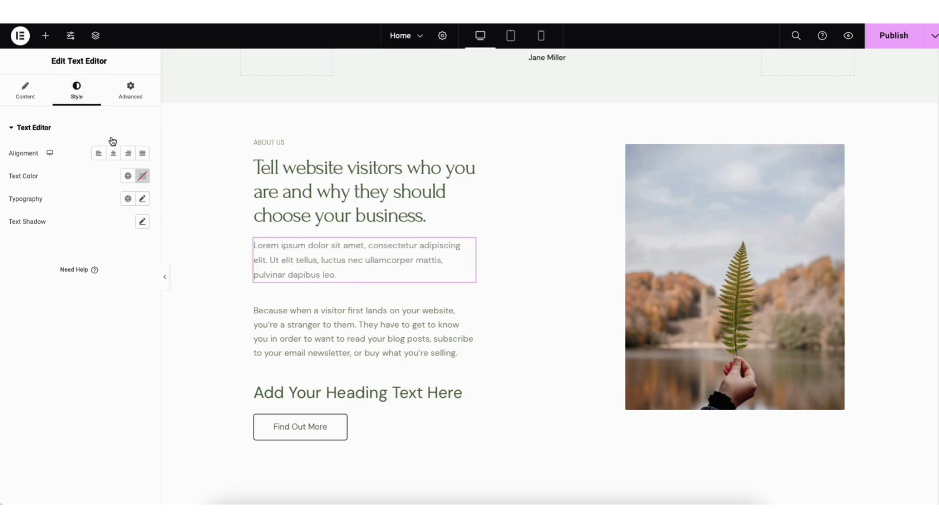
left_click(142, 200)
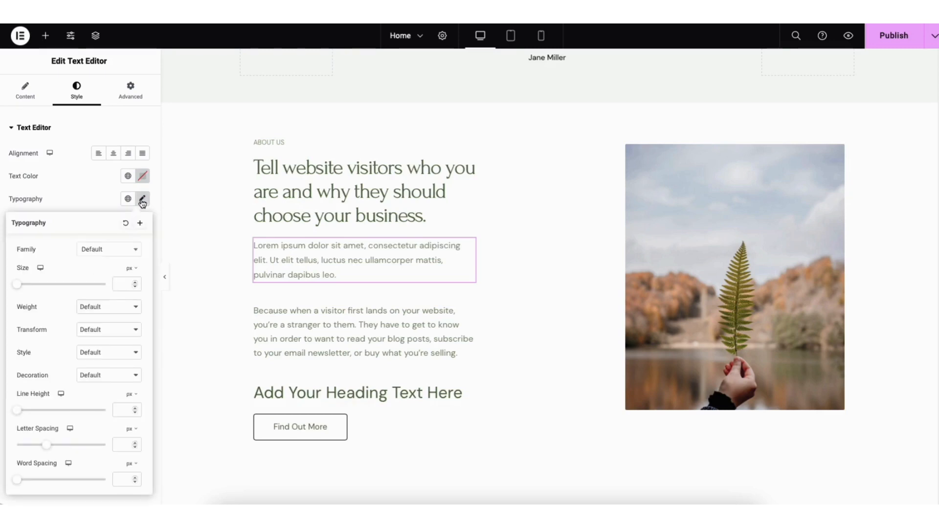
left_click(136, 251)
scroll(139, 278, "down", 15)
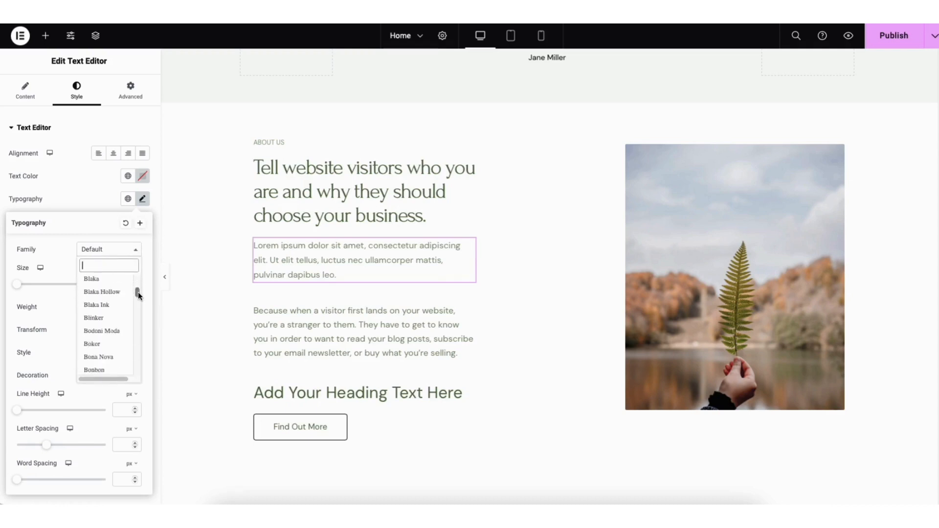
left_click(99, 224)
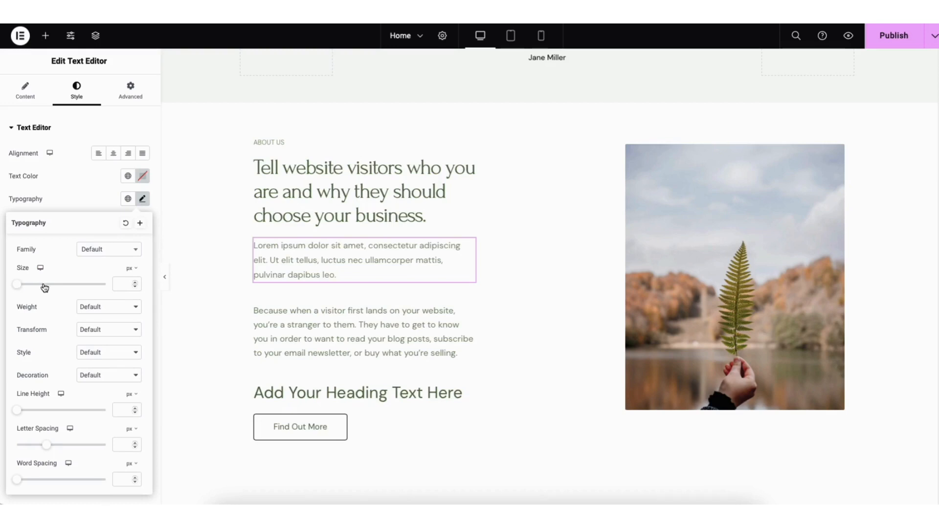
left_click(342, 274)
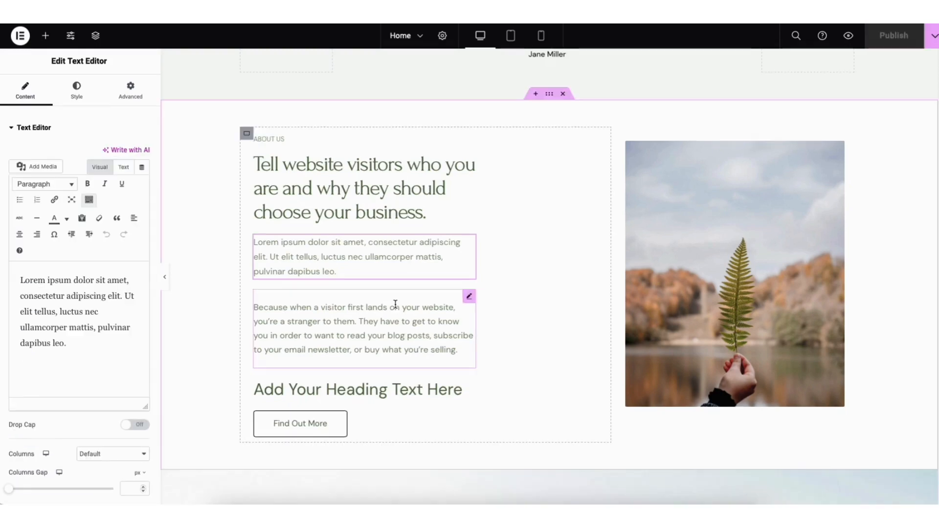
Try to replace the About Us section's leaf photo with the portrait mountain lake photo from the Media Library.
left_click(705, 258)
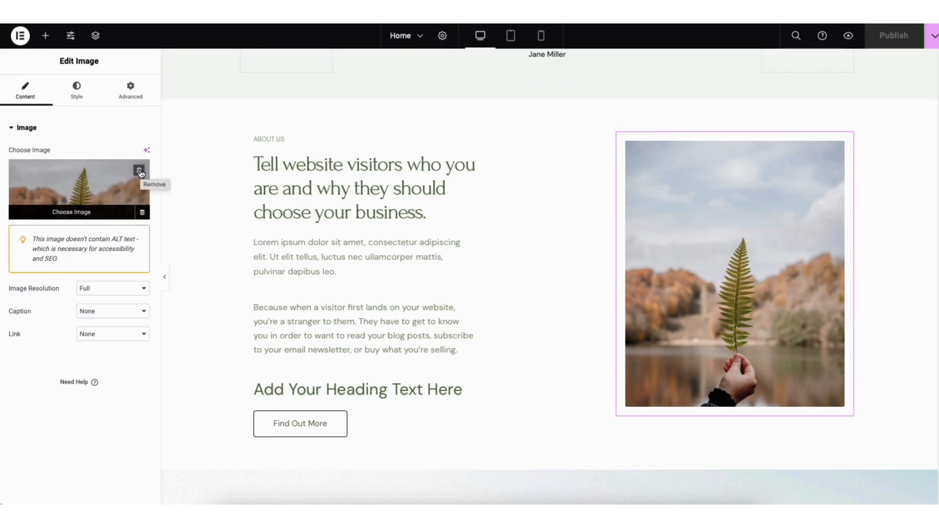
left_click(80, 207)
left_click(148, 78)
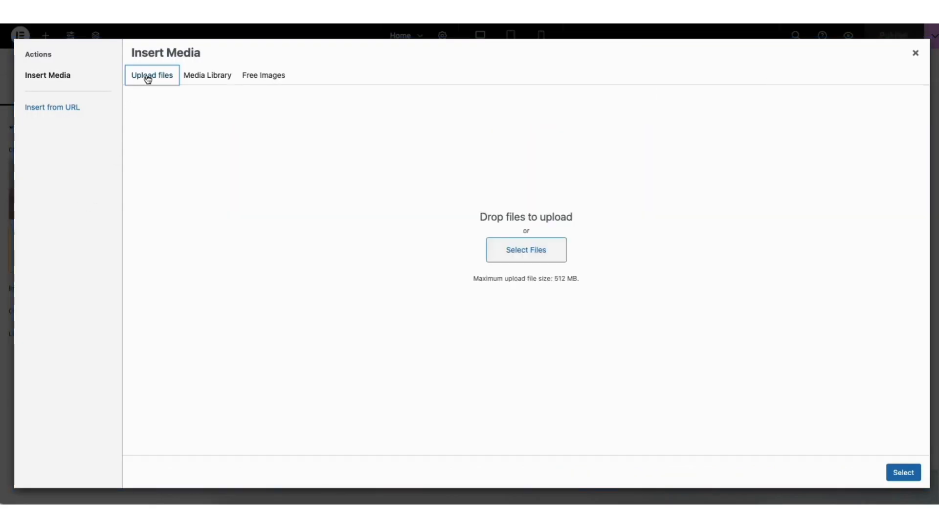
left_click(206, 78)
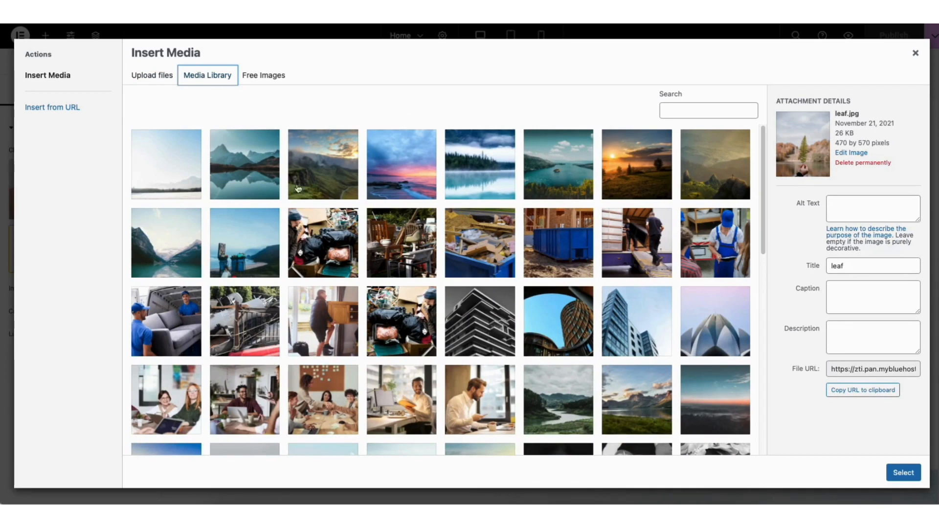
left_click(172, 249)
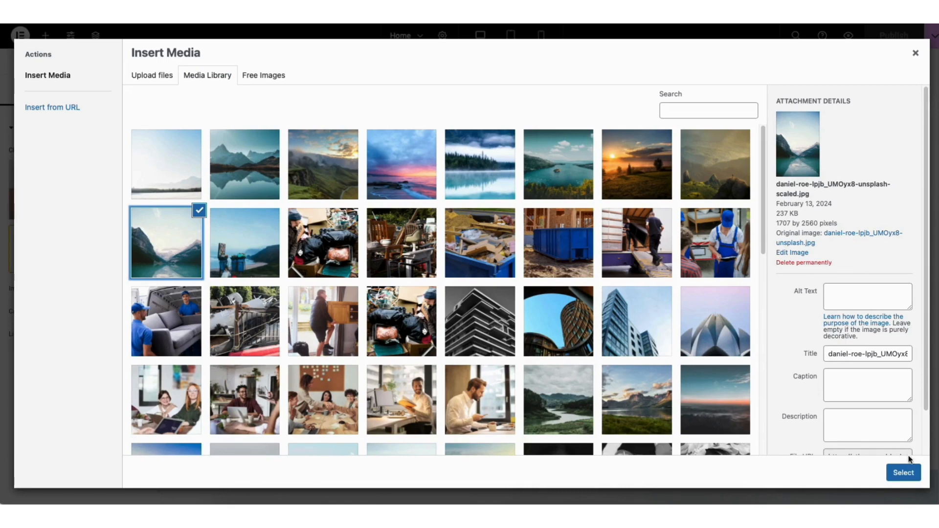
left_click(903, 473)
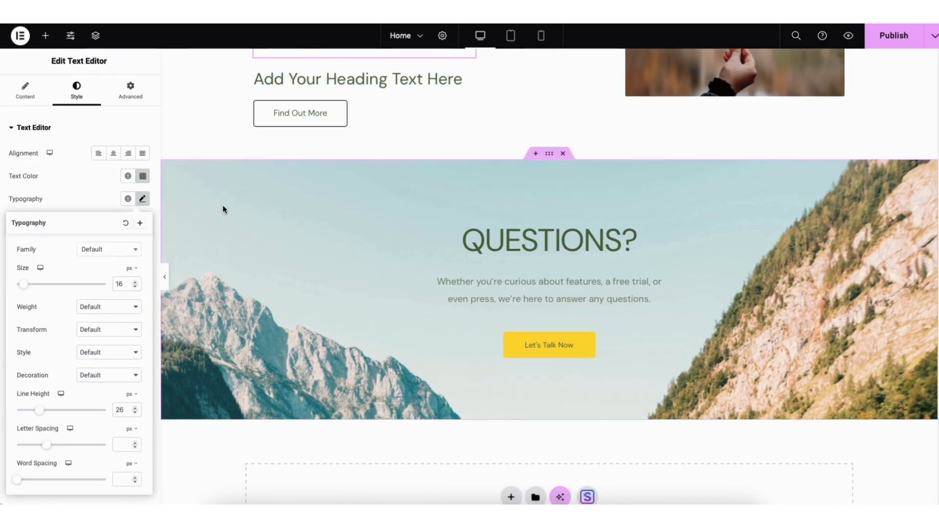
Replace the Questions section's background image with the pale snowy lake and mountains photo from the Media Library.
right_click(222, 210)
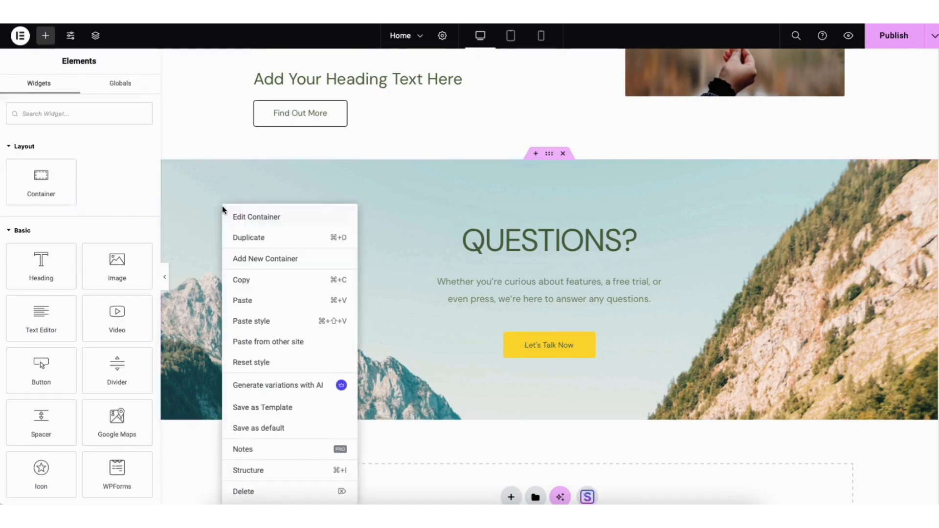
left_click(250, 217)
left_click(75, 93)
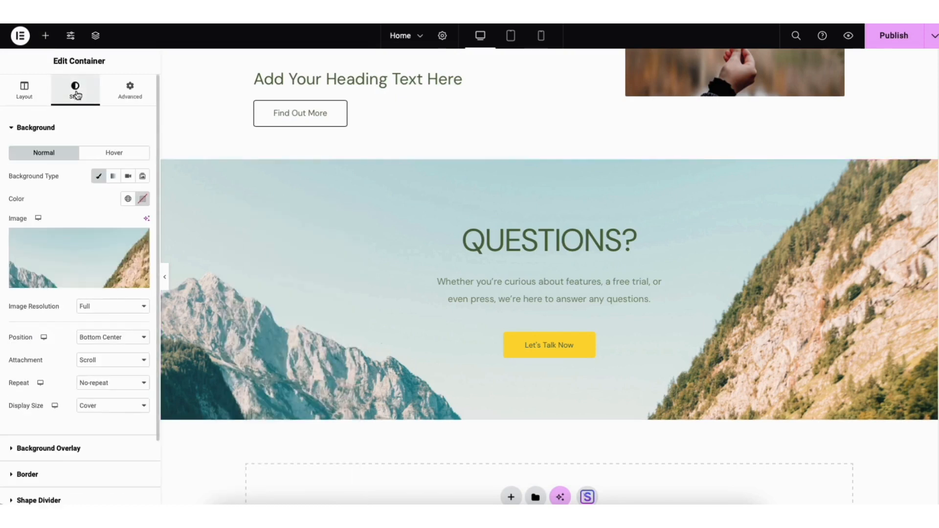
mouse_move(92, 254)
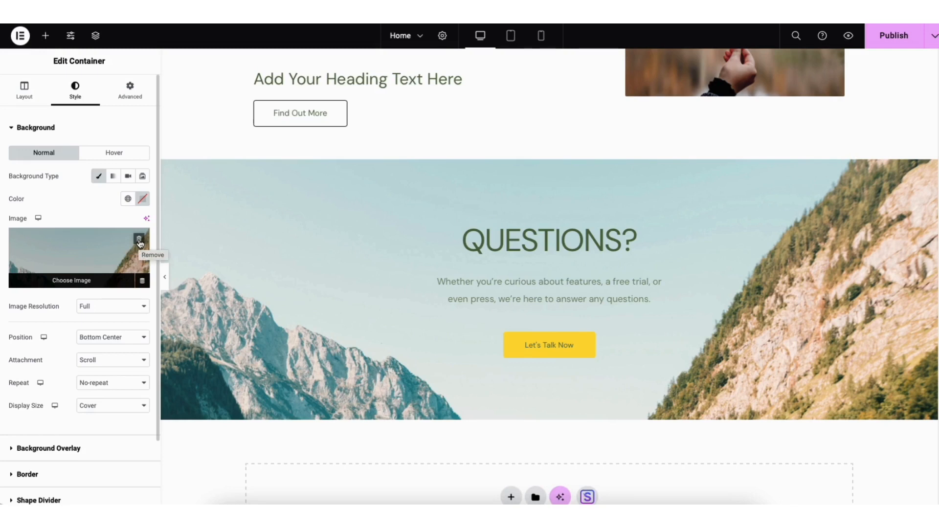
left_click(72, 281)
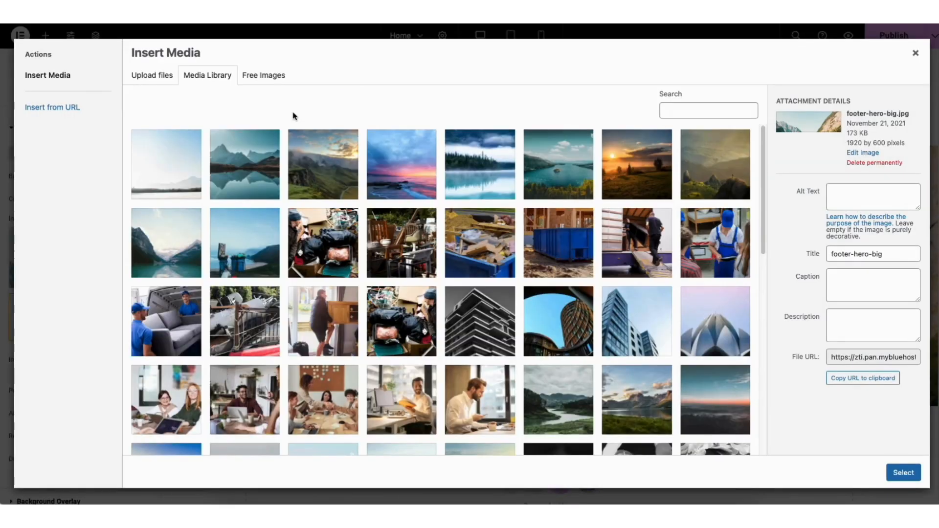
left_click(178, 173)
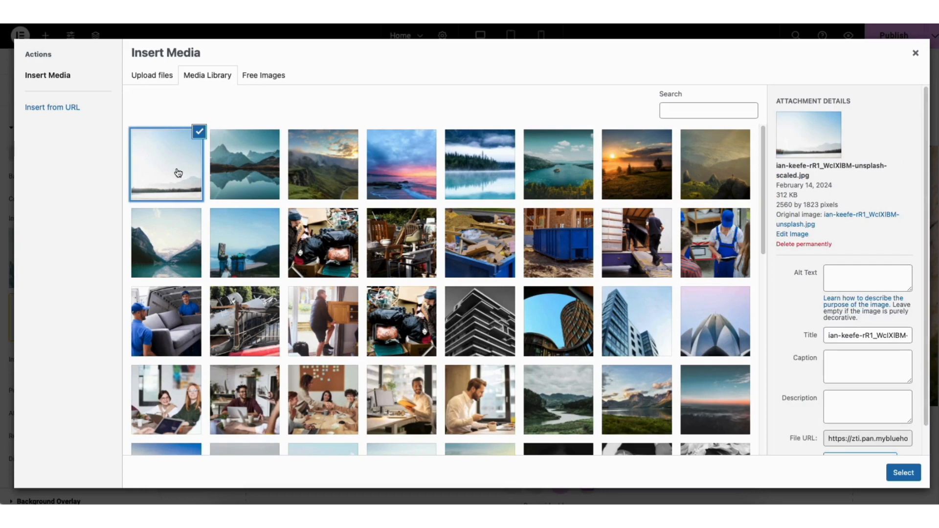
left_click(899, 474)
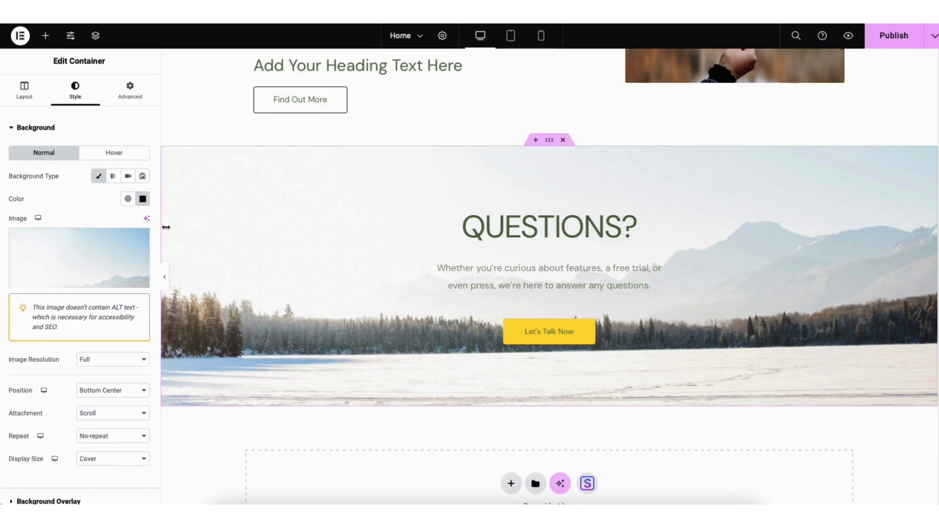
Give the Questions section a white background overlay and set the overlay's opacity to 0.
scroll(157, 253, "down", 3)
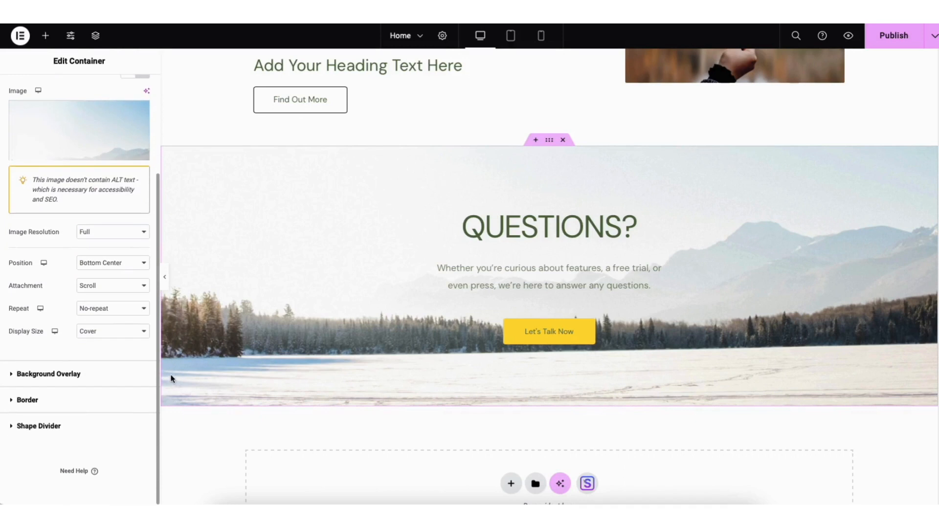
left_click(57, 377)
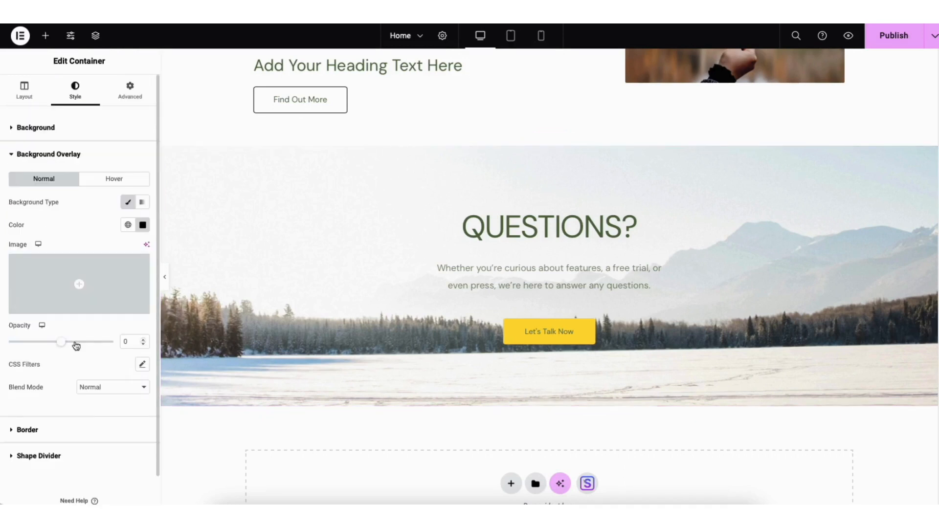
left_click(142, 225)
left_click_drag(92, 277, 73, 262)
left_click(72, 228)
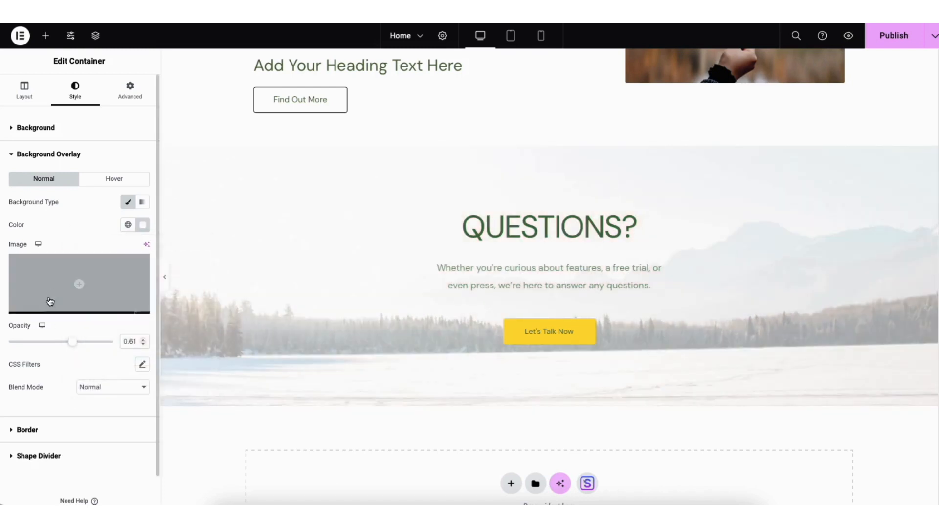
left_click_drag(69, 342, 7, 355)
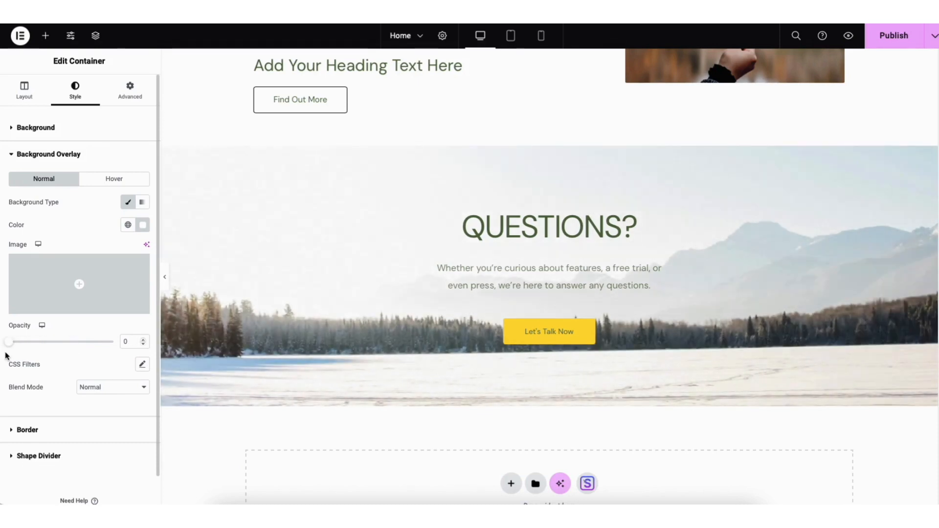
Give the About Us section a classic background with a near-white color.
scroll(933, 332, "up", 6)
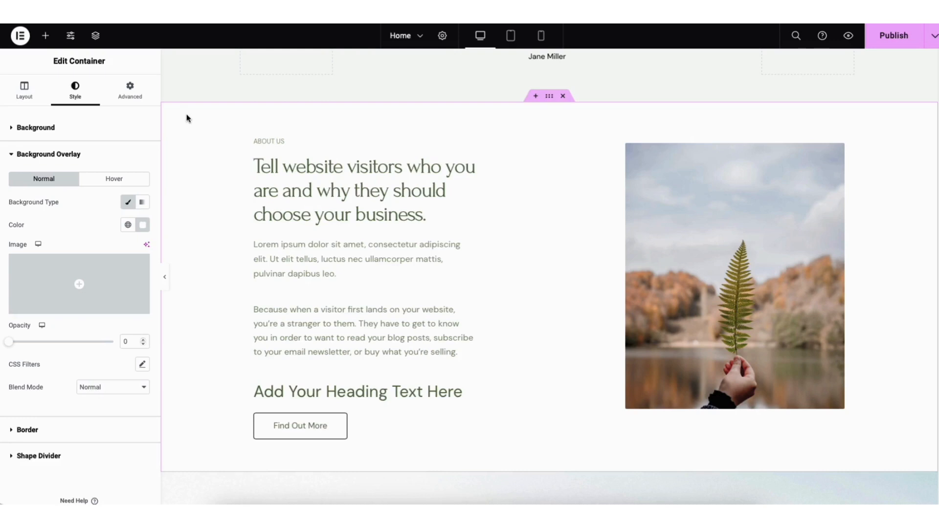
right_click(187, 118)
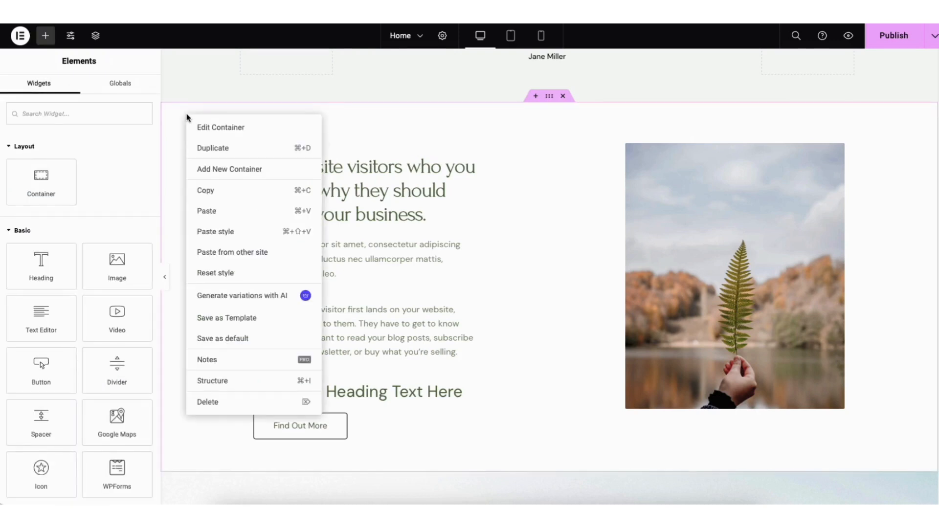
left_click(219, 129)
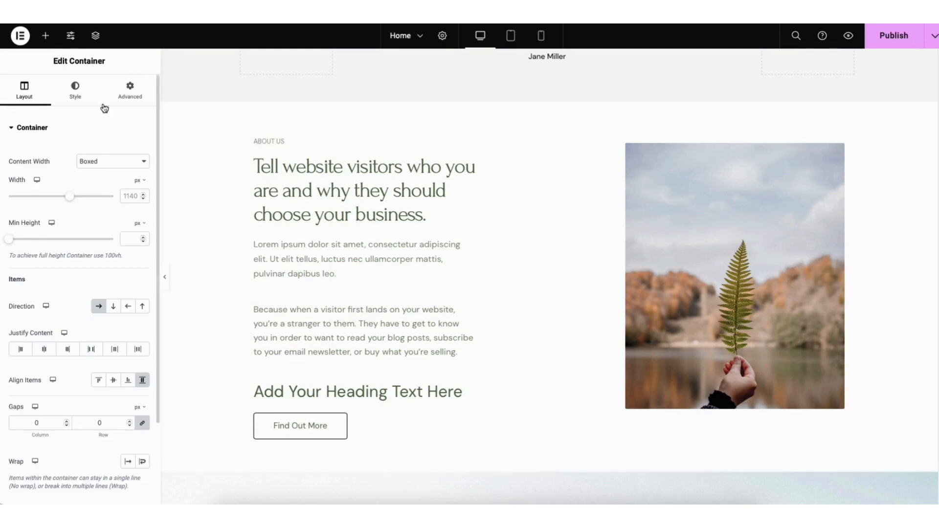
left_click(74, 92)
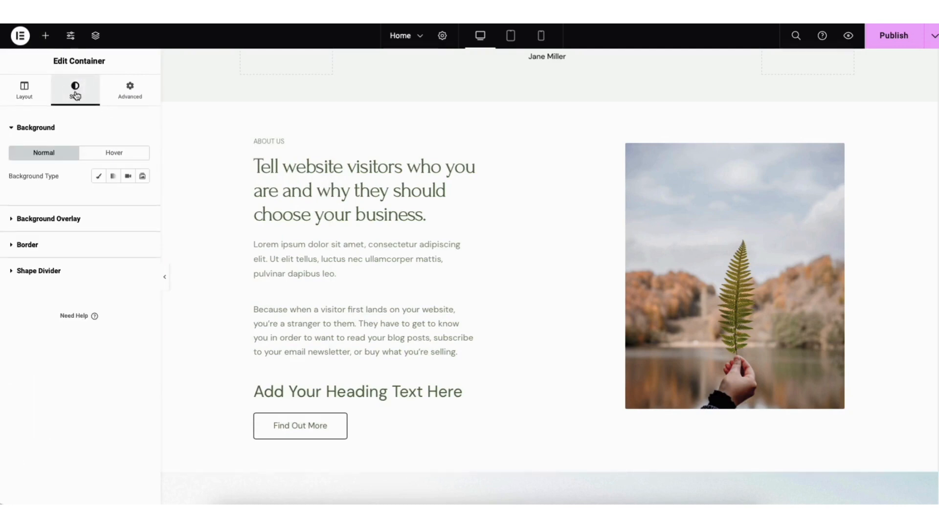
left_click(99, 178)
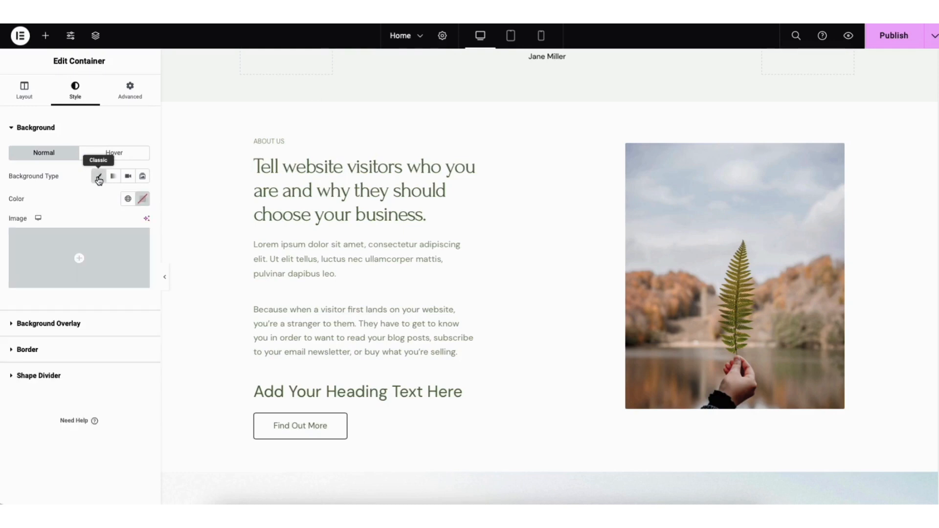
left_click(143, 199)
left_click_drag(142, 327, 71, 245)
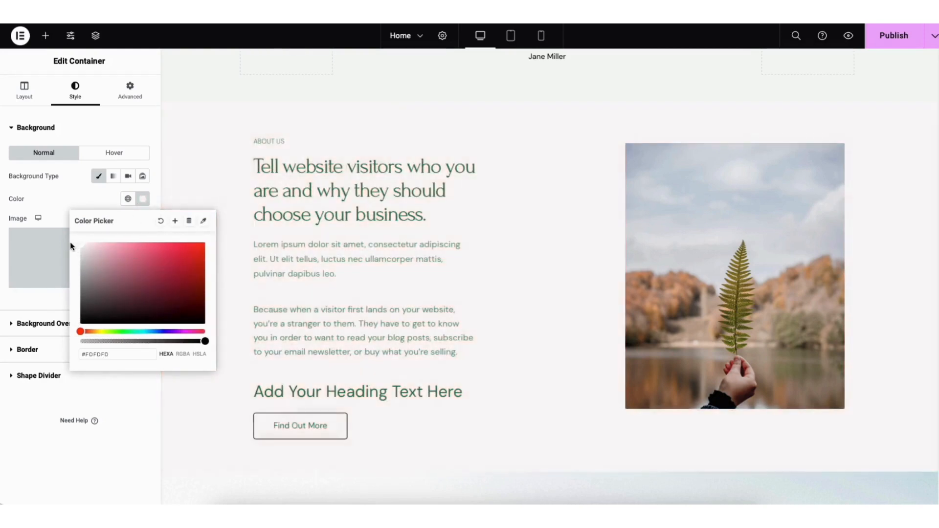
left_click(68, 209)
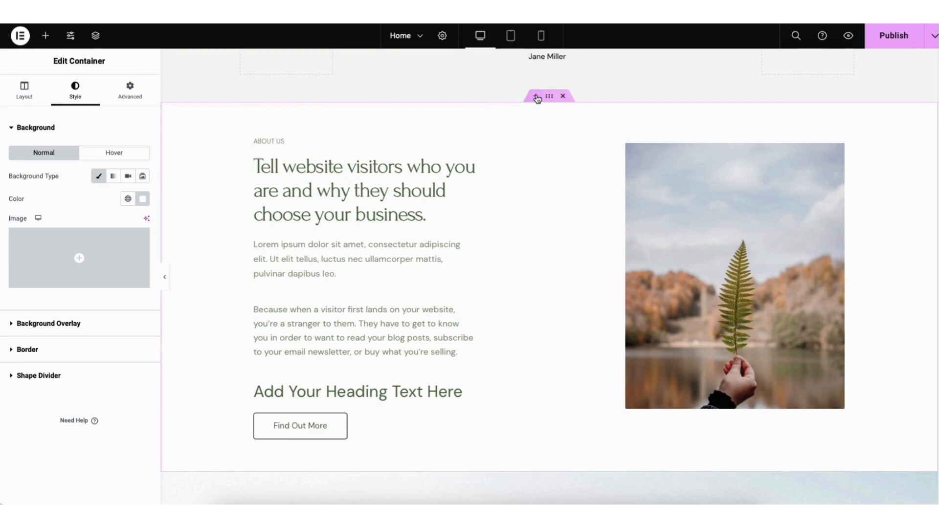
Add a container with two equal columns above the About Us section and place a Heading widget in its first column.
left_click(536, 97)
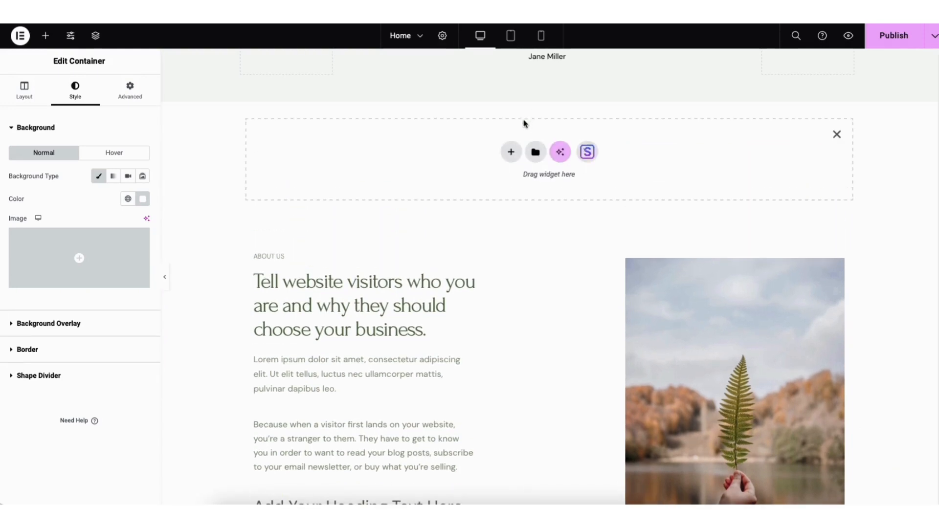
left_click(511, 153)
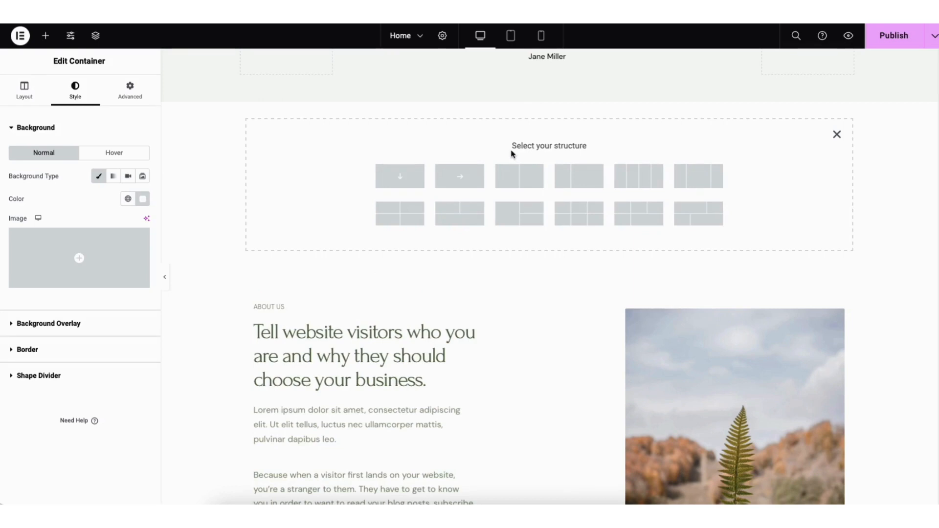
left_click(519, 177)
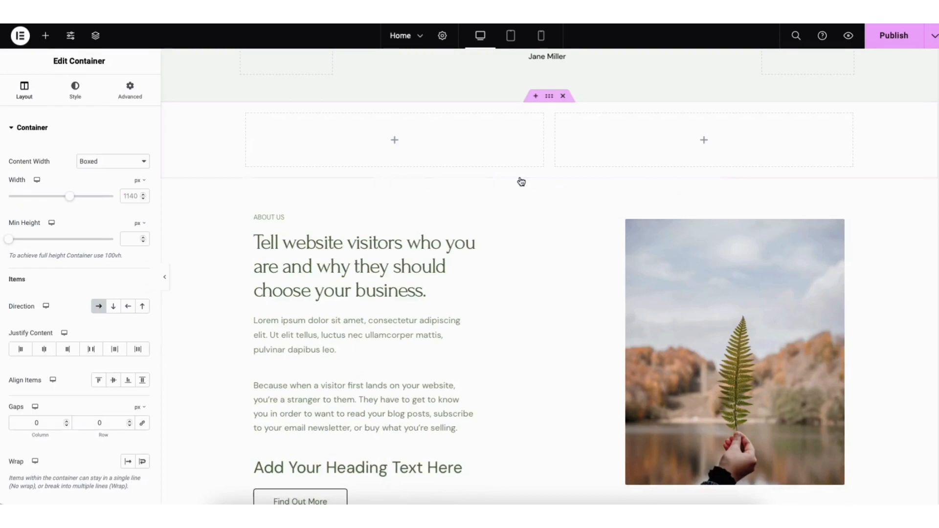
left_click(45, 35)
left_click_drag(44, 269, 408, 151)
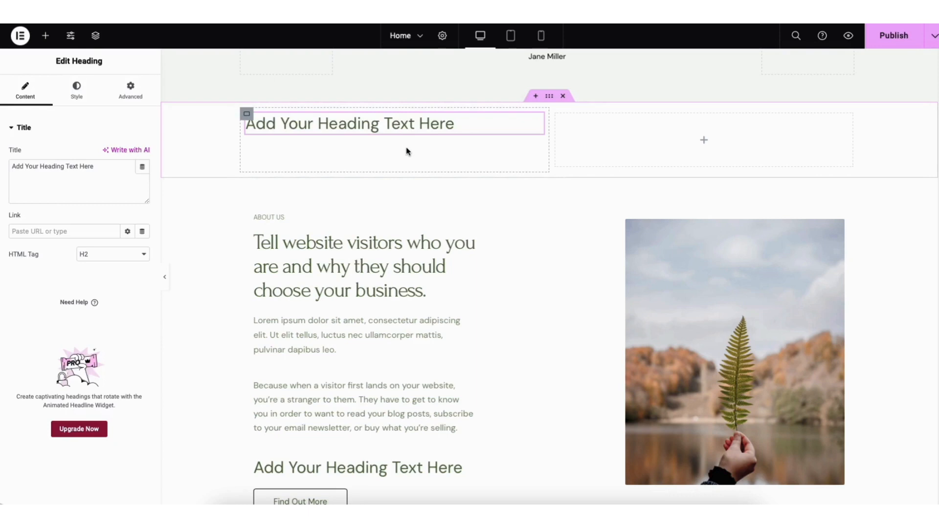
Delete the new two-column container and try to move the About Us section.
left_click(549, 97)
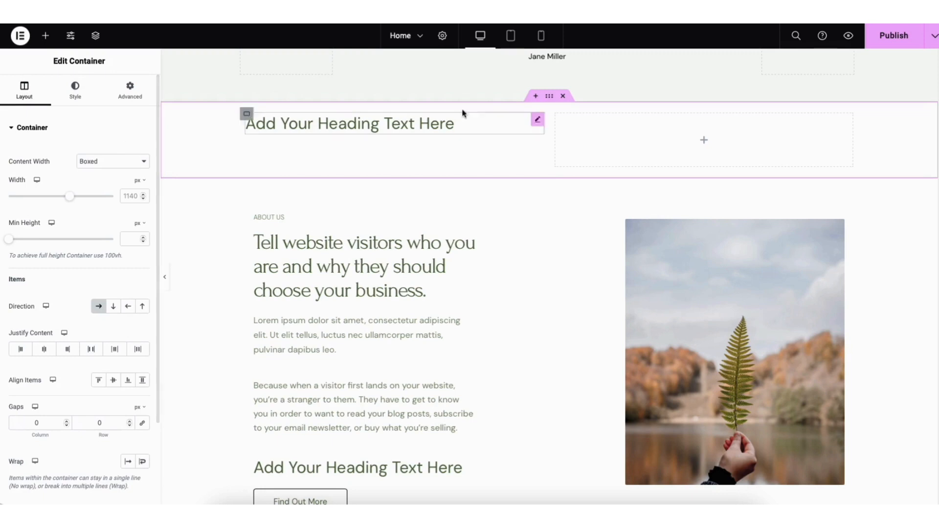
left_click(563, 97)
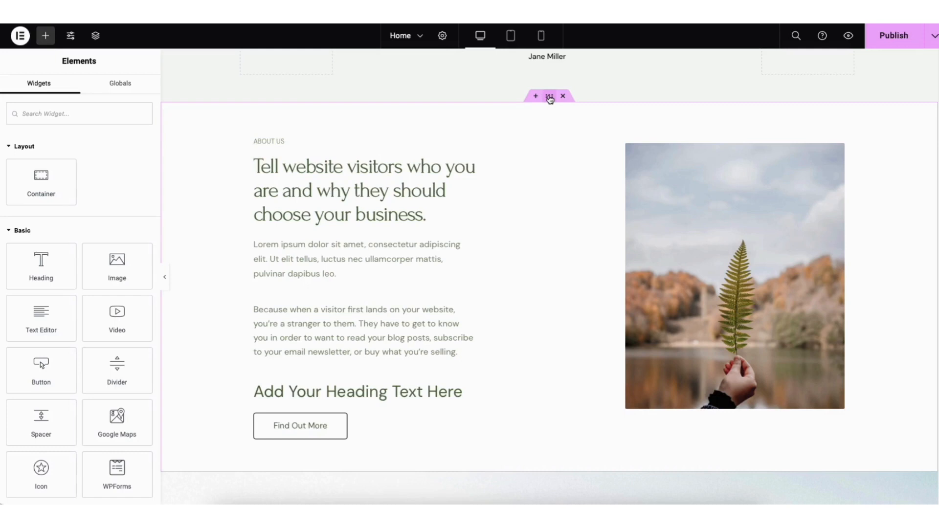
left_click_drag(549, 98, 526, 116)
Import the template library's three-column feature block with plant photos into the empty area below the Questions section.
scroll(526, 116, "down", 9)
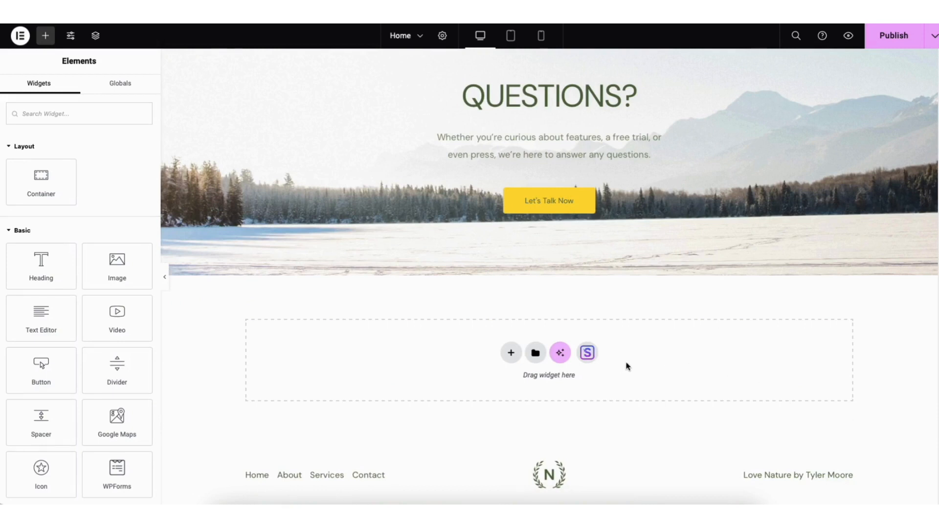
left_click(587, 353)
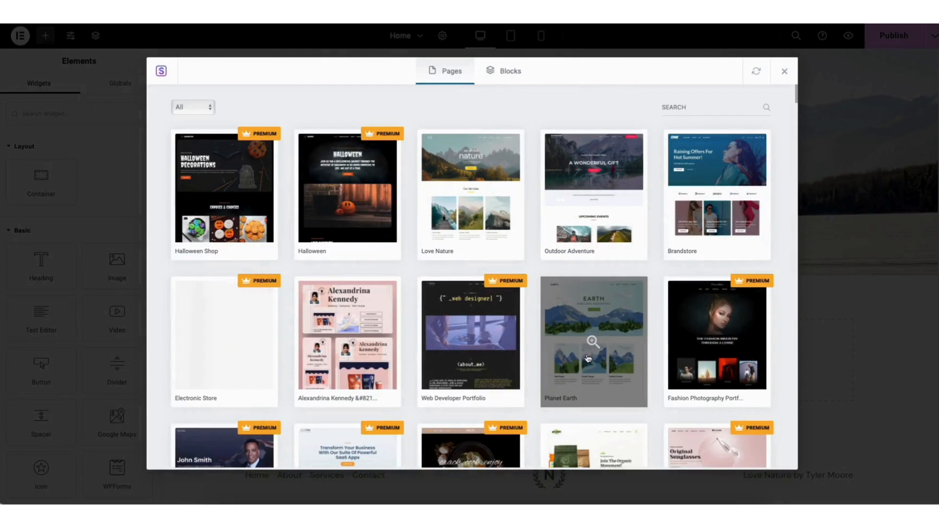
left_click(507, 73)
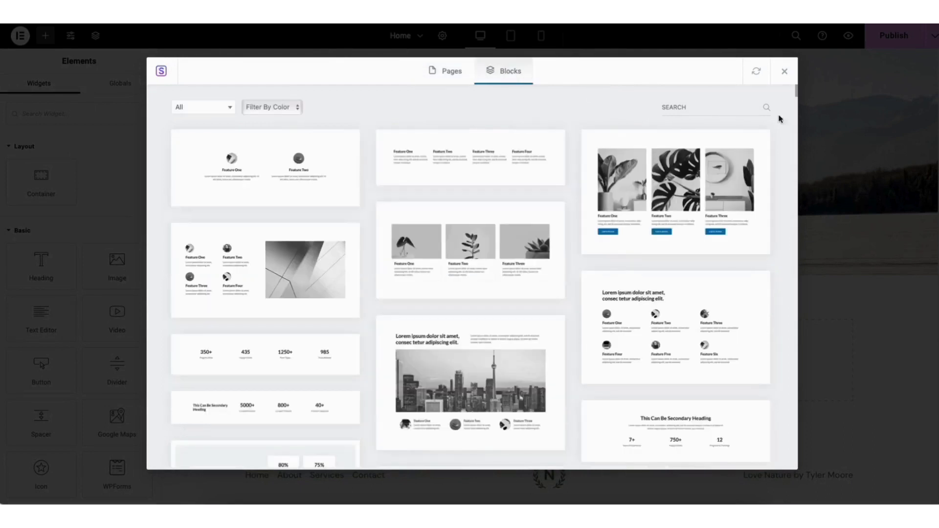
mouse_move(796, 88)
left_mouse_down()
mouse_move(796, 146)
mouse_move(797, 88)
left_mouse_up()
left_click(215, 108)
left_click_drag(232, 142, 232, 169)
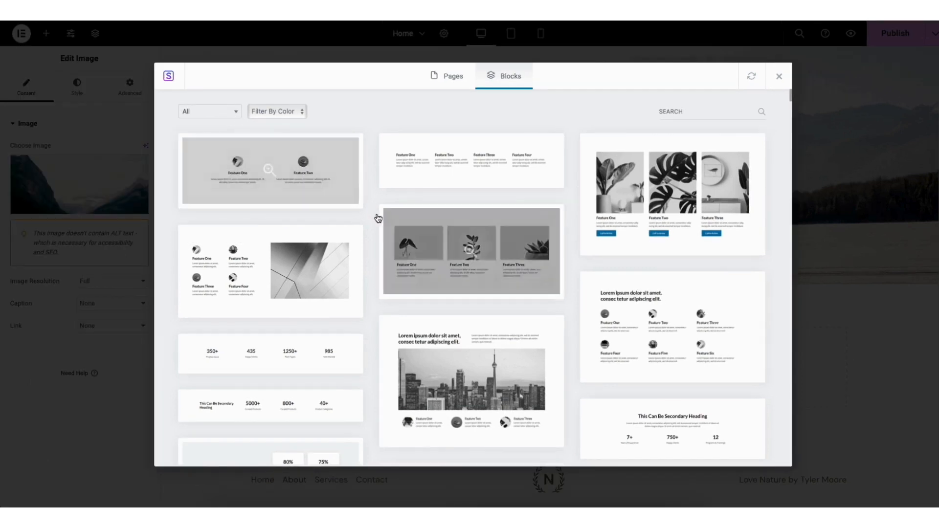
left_click(448, 251)
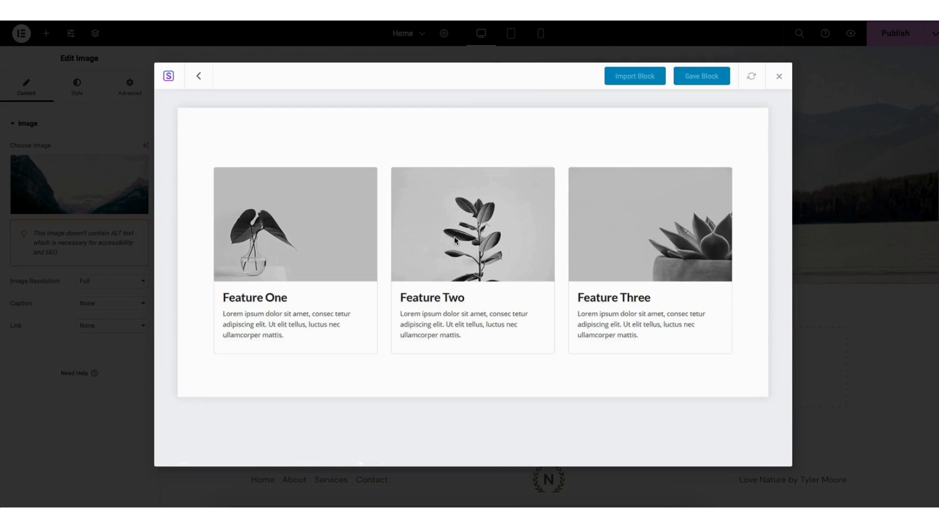
left_click(627, 78)
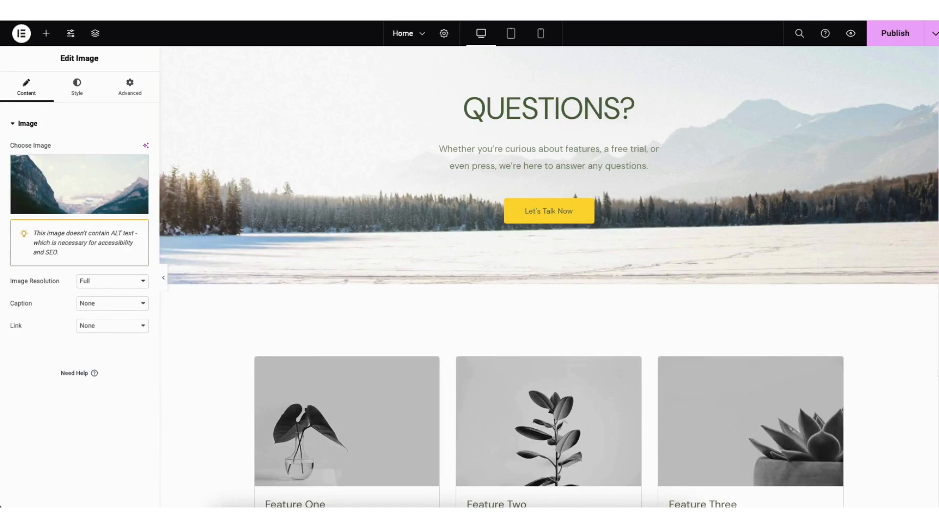
scroll(549, 284, "down", 3)
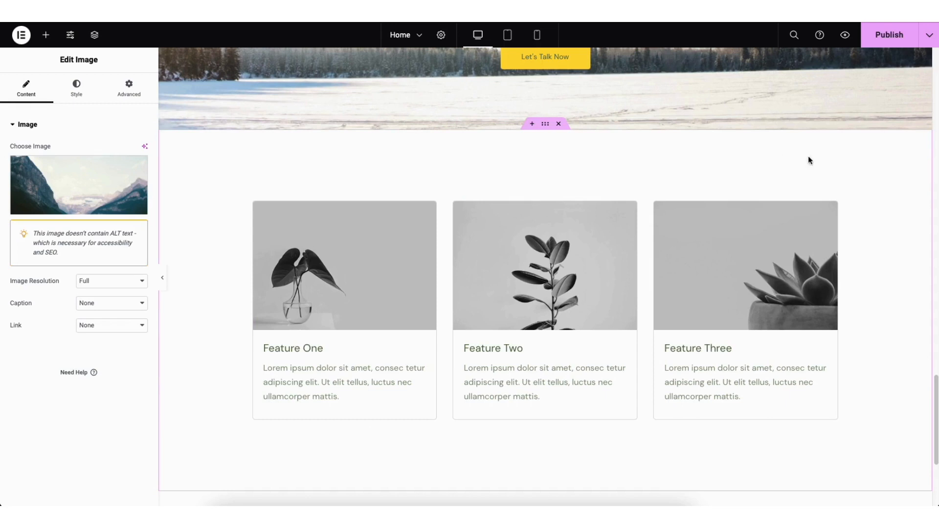
Check the page's extra save options, preview the homepage, and view the site's Contact page with its message form.
left_click(929, 36)
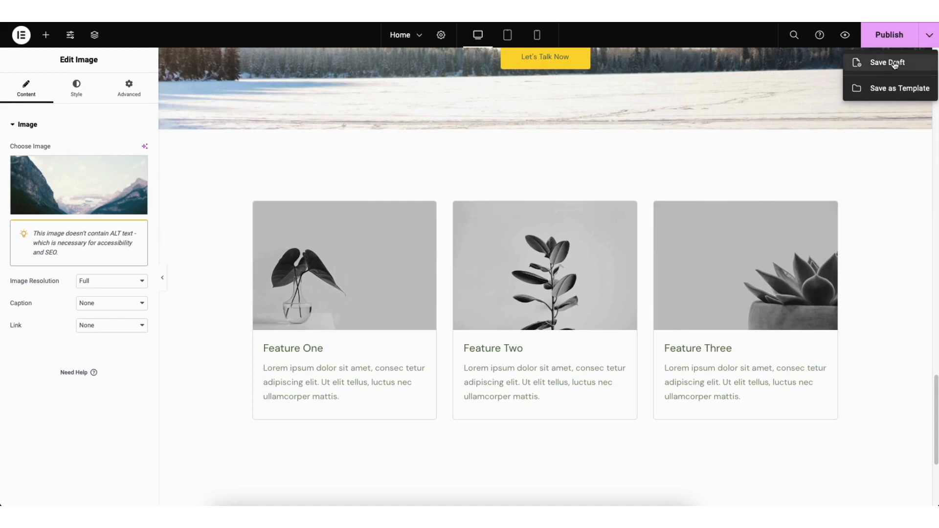
left_click(849, 144)
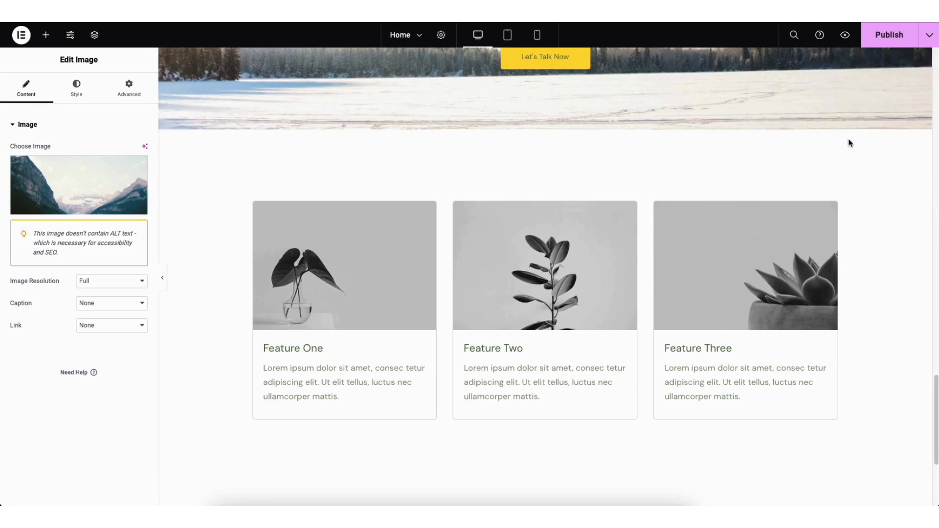
left_click(846, 36)
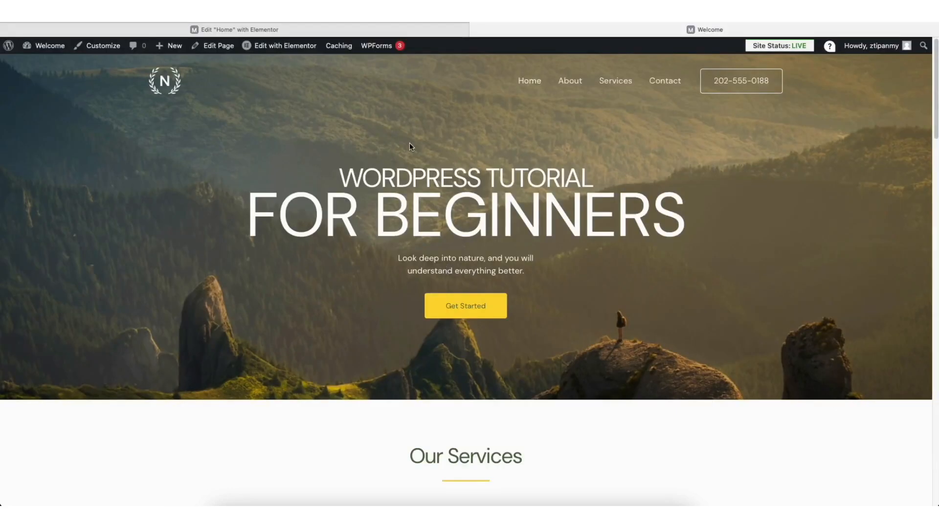
left_click(663, 86)
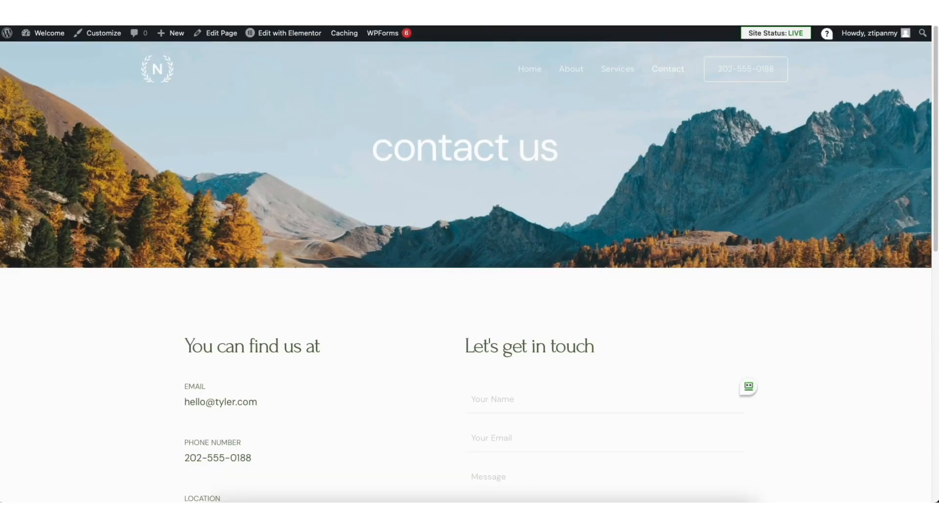
scroll(721, 247, "down", 3)
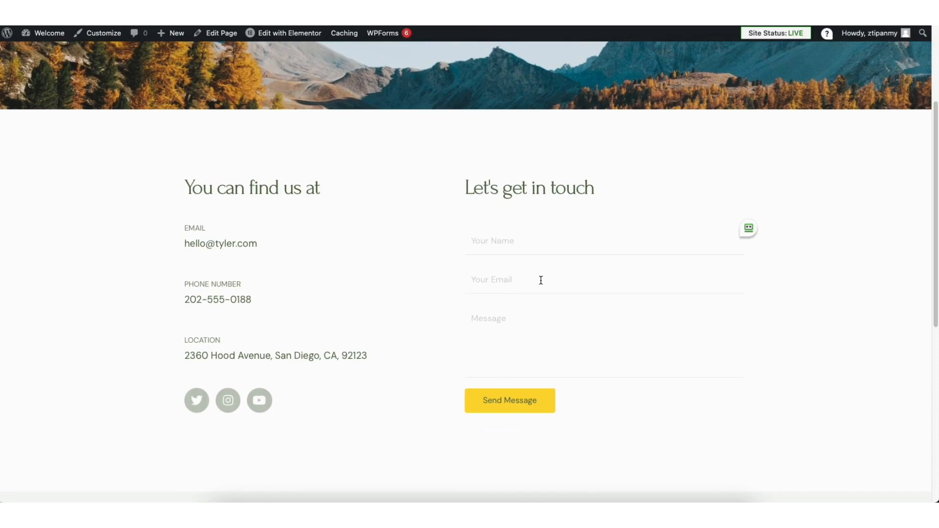
Open the site's Contact Form in the WPForms editor and add a Single Line Text field between the name and email fields.
mouse_move(47, 37)
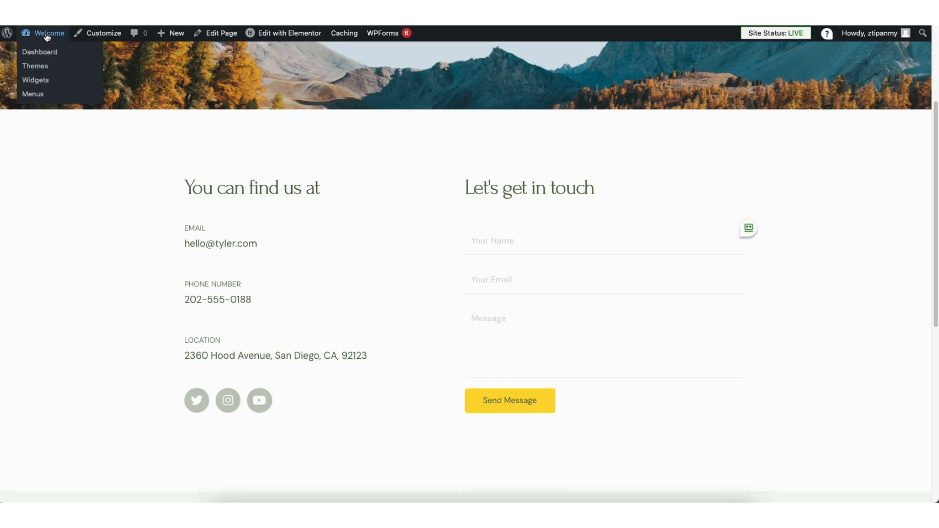
left_click(52, 59)
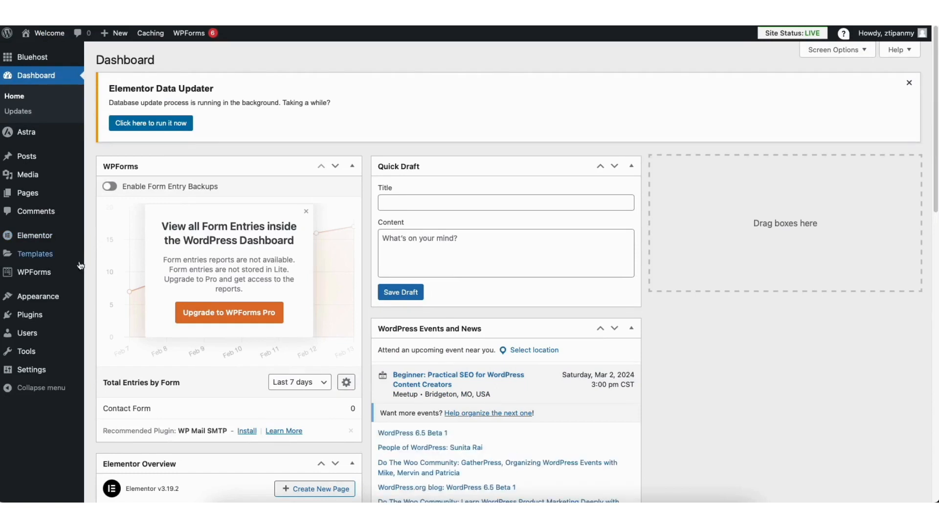
left_click(23, 273)
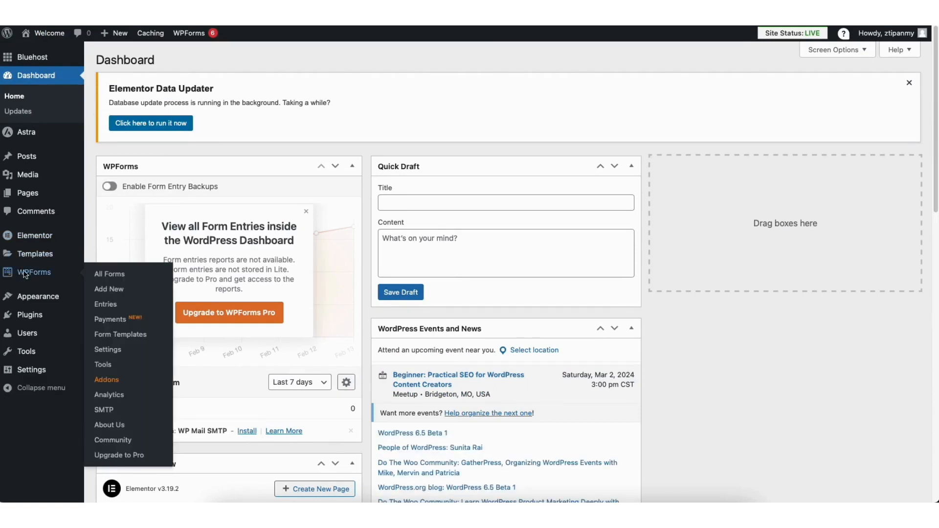
mouse_move(130, 355)
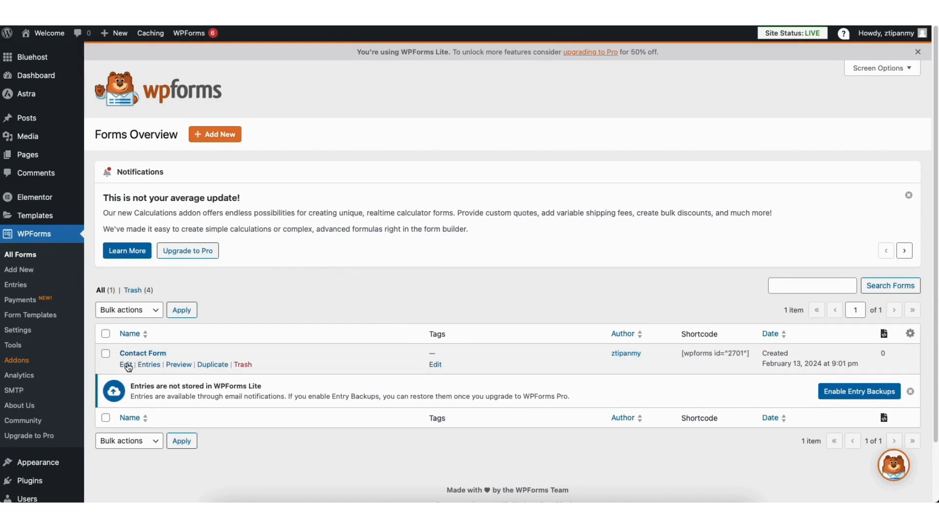
left_click(126, 365)
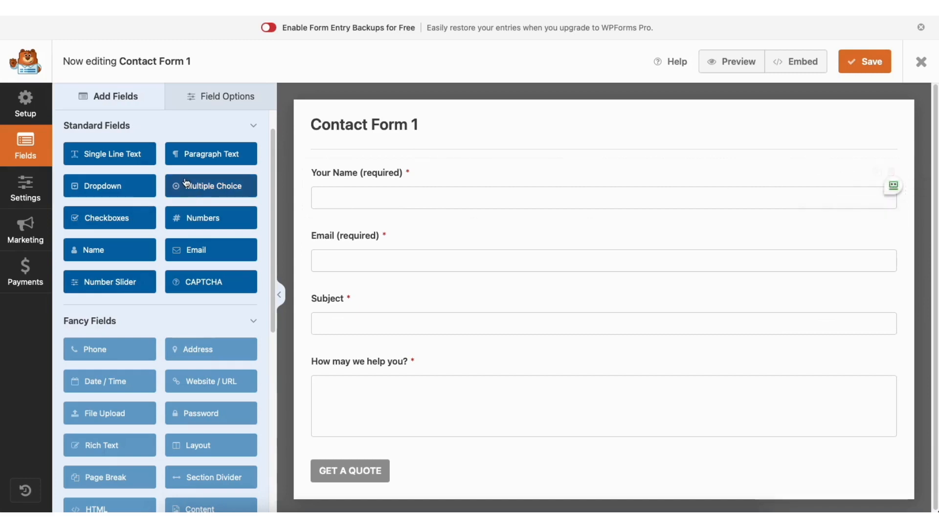
mouse_move(348, 171)
left_mouse_down()
mouse_move(347, 242)
mouse_move(352, 174)
left_mouse_up()
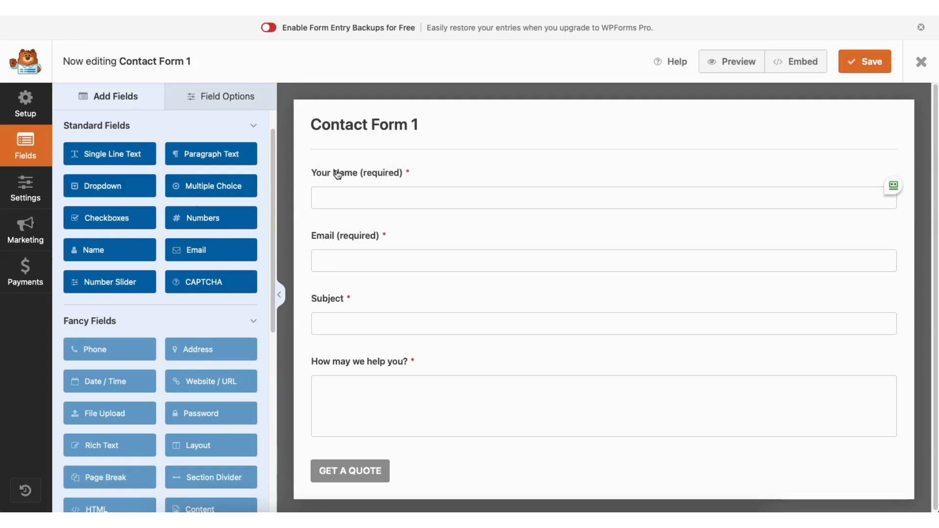
left_click_drag(123, 156, 366, 233)
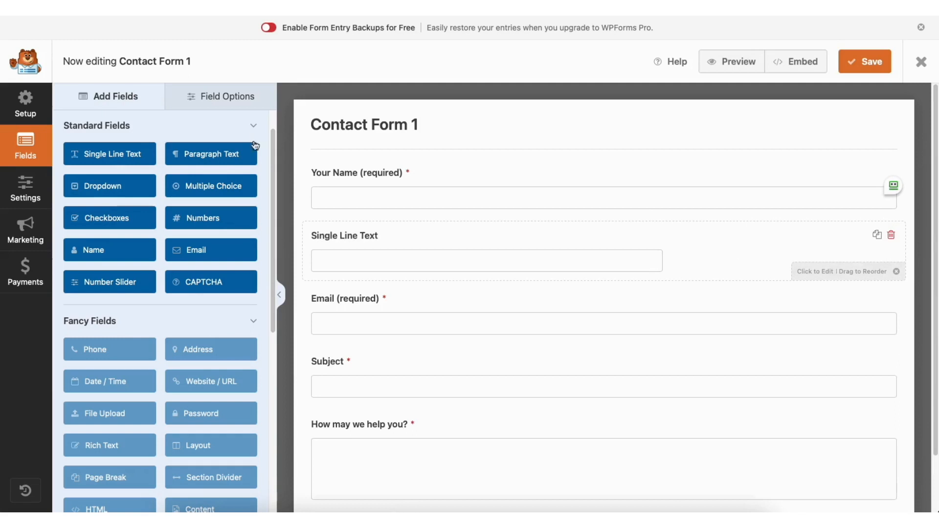
Review the Your Name field's general and advanced options, switching Required off and back on and checking the available field sizes.
left_click(218, 96)
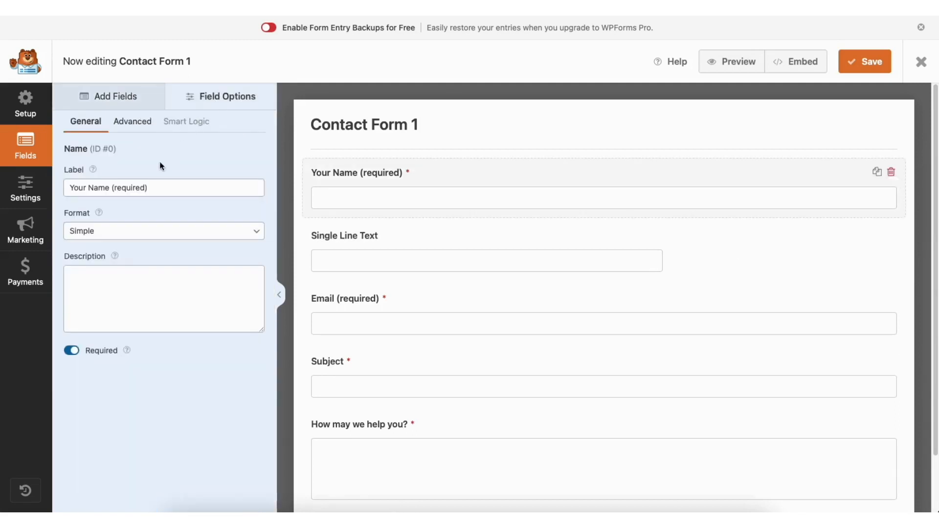
left_click(146, 186)
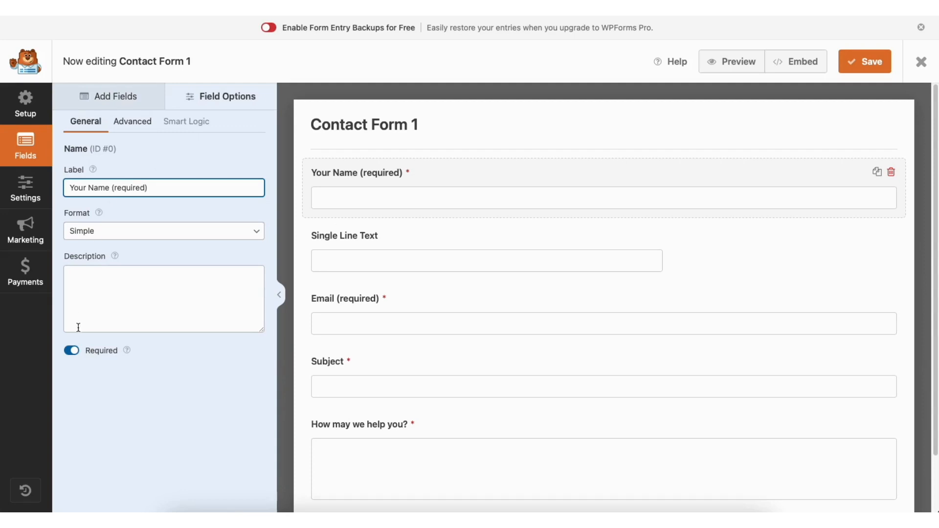
left_click(72, 351)
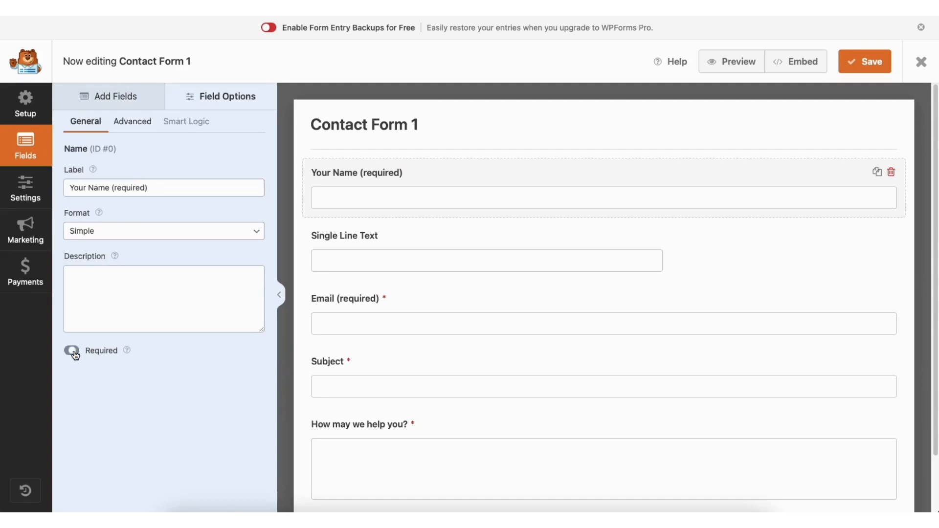
left_click(73, 352)
left_click(145, 125)
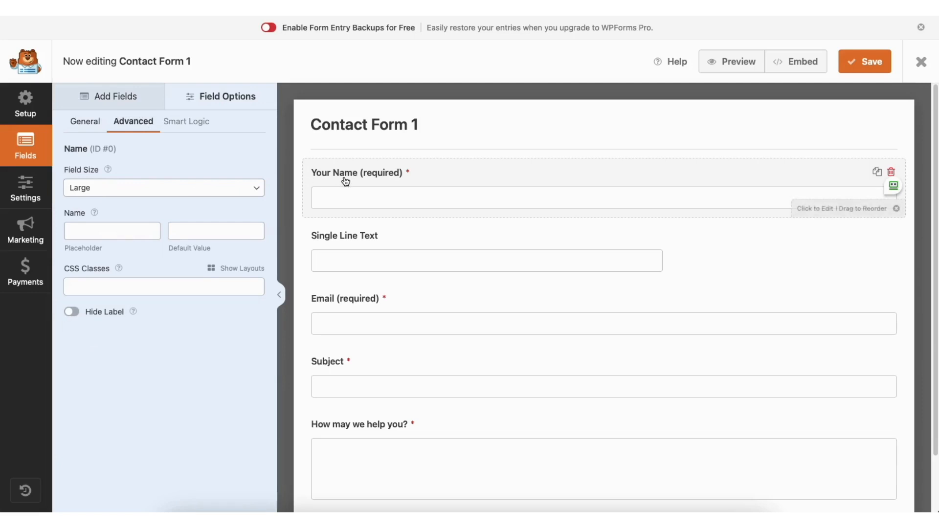
left_click(131, 190)
left_click(130, 184)
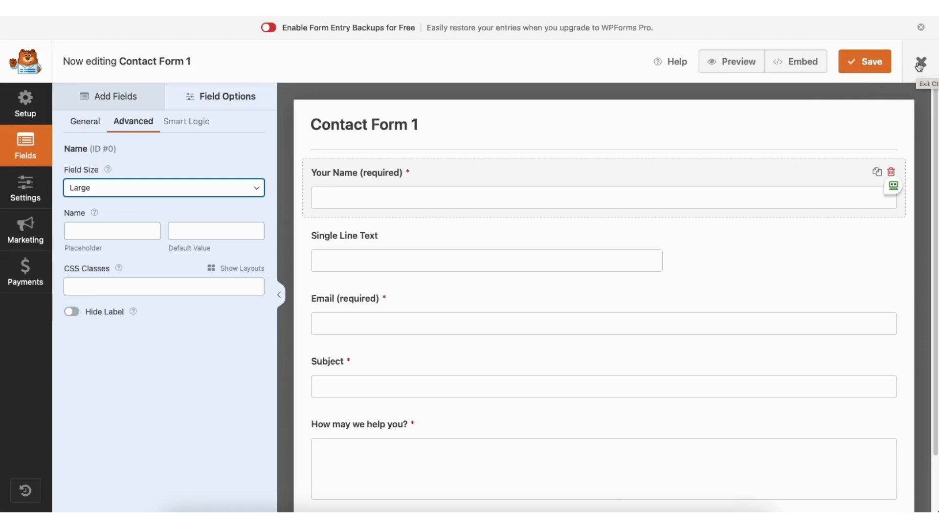
Review the contact form's General, Spam Protection and Security, Notifications and Confirmations settings.
left_click(29, 186)
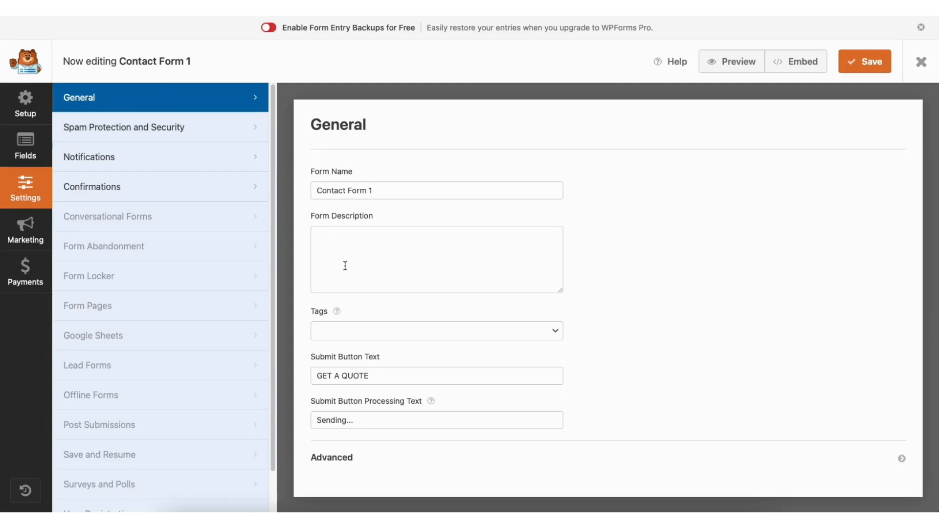
left_click(195, 130)
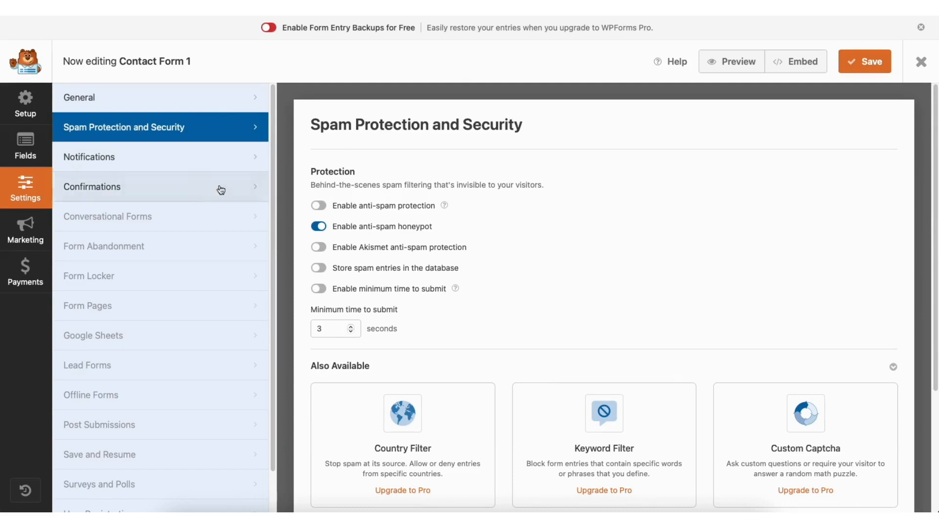
left_click(180, 161)
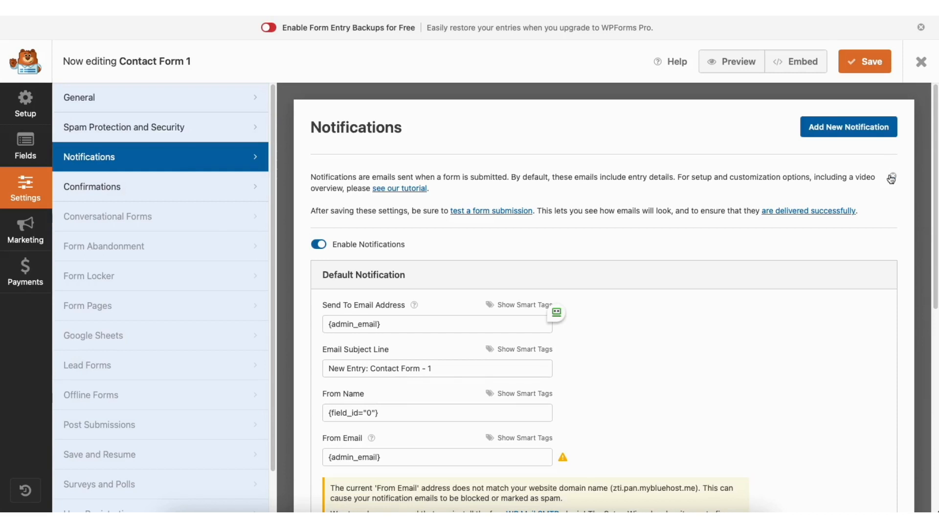
left_click_drag(933, 161, 932, 265)
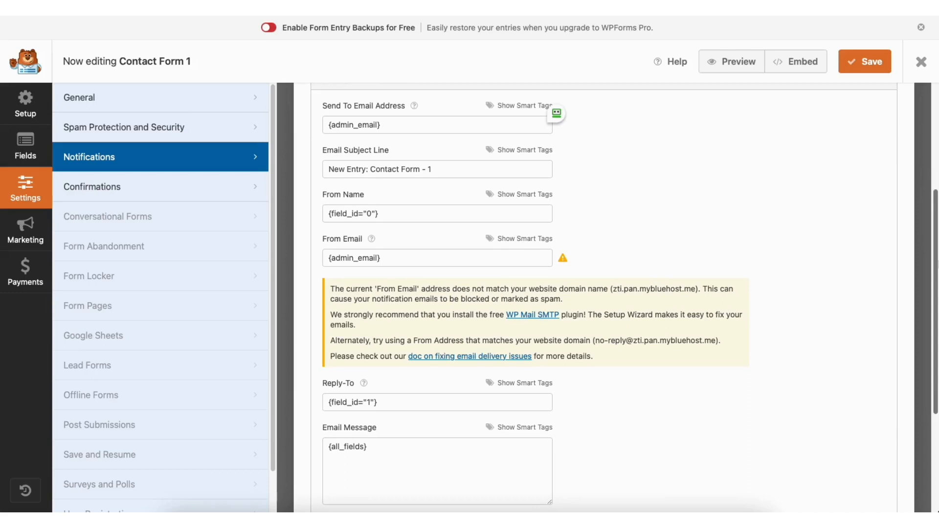
left_click(180, 186)
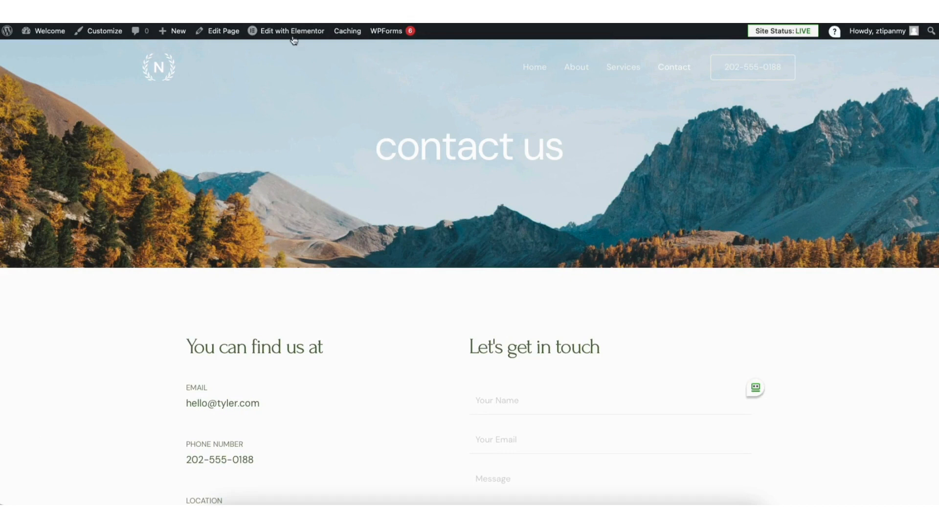
Edit the Contact page with Elementor and add a column-direction container holding a Google Maps widget below the team photos.
mouse_move(289, 33)
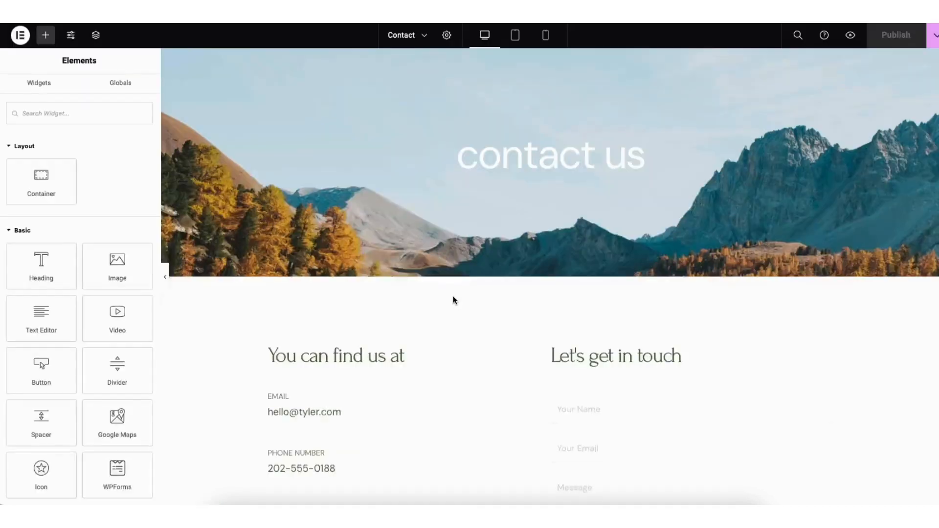
scroll(550, 276, "down", 8)
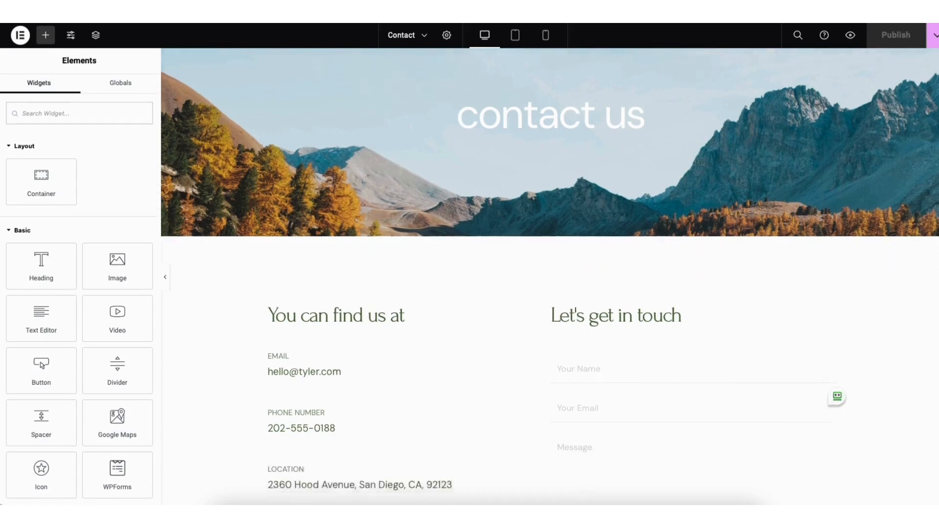
scroll(933, 293, "down", 6)
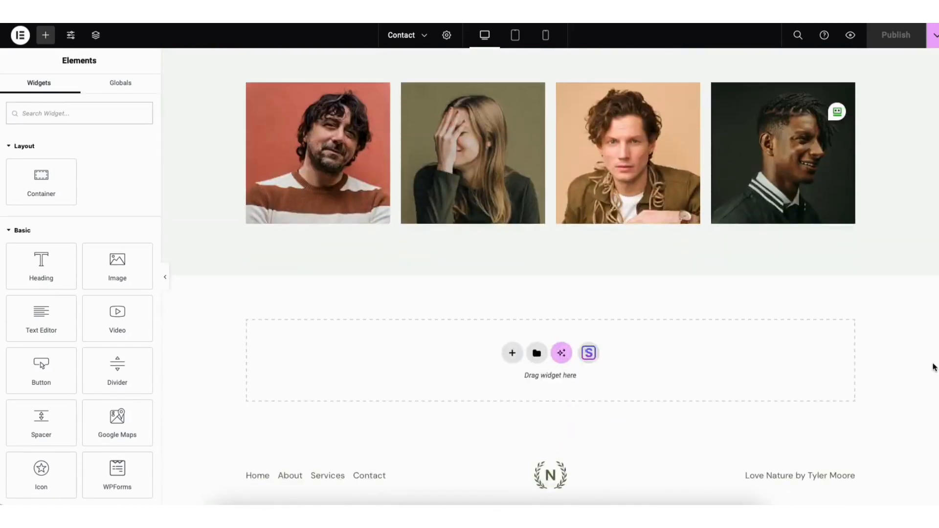
left_click(512, 352)
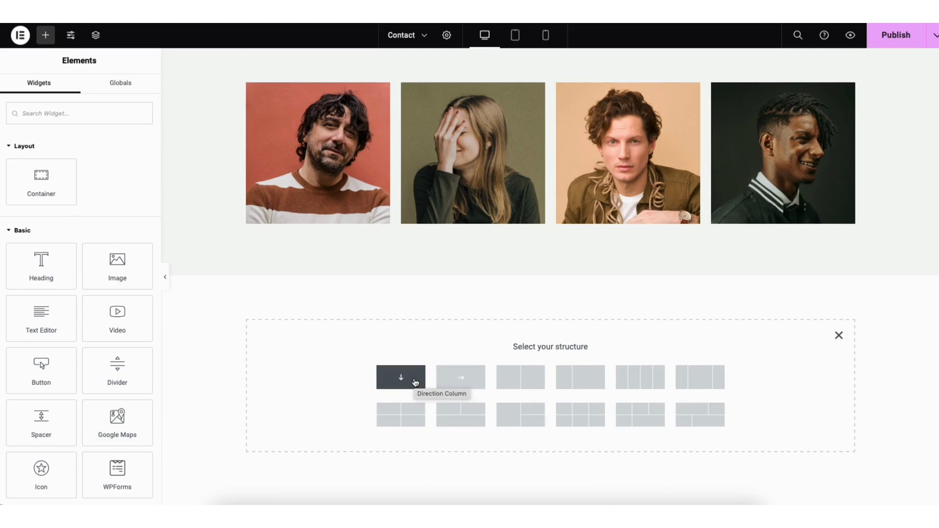
left_click(415, 382)
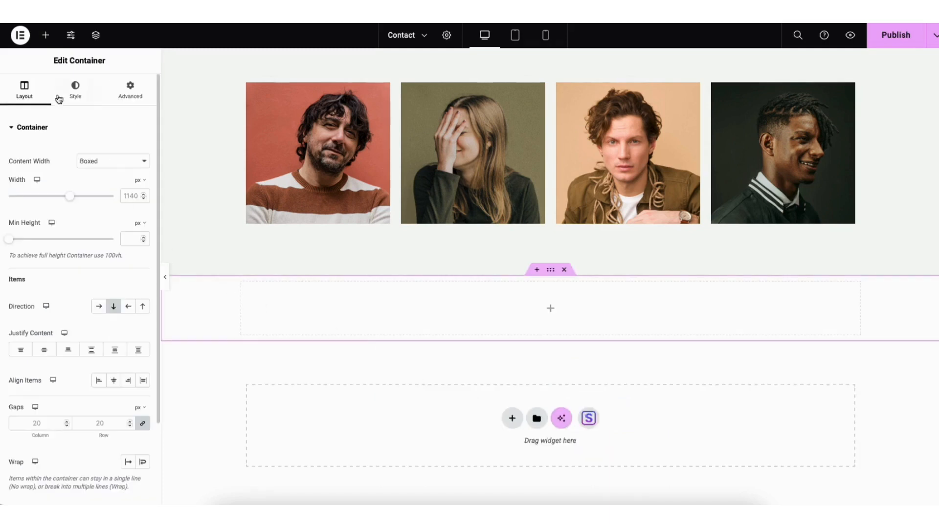
left_click(45, 35)
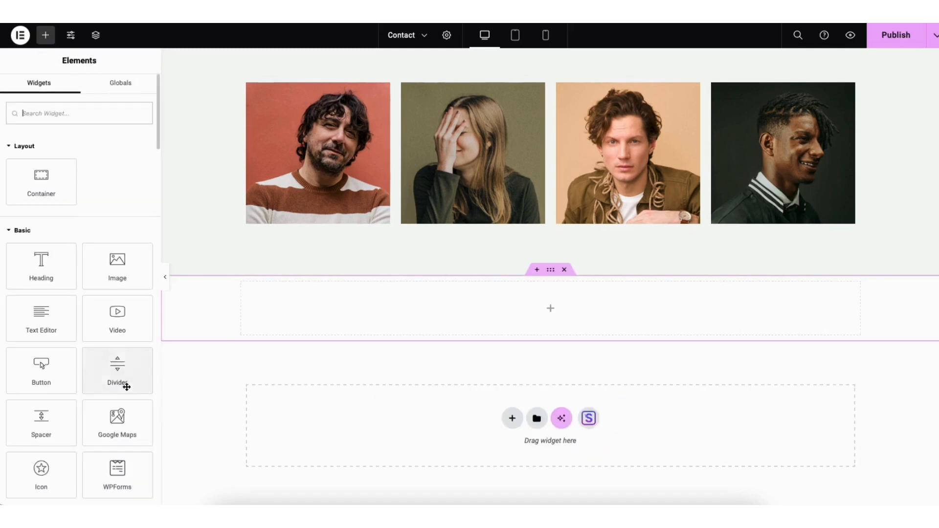
left_click_drag(106, 426, 533, 312)
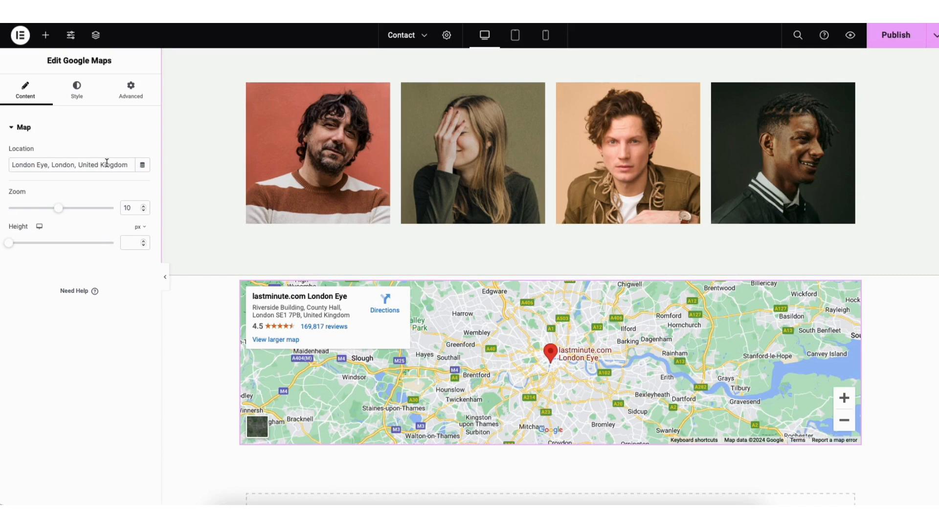
Set the map's zoom to 7 and height to 359 px, and save the Contact page as a draft.
left_click_drag(59, 208, 43, 209)
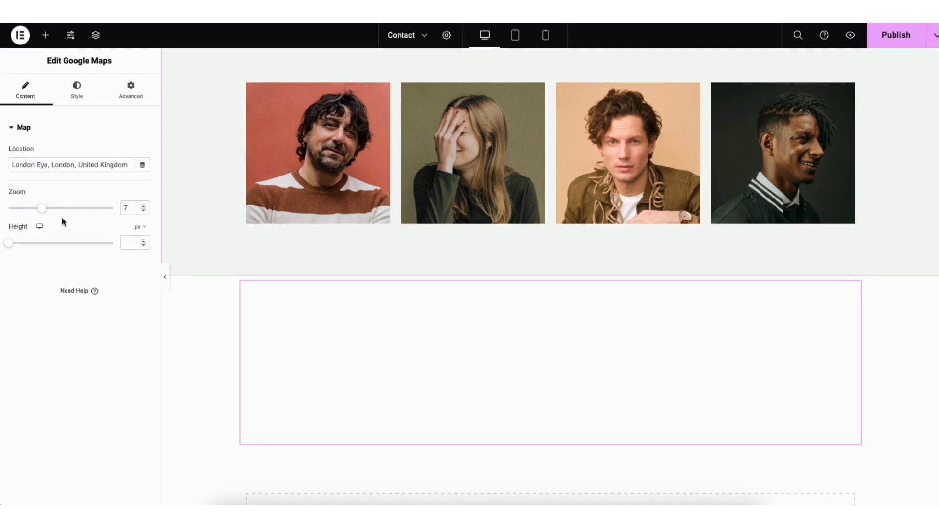
left_click_drag(11, 244, 34, 251)
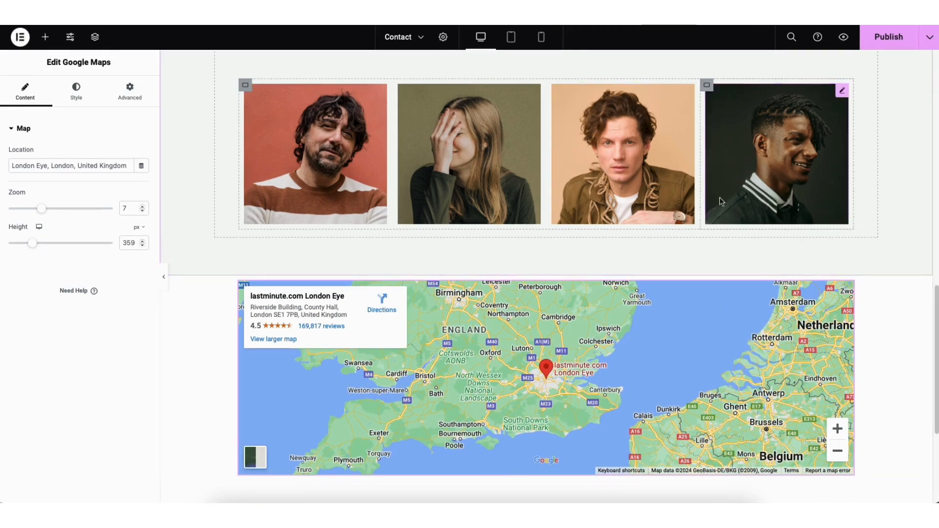
left_click(929, 38)
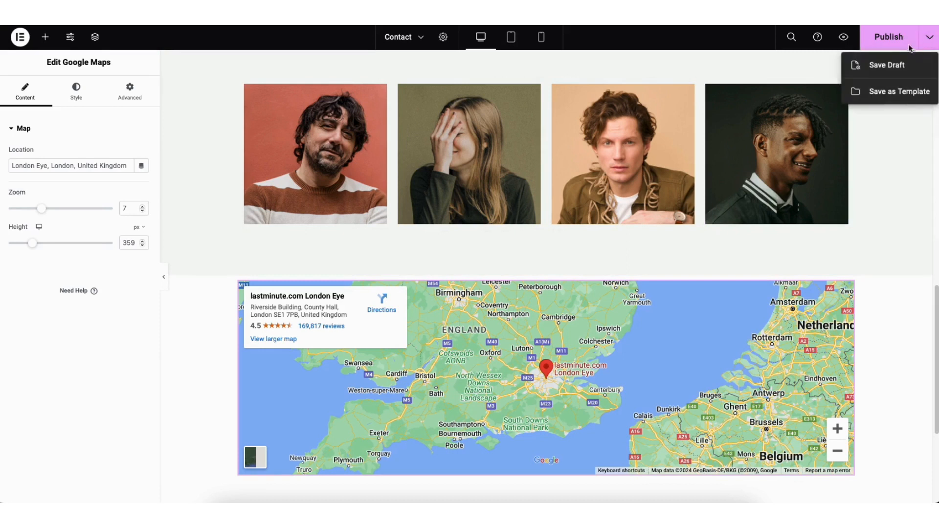
left_click(886, 65)
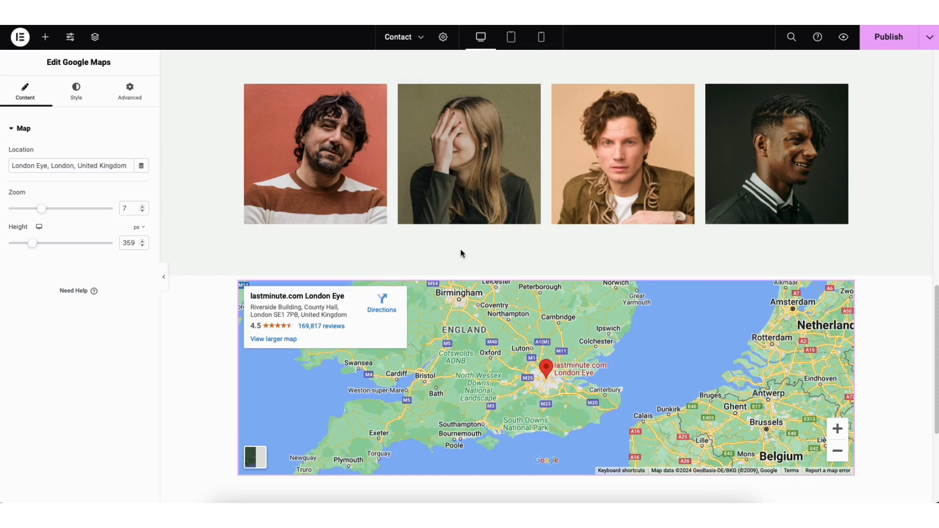
Reload the Contact page editor and open the Google Maps widget's settings.
key("ctrl+r")
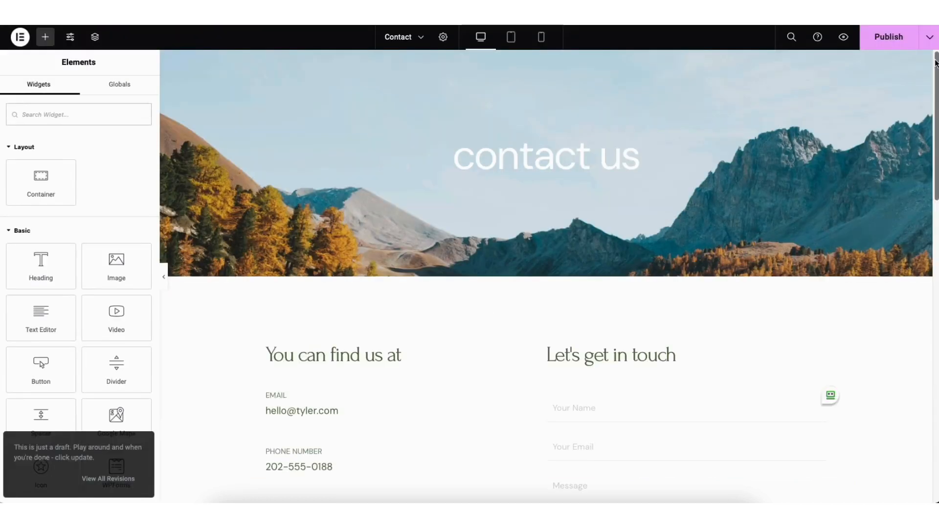
left_click_drag(936, 62, 936, 329)
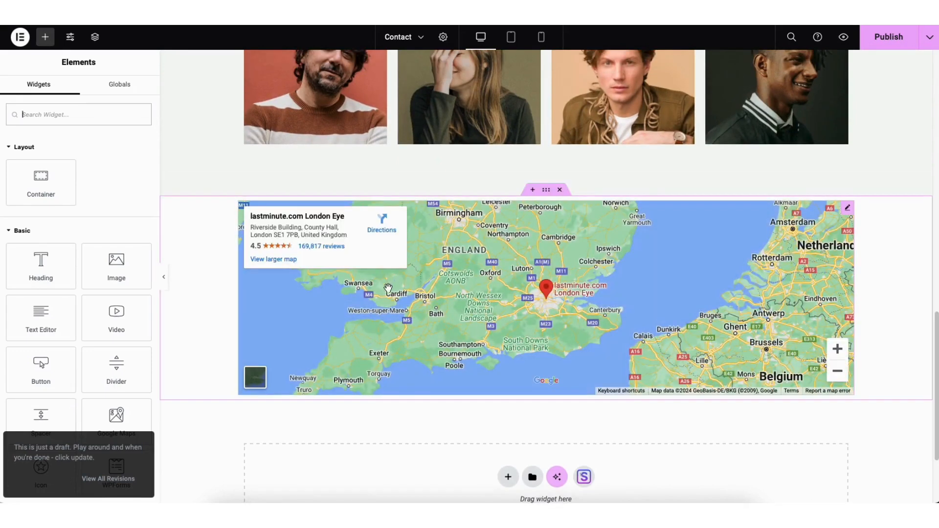
left_click(846, 209)
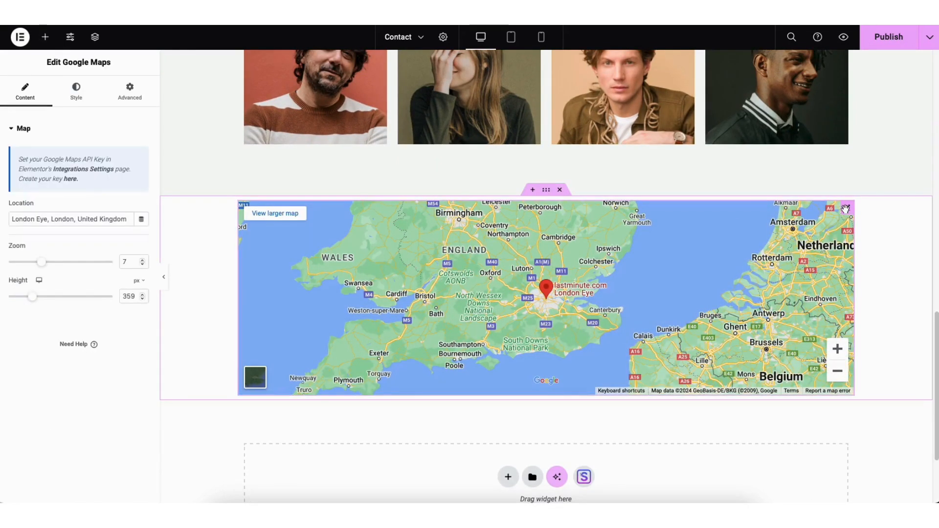
Open the Google Maps API key guide from the map widget and go to the Google Maps Platform Credentials page.
left_click(71, 181)
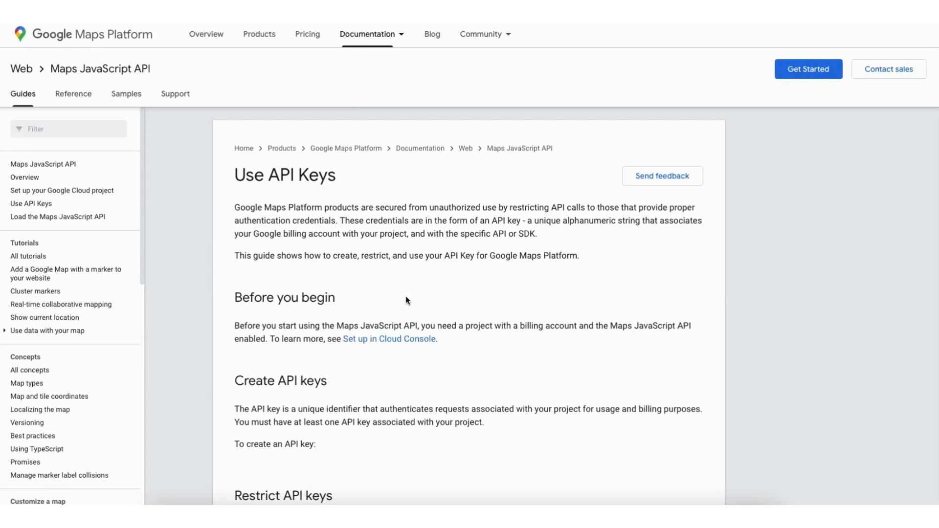
scroll(406, 296, "down", 7)
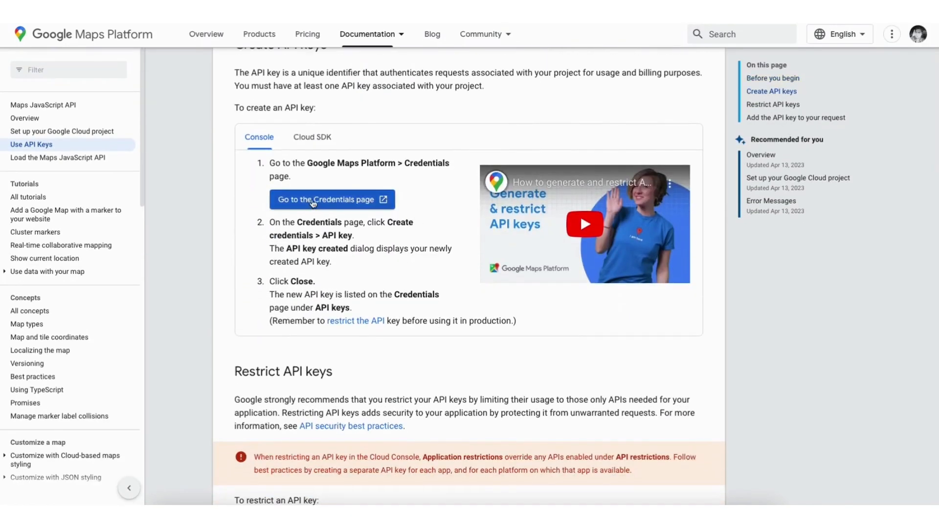
left_click(312, 202)
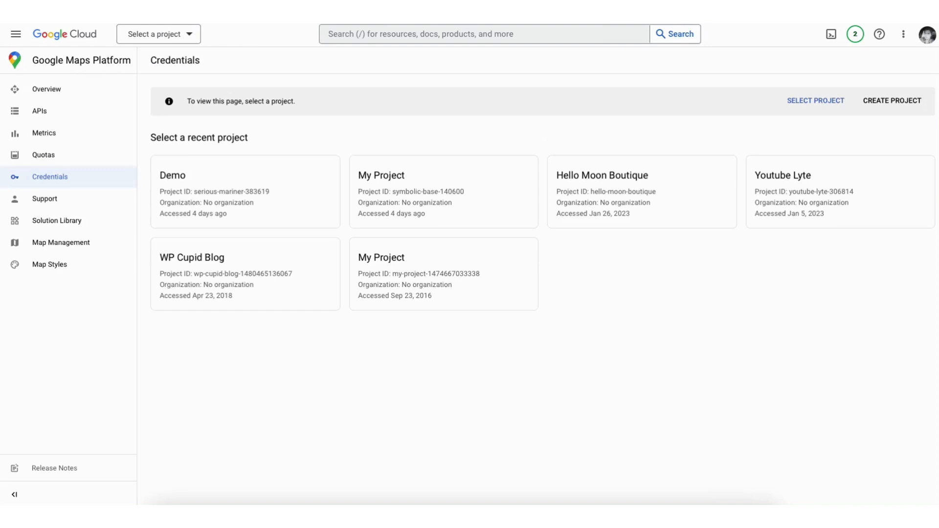
Start a new Google Cloud project and name it Demo1.
left_click(892, 100)
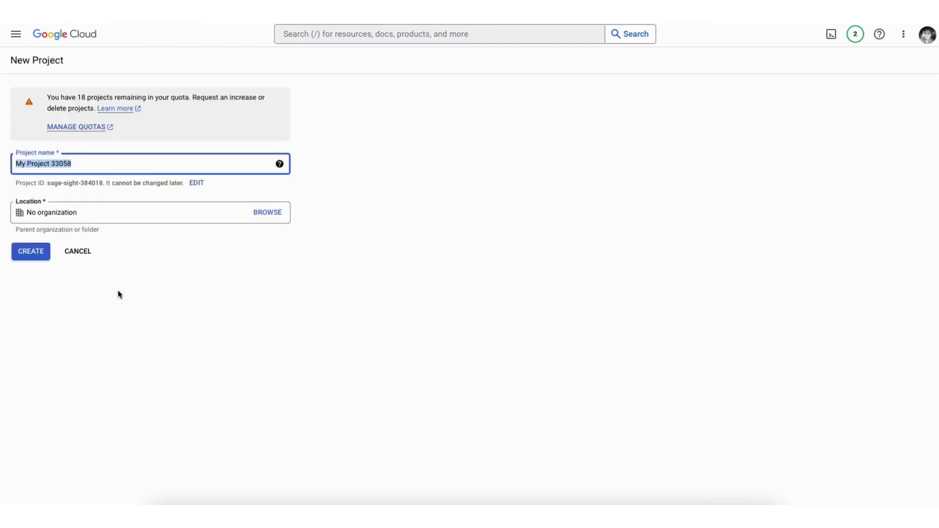
type("Demo1")
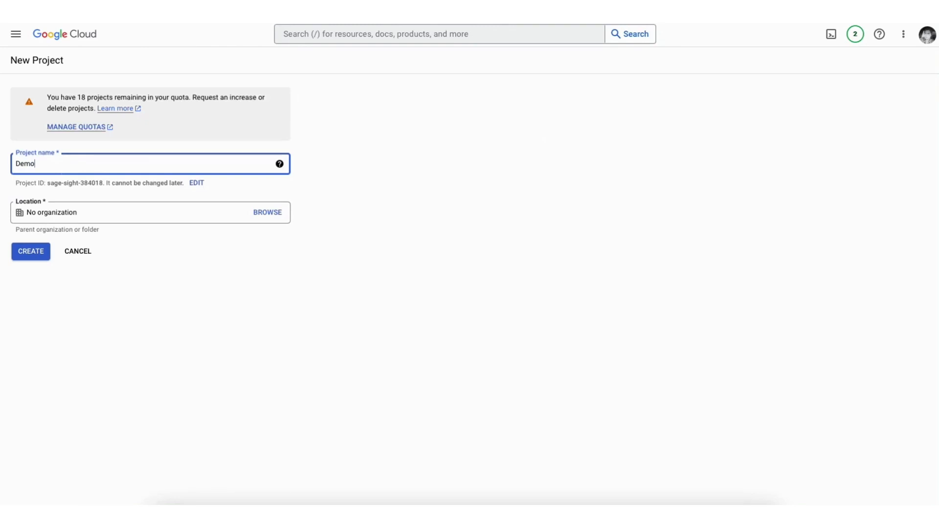
left_click(113, 214)
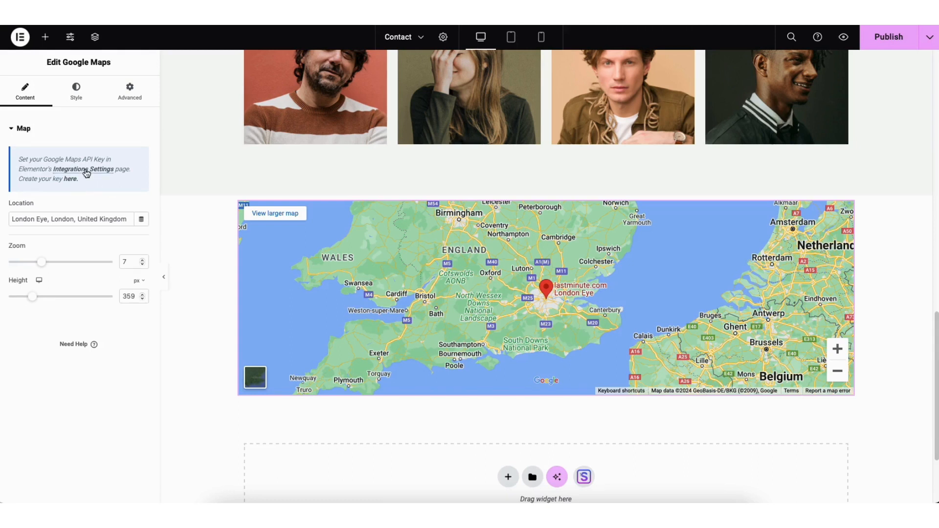
Return to the Elementor widget list and look at the saving options for the Contact page.
left_click(85, 170)
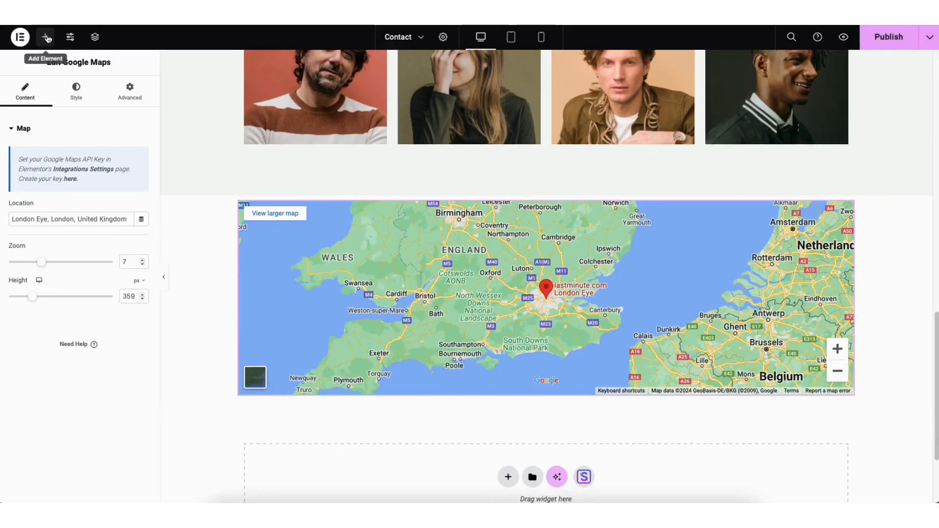
left_click(46, 37)
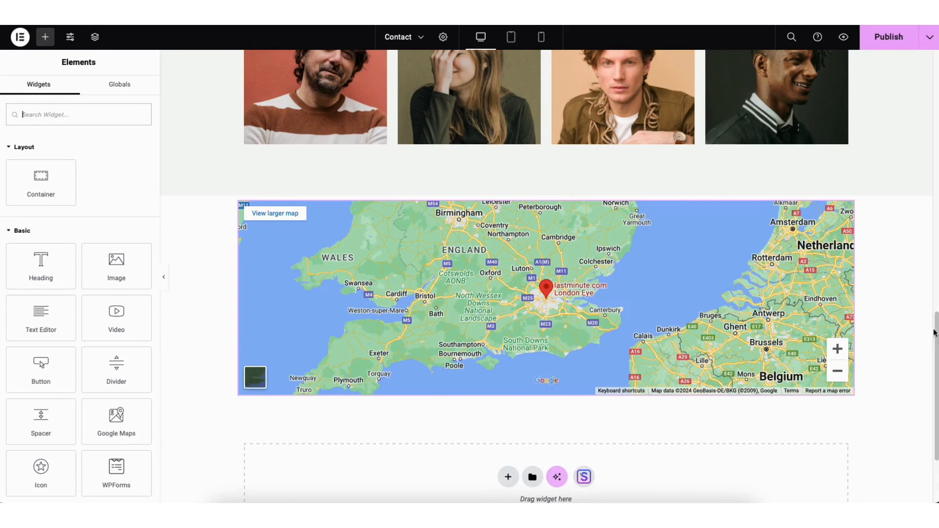
left_click_drag(936, 336, 931, 75)
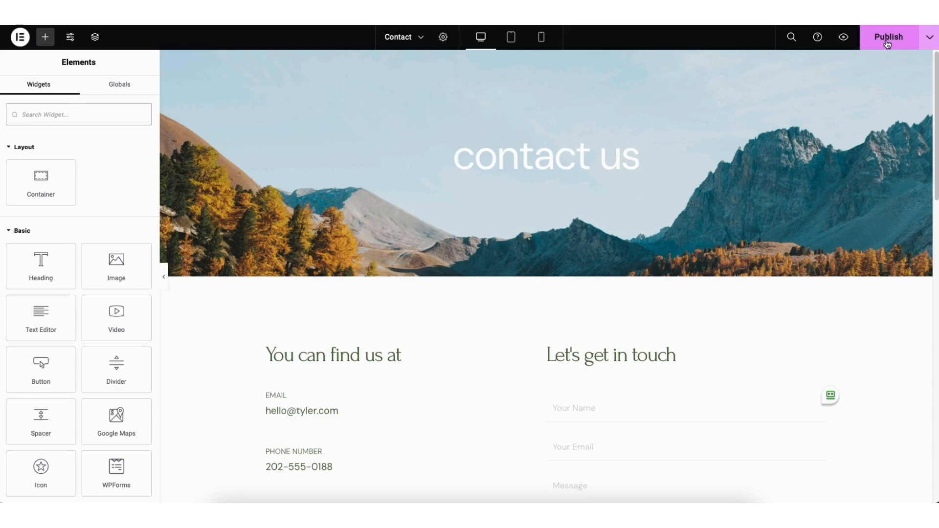
left_click(928, 39)
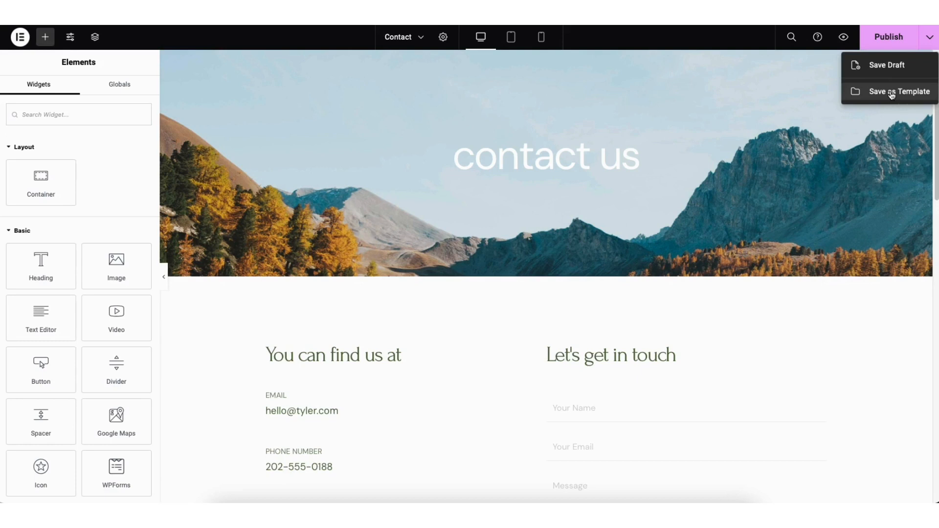
left_click(861, 118)
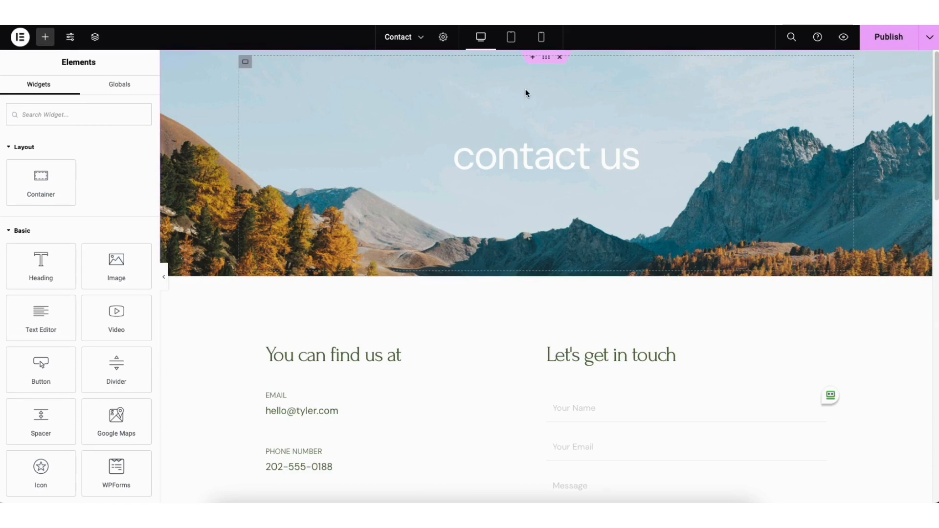
Preview the Contact page in the tablet and mobile layouts and return to the desktop view.
left_click(511, 37)
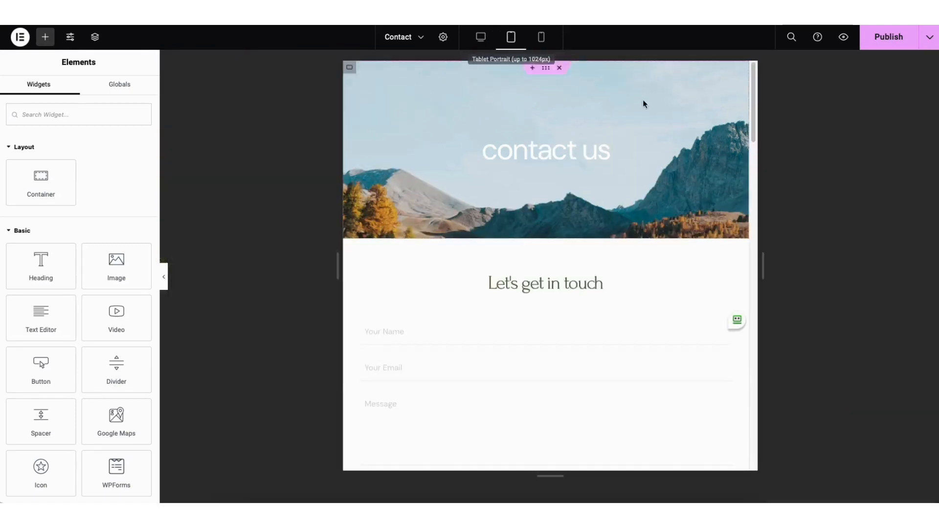
left_click_drag(755, 106, 679, 32)
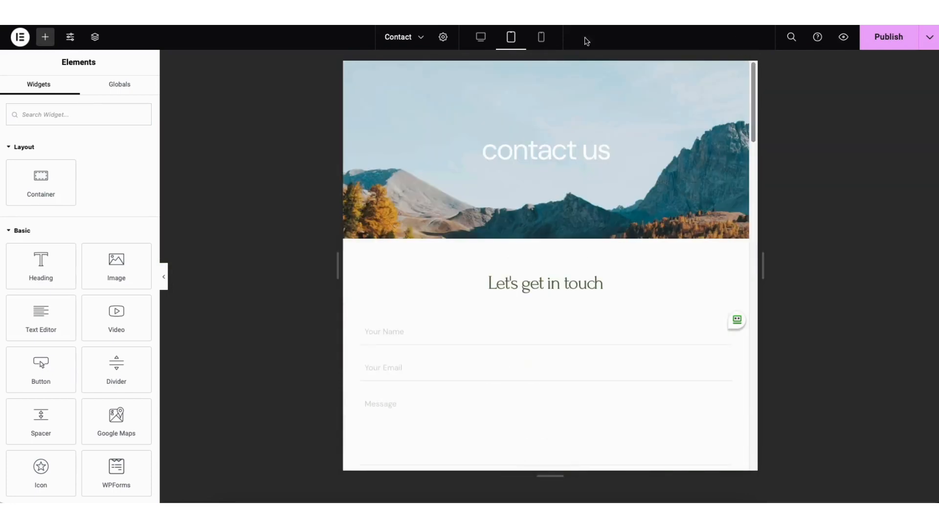
left_click(541, 37)
left_click_drag(643, 86, 631, 36)
left_click(481, 38)
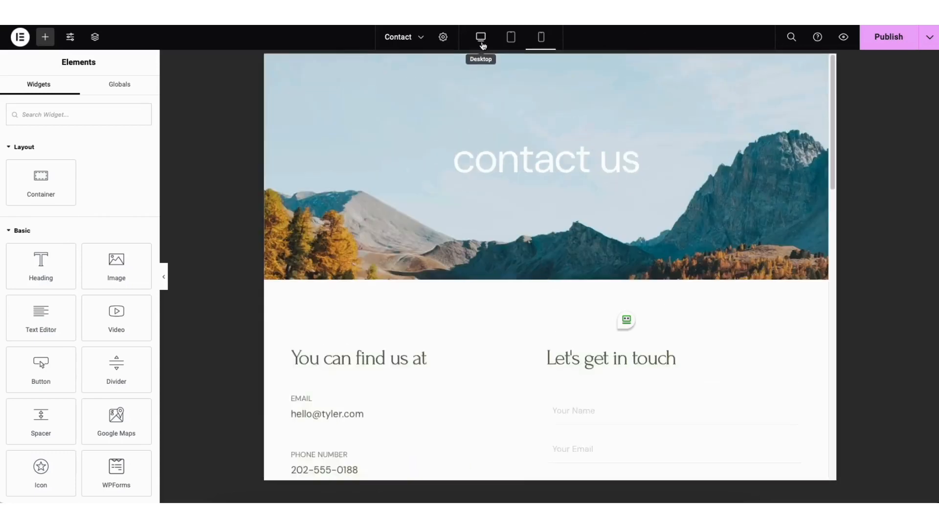
Look over Elementor's Site Settings and the Contact page's action history and revisions.
left_click(71, 38)
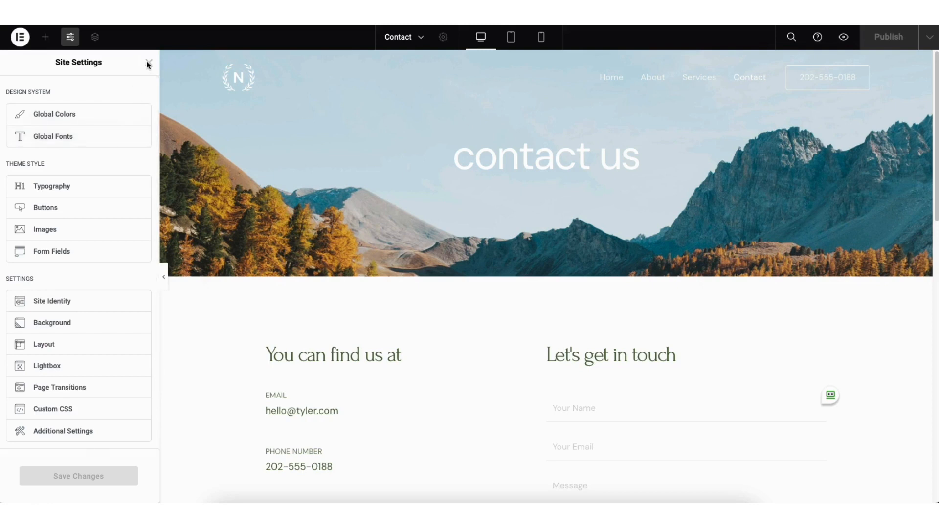
left_click(181, 92)
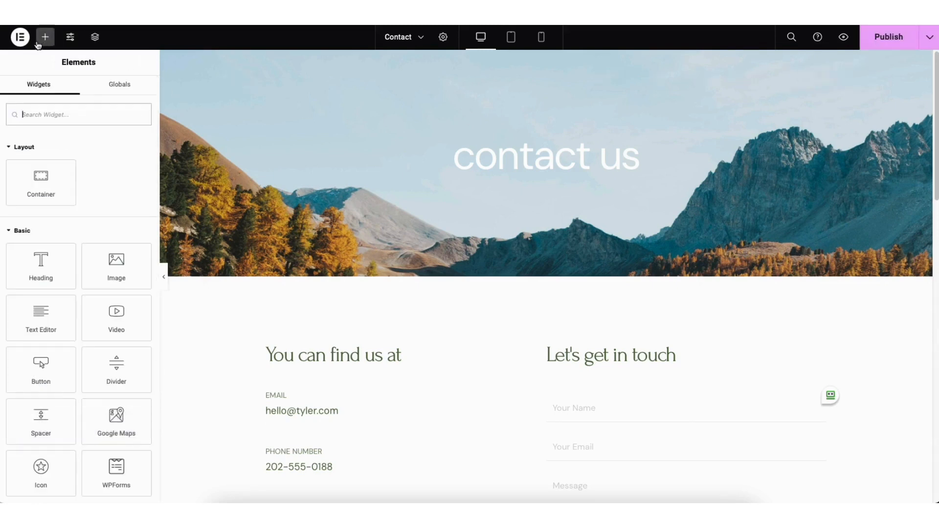
left_click(20, 37)
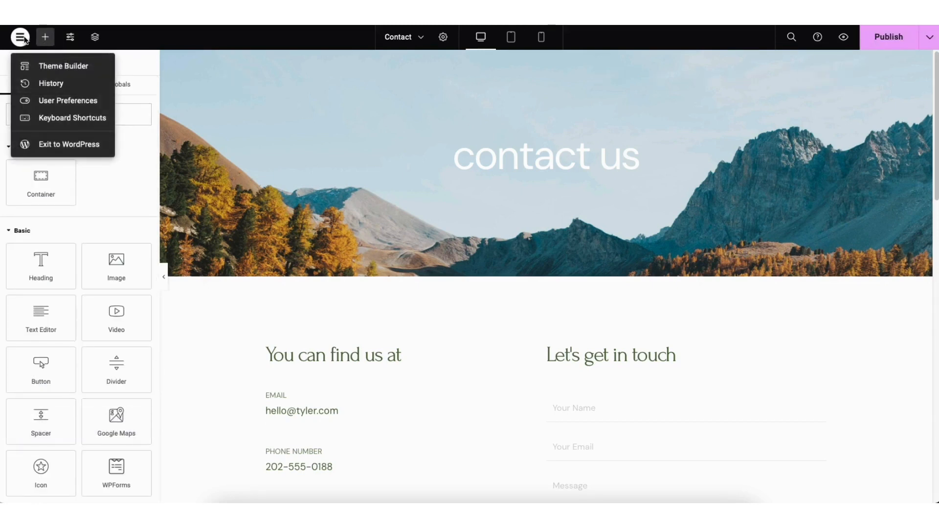
left_click(61, 83)
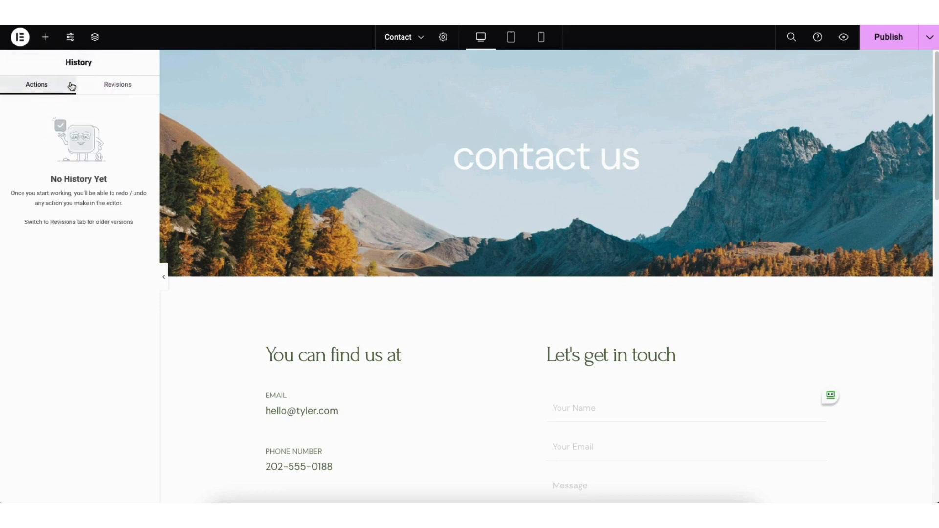
left_click(119, 87)
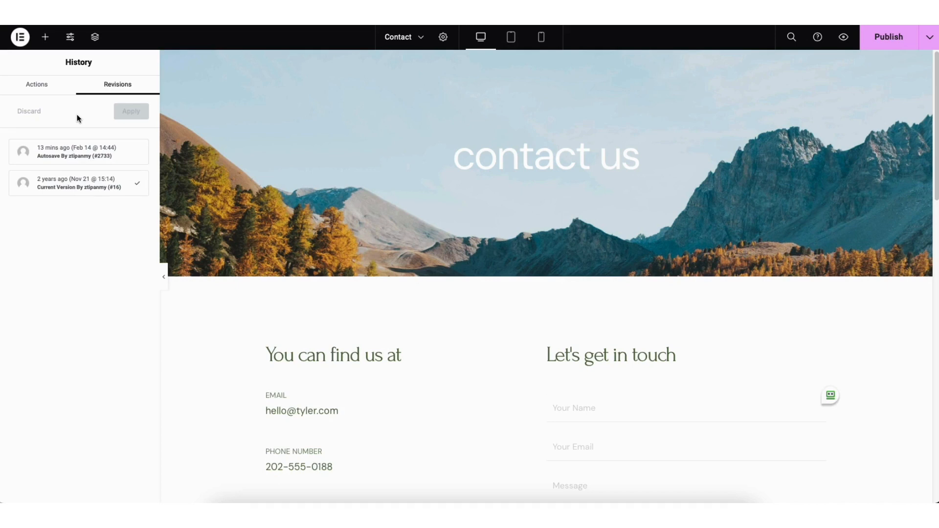
Exit Elementor to WordPress and return to the site dashboard.
left_click(21, 40)
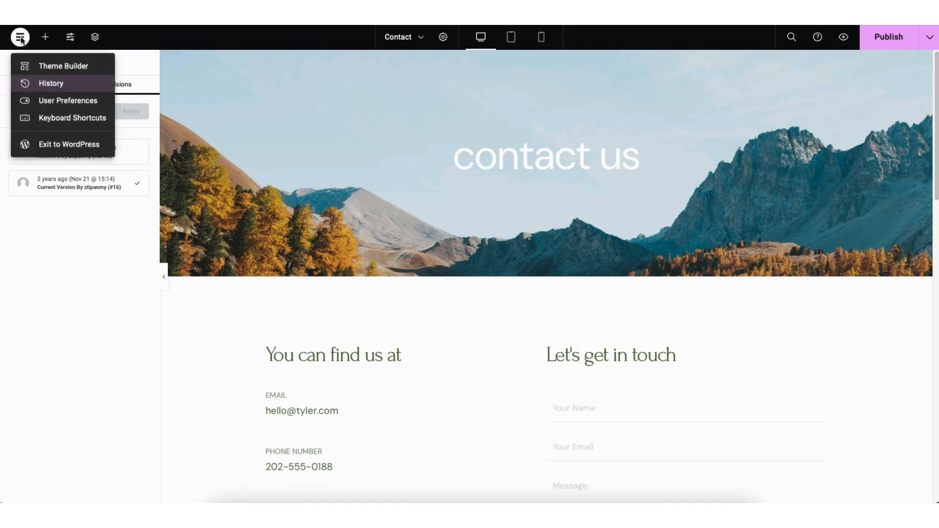
left_click(60, 145)
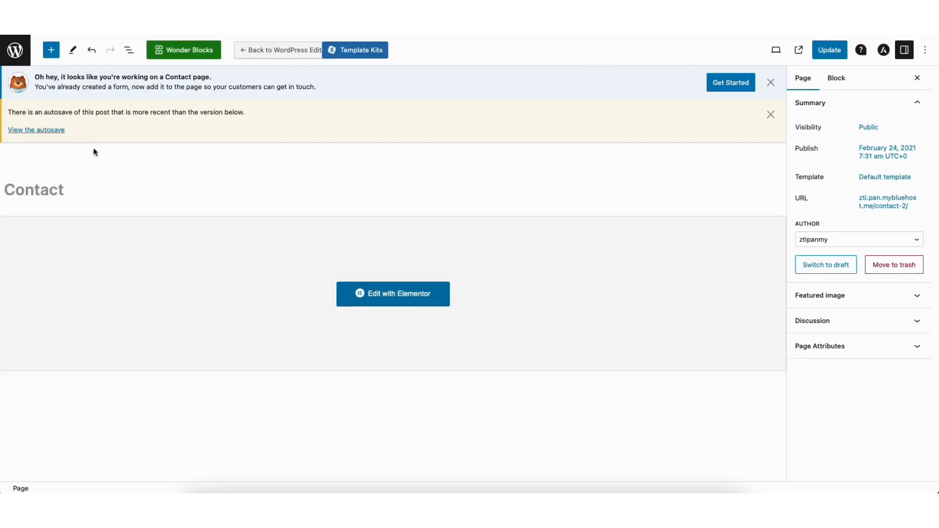
left_click(16, 51)
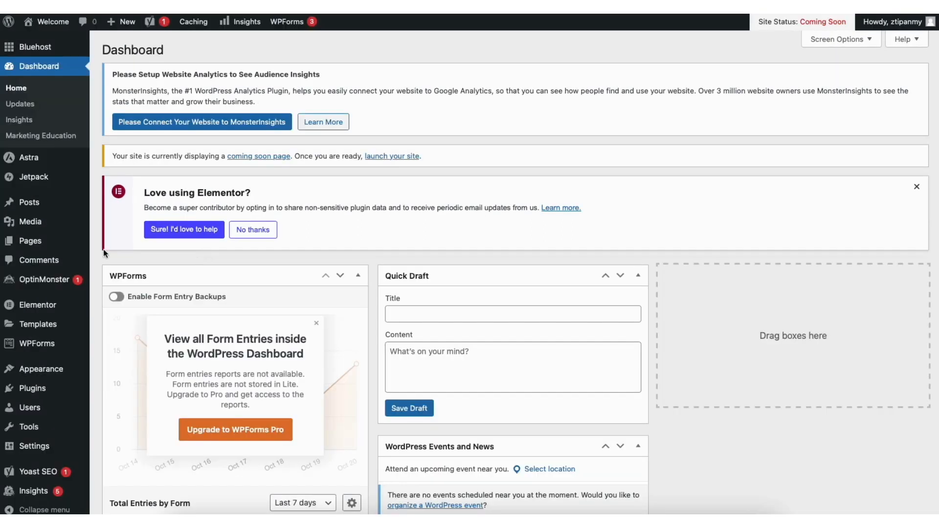
View the list of all pages and browse the images in the Media Library.
mouse_move(40, 244)
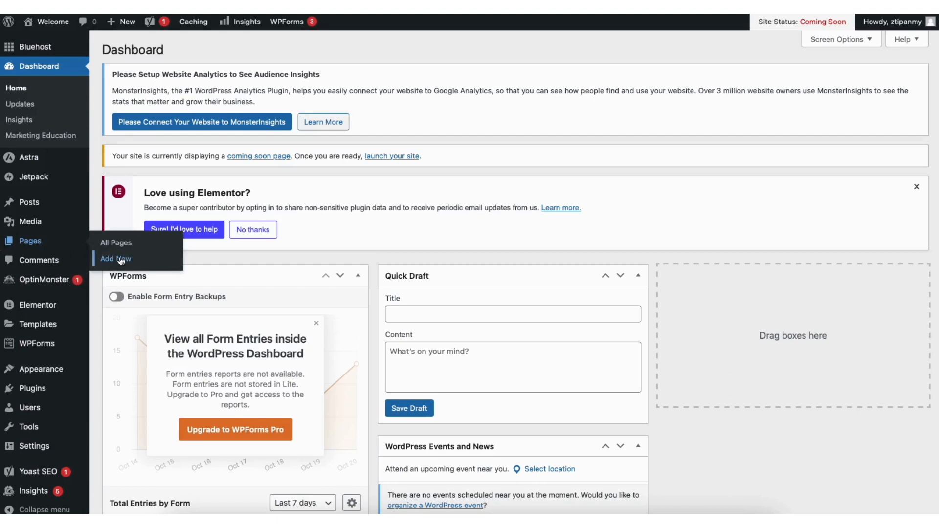
left_click(122, 241)
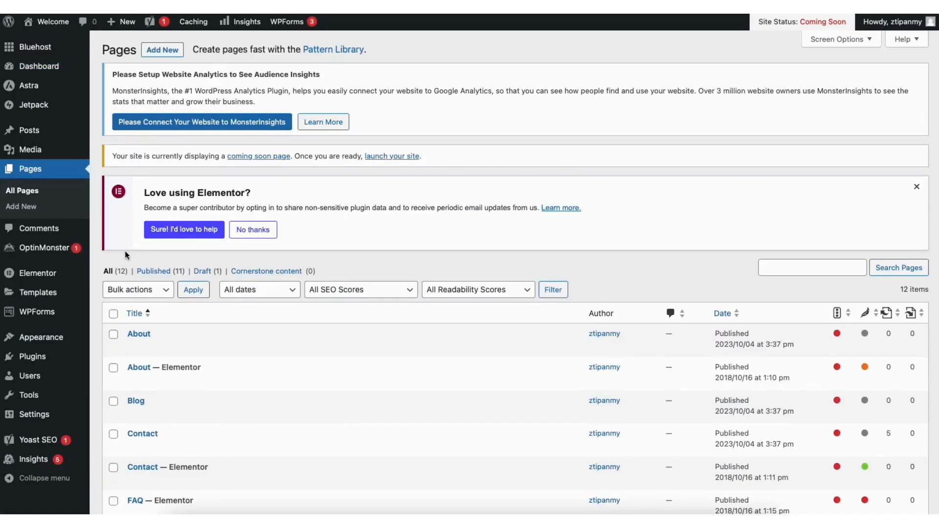
mouse_move(29, 149)
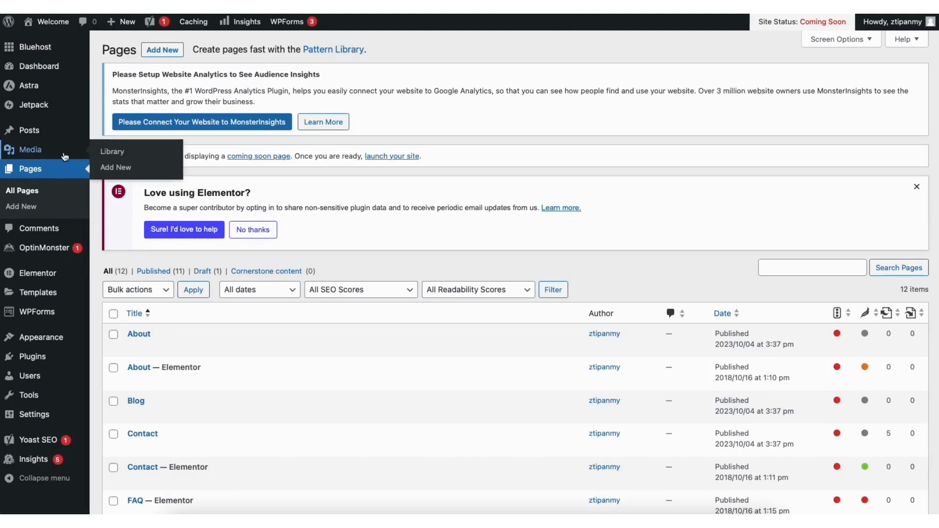
left_click(121, 155)
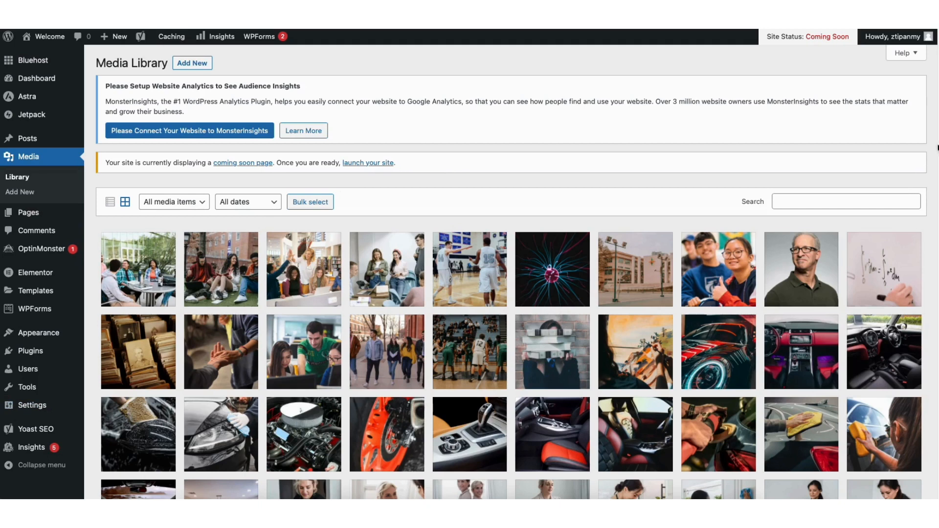
scroll(932, 151, "down", 5)
scroll(202, 74, "down", 3)
scroll(202, 74, "up", 6)
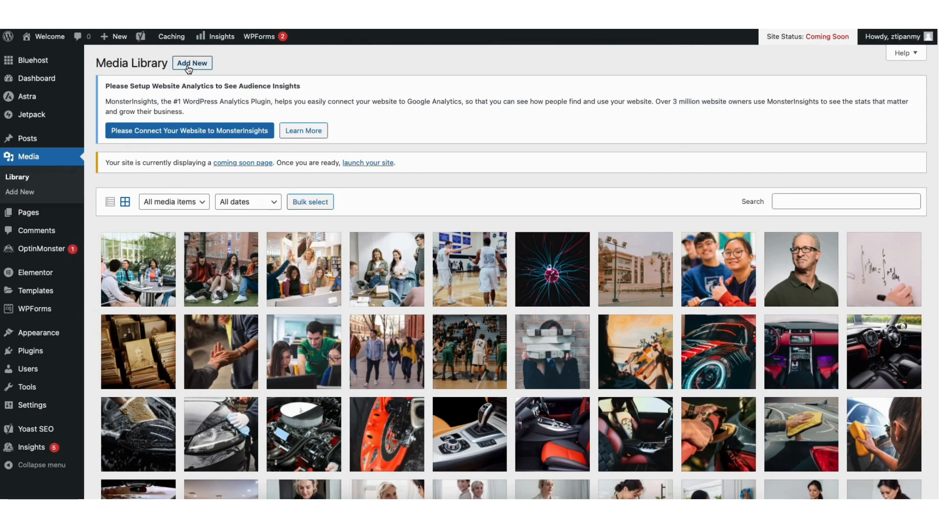
View the list of all posts and the moderation options for the site's comments.
mouse_move(51, 139)
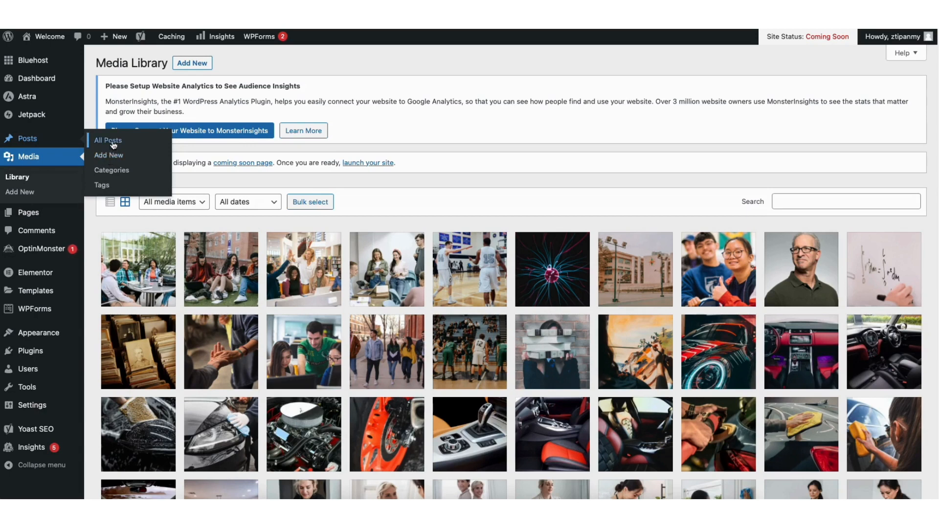
left_click(113, 145)
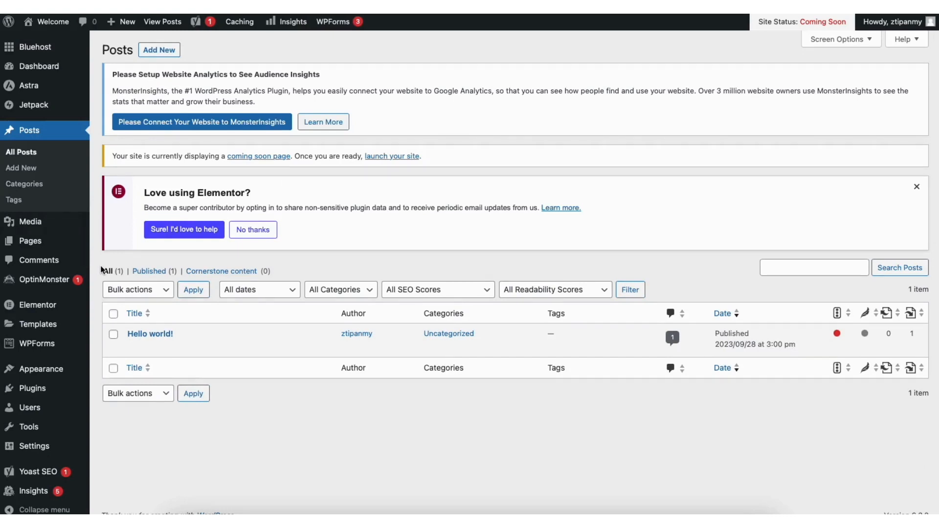
left_click(46, 258)
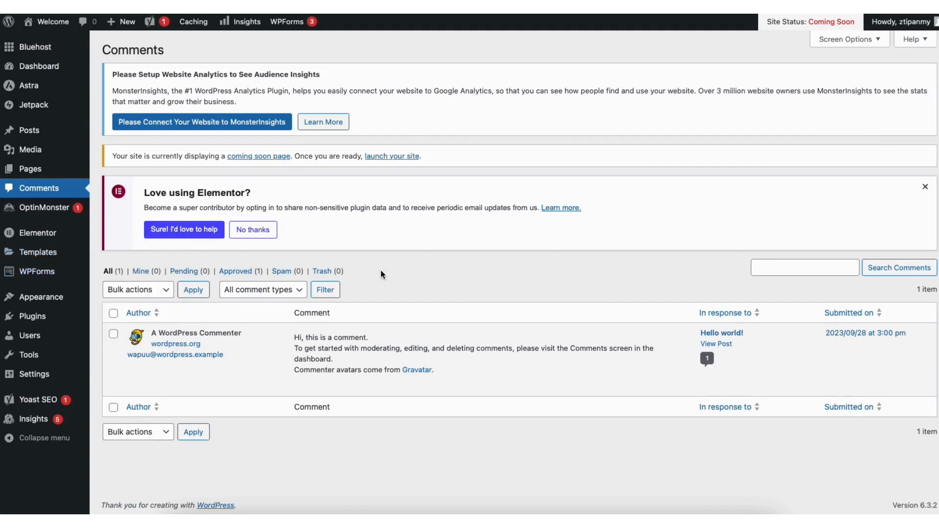
mouse_move(345, 389)
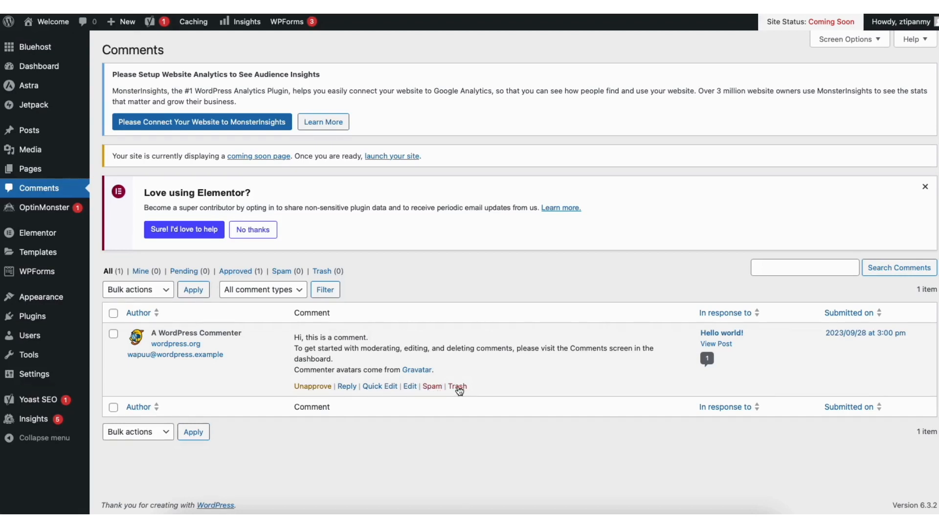
Browse the featured plugins available to add and look at the Appearance options.
mouse_move(35, 320)
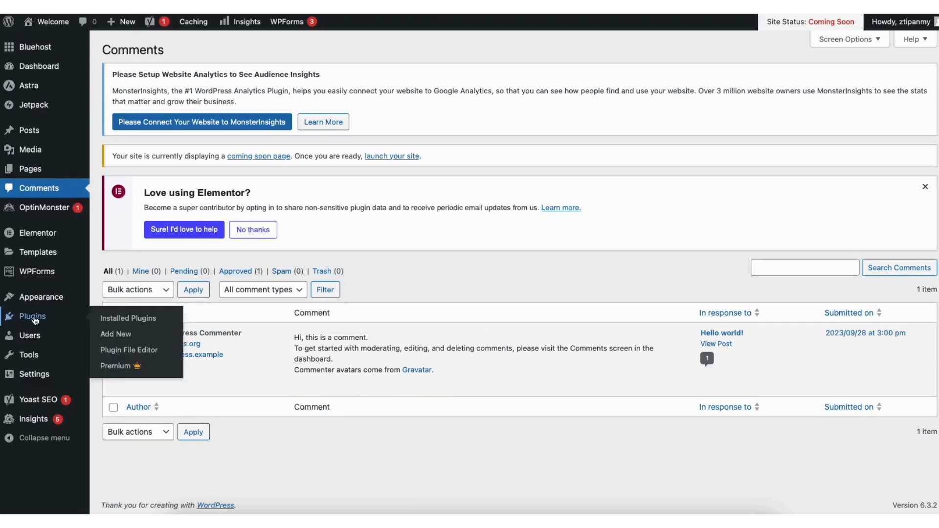
left_click(121, 332)
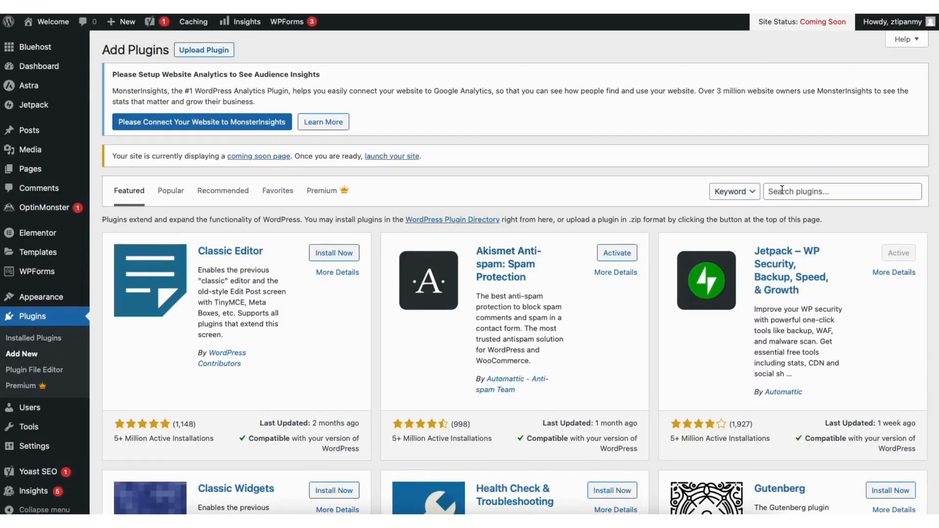
scroll(937, 142, "down", 3)
scroll(514, 273, "down", 3)
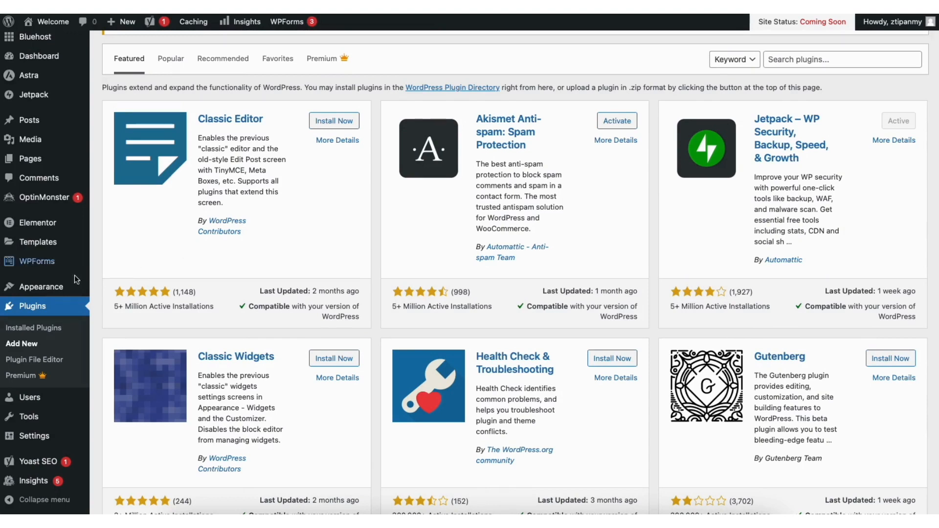
mouse_move(55, 289)
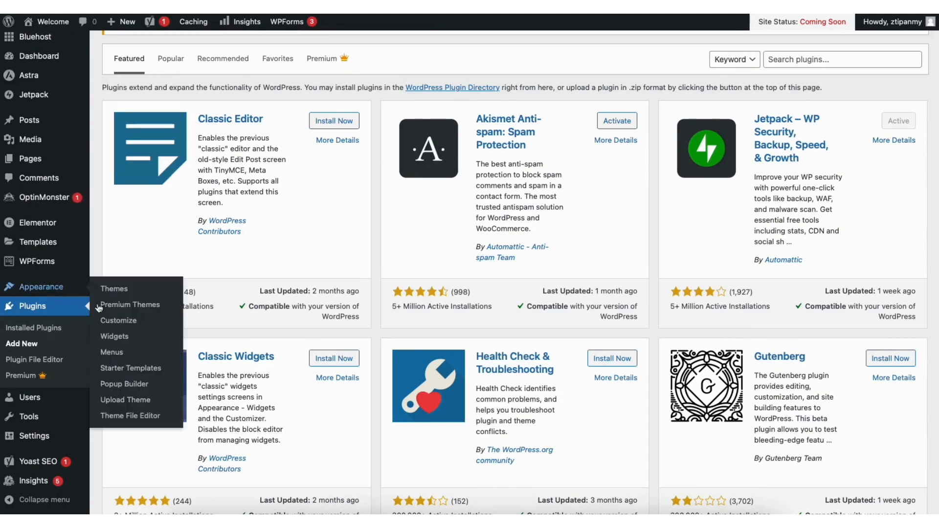
Add Sample Page to the Main Menu under Appearance and place it between Services and Contact.
left_click(113, 353)
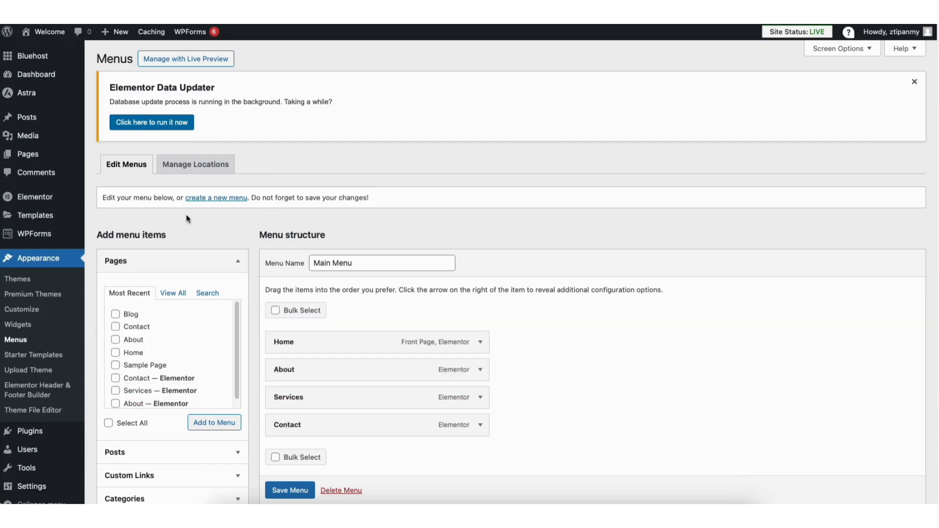
left_click(116, 365)
left_click(202, 420)
left_click_drag(289, 459, 289, 428)
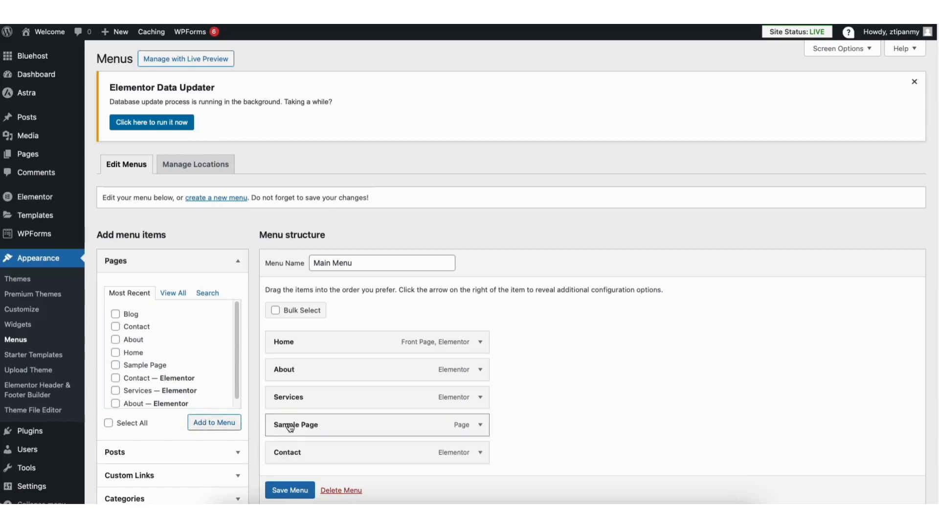
Examine the options of the Sample Page menu item and the menu's display location settings.
left_click(481, 425)
scroll(376, 343, "down", 4)
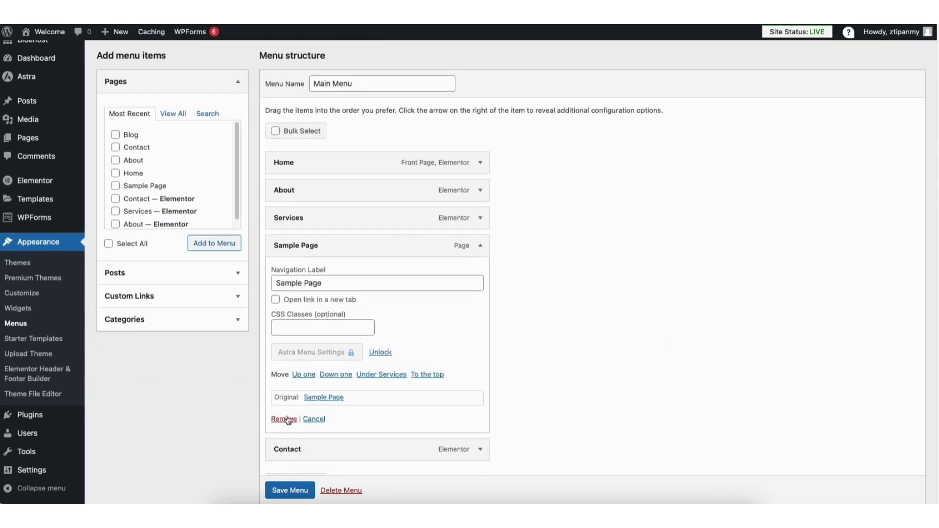
left_click(480, 246)
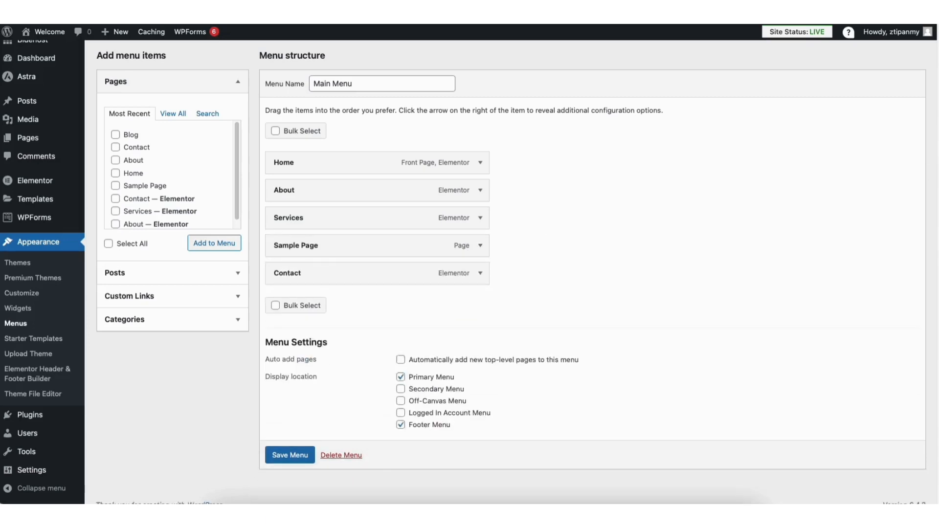
scroll(912, 122, "up", 5)
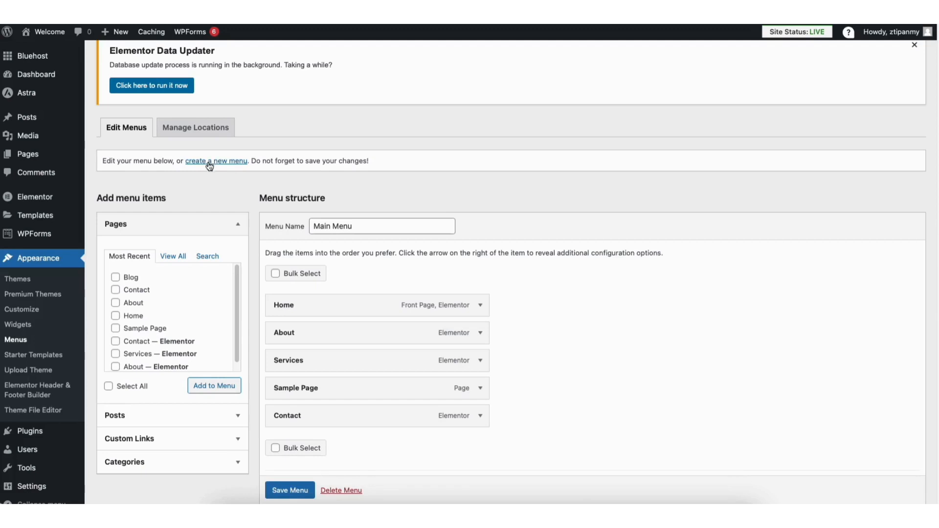
Add a second Sample Page, nest both Sample Page items under Services as sub-items, and save the menu.
left_click(116, 329)
left_click(210, 386)
left_click_drag(288, 449, 311, 391)
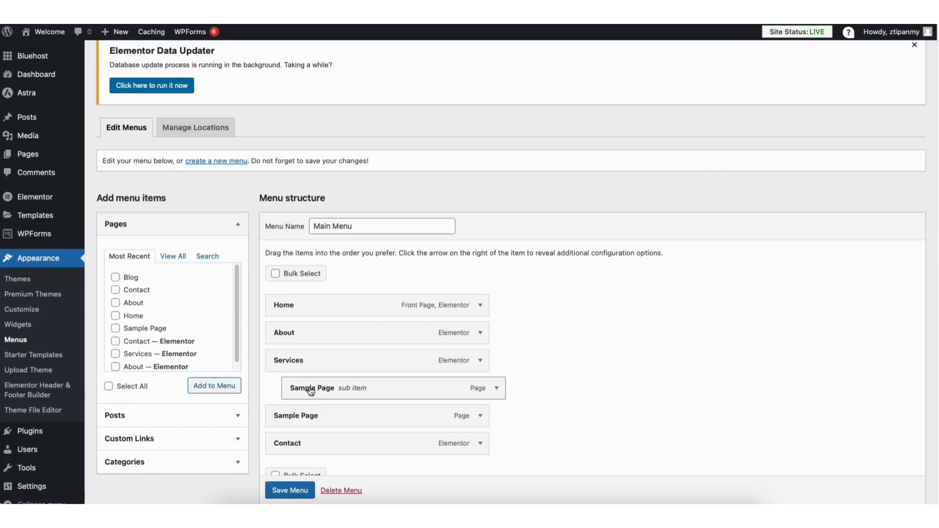
left_click_drag(300, 419, 320, 420)
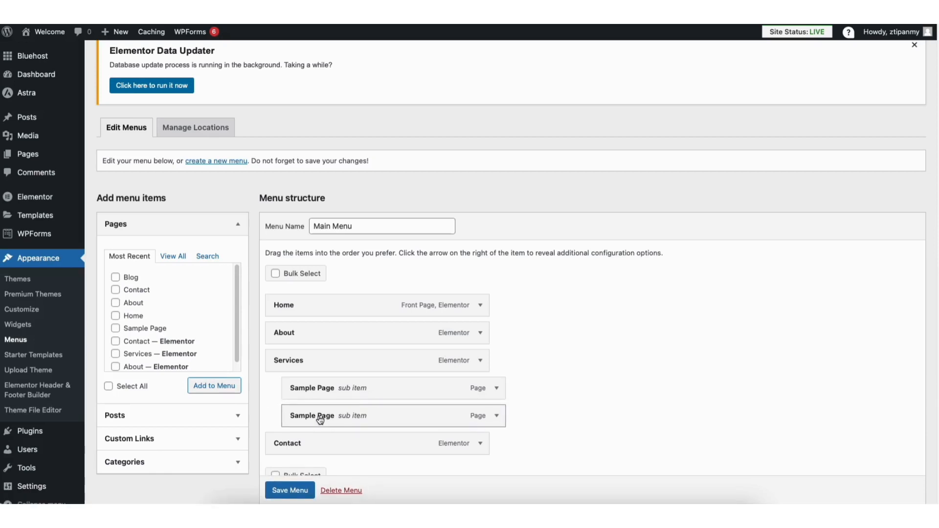
left_click(289, 493)
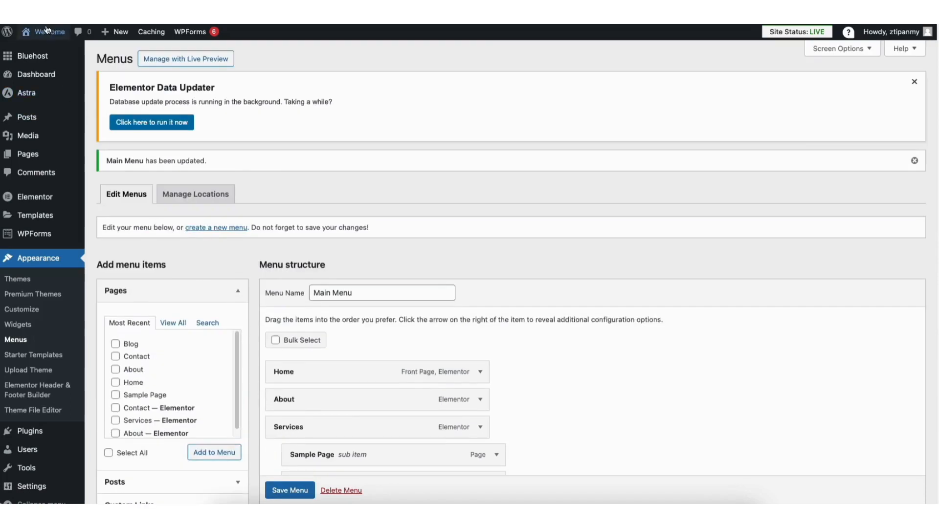
Visit the site and check the Services dropdown in the header menu.
mouse_move(46, 31)
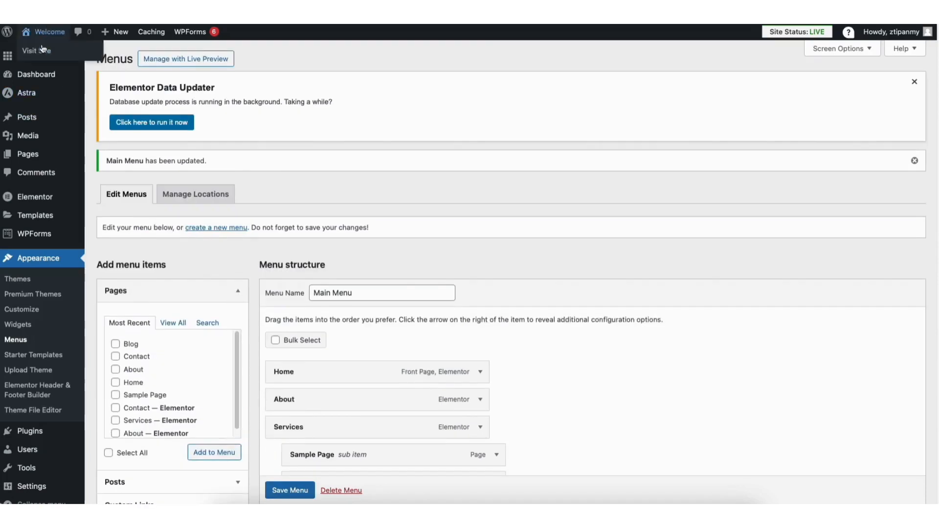
left_click(42, 51)
mouse_move(615, 64)
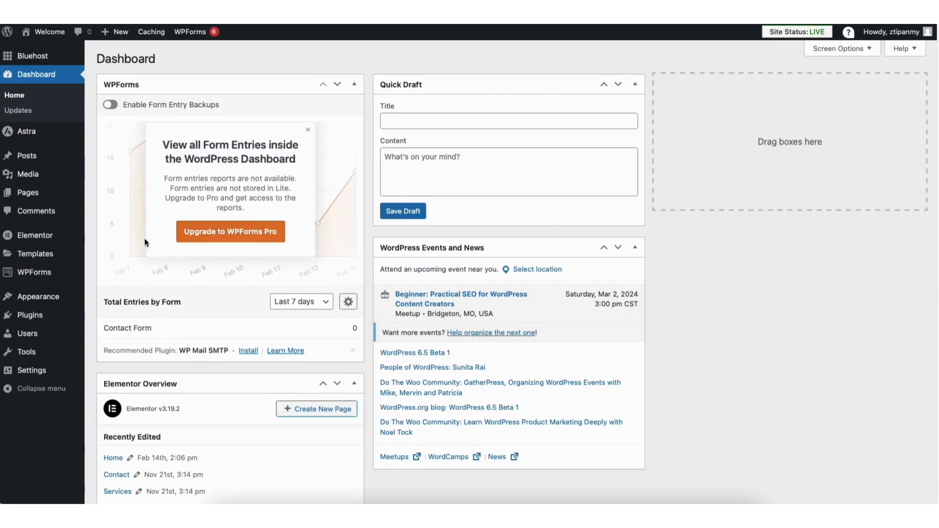
Open the theme customizer's Footer Builder and examine the copyright element's general and design settings.
mouse_move(49, 299)
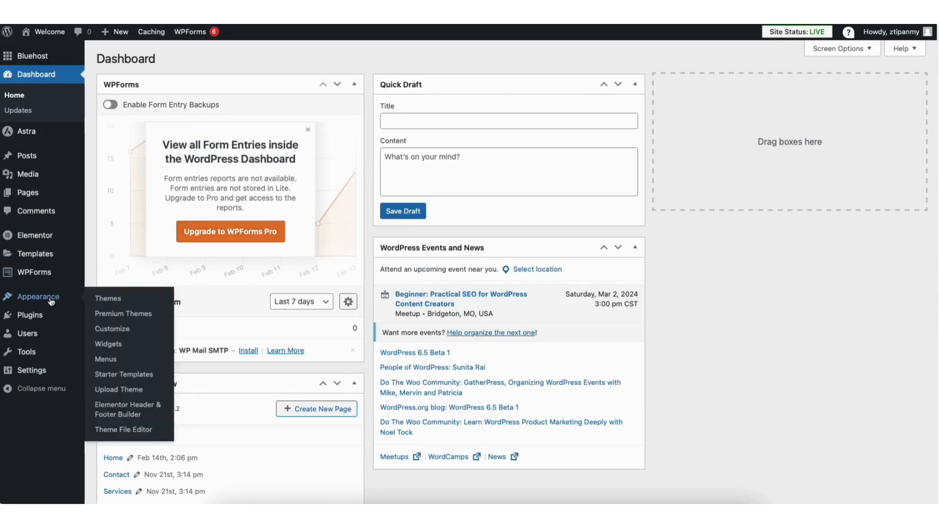
left_click(114, 328)
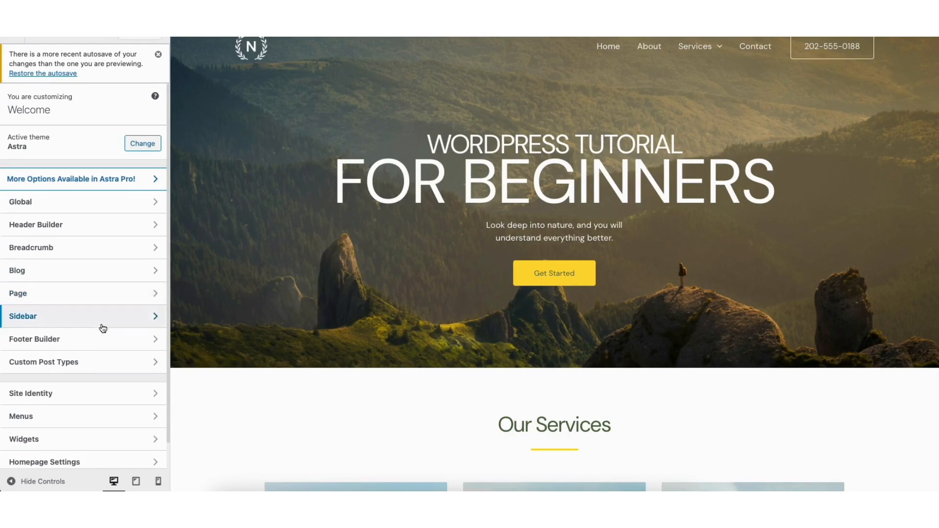
left_click(94, 343)
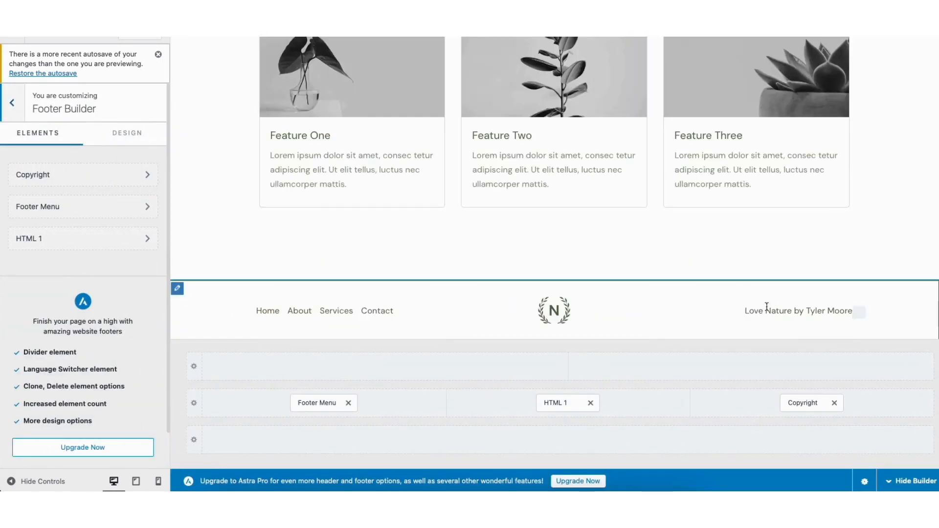
left_click(859, 312)
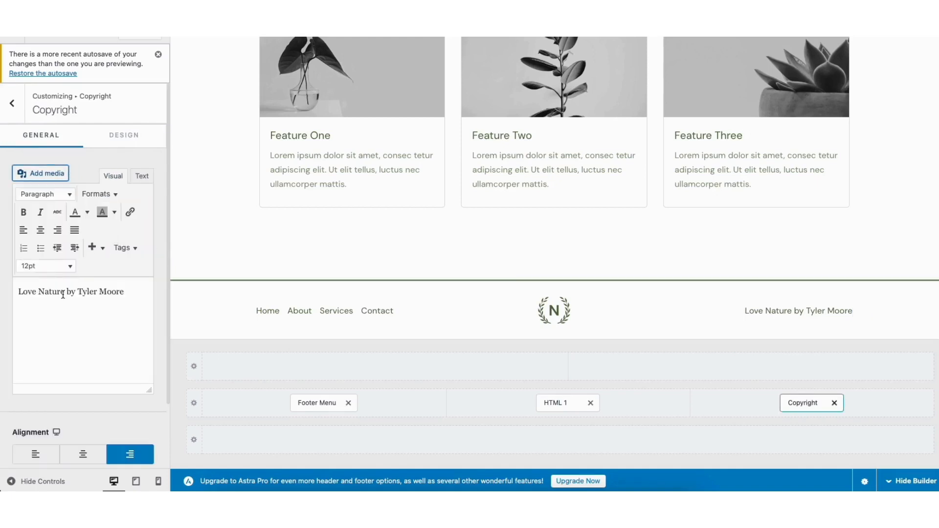
left_click(125, 135)
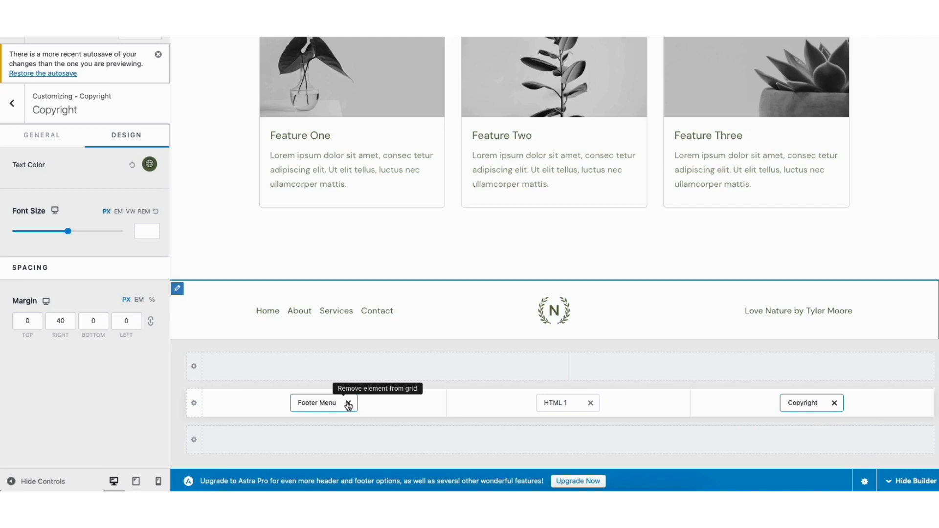
Set the primary footer to 2 columns and view the elements available for the row above it.
left_click(177, 289)
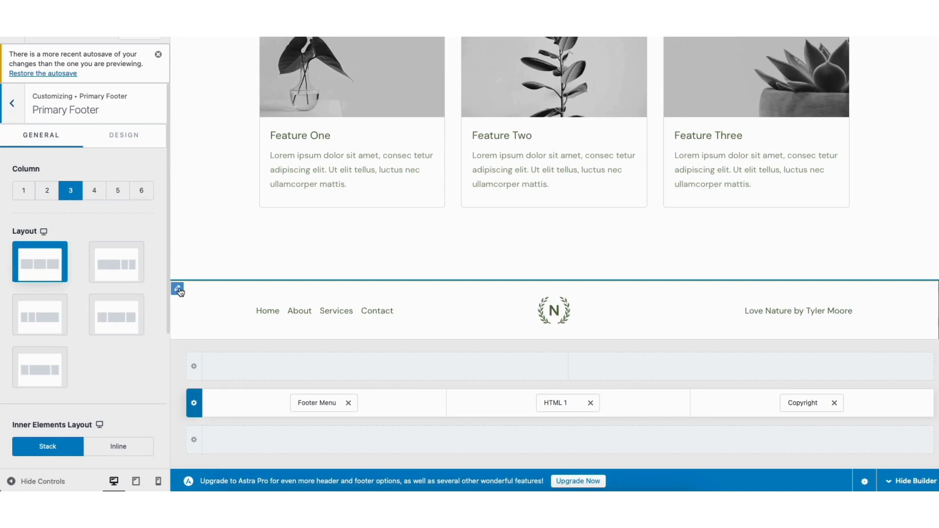
left_click(46, 190)
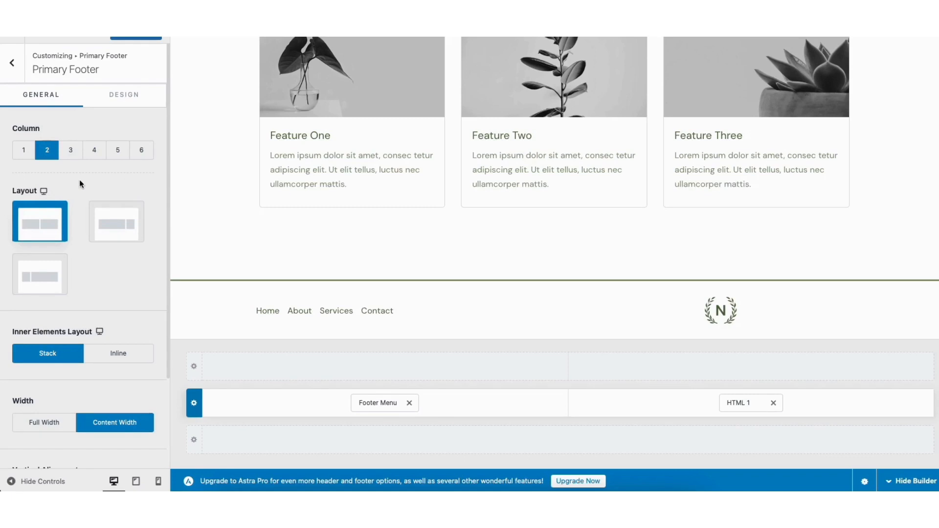
mouse_move(386, 368)
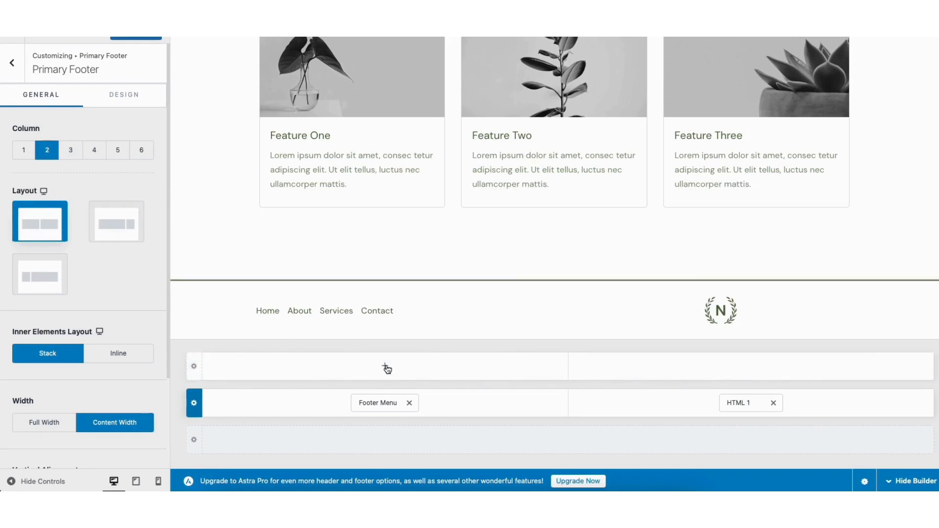
left_click(385, 366)
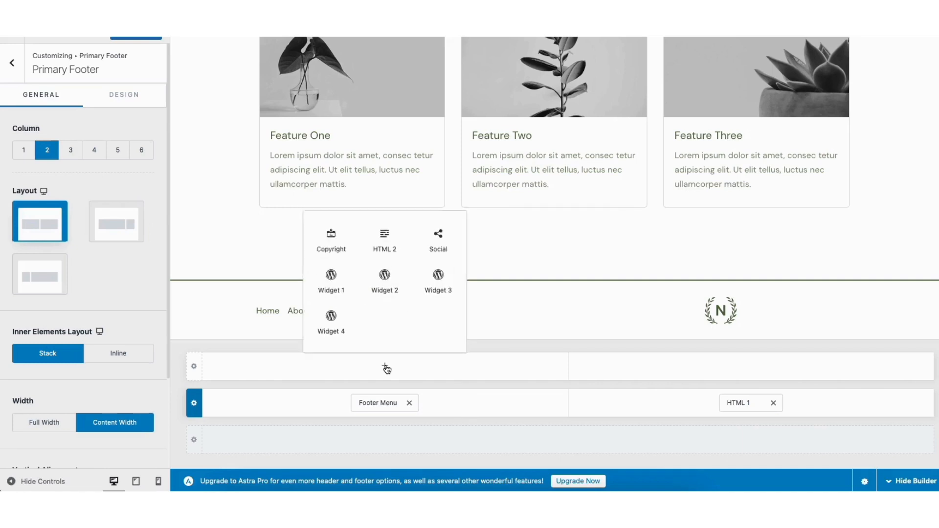
left_click(12, 63)
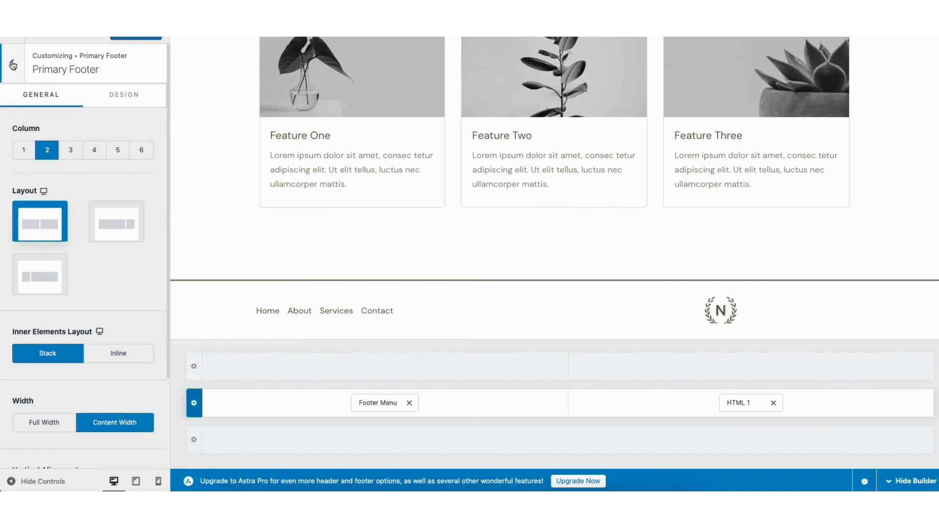
left_click(13, 64)
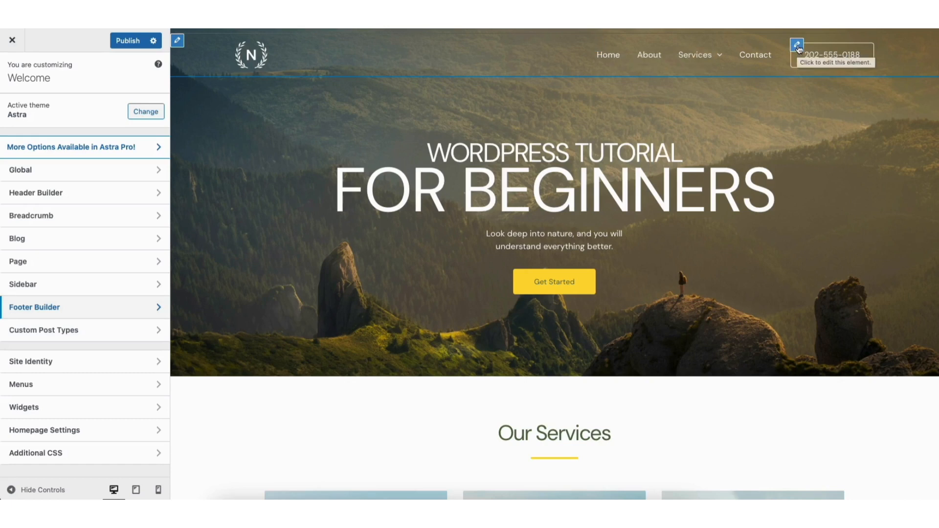
Open the header's phone number button settings and remove the button from the header.
left_click(797, 45)
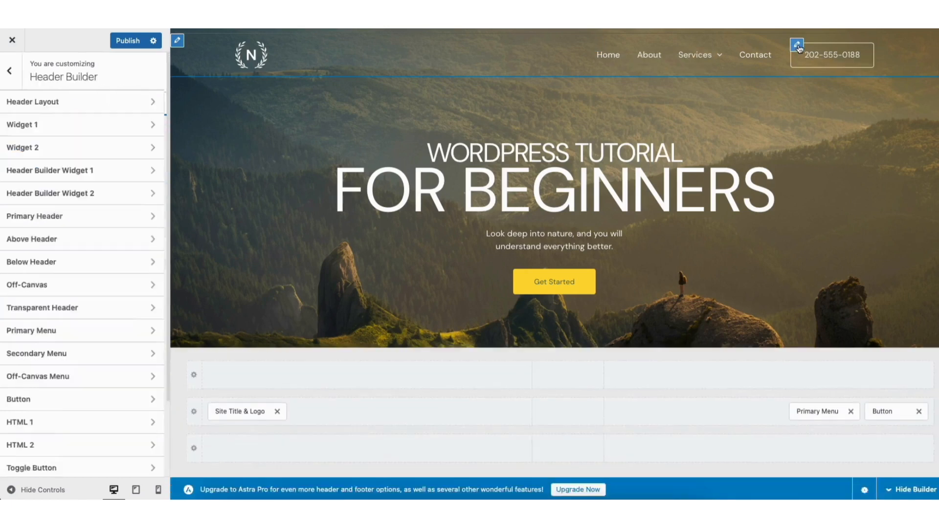
triple_click(79, 157)
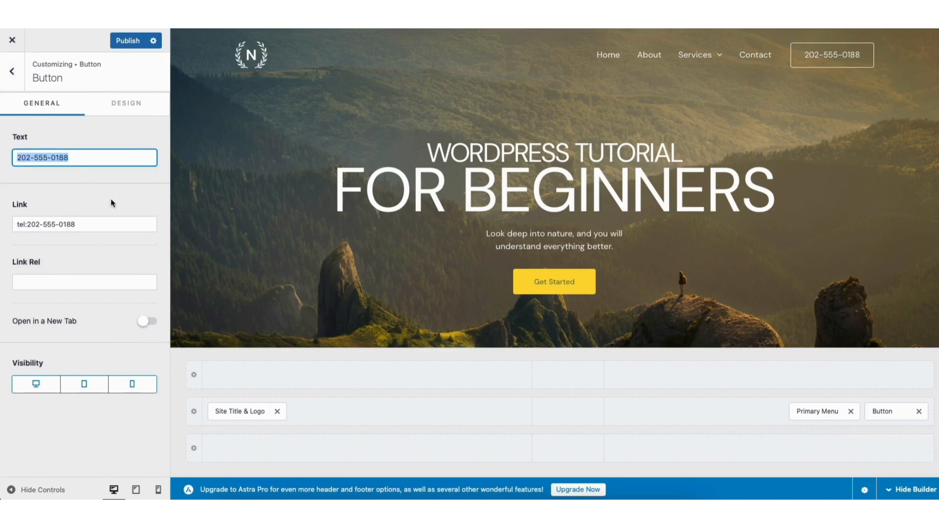
left_click(919, 412)
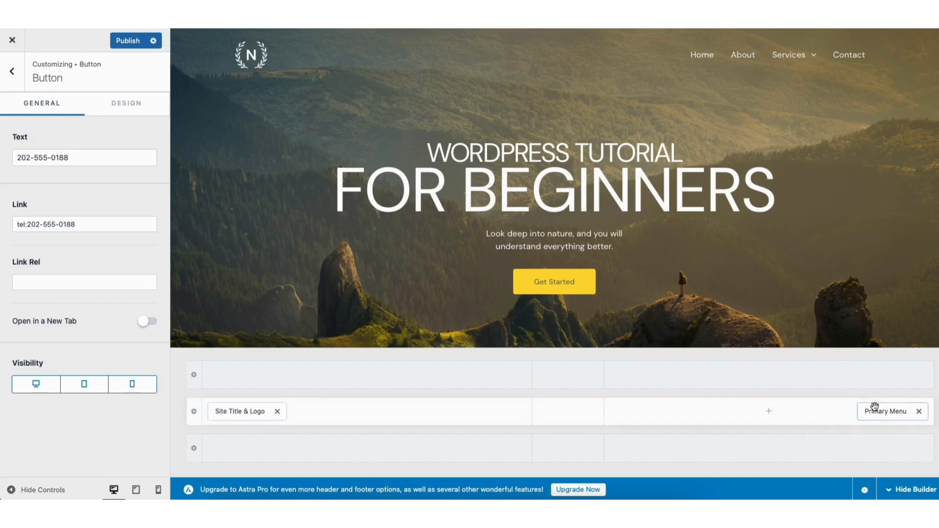
left_click_drag(876, 412, 811, 415)
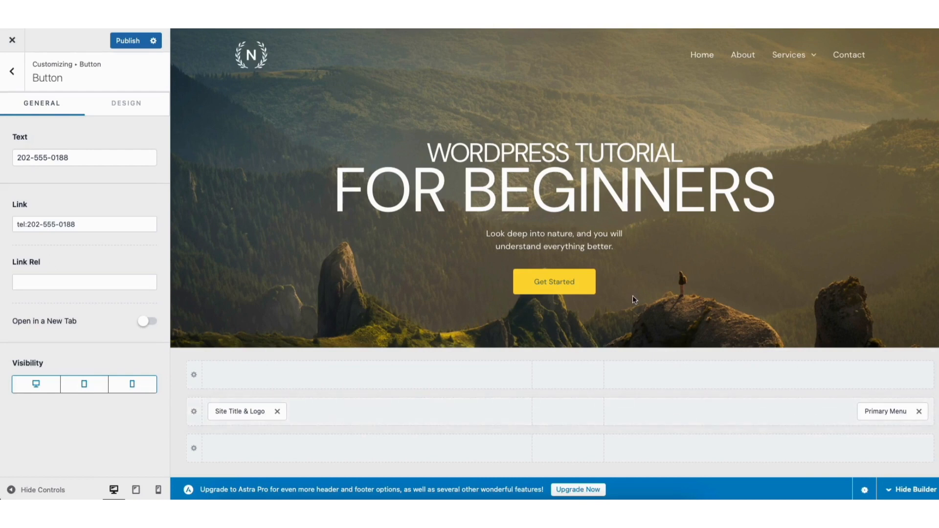
Examine the header logo's general and design settings, including logo width, site title, tagline and margin.
left_click(242, 57)
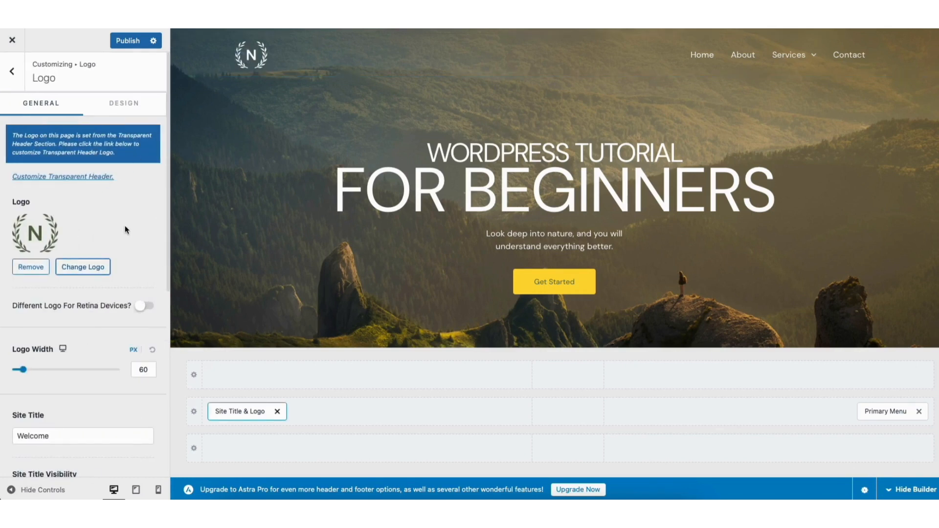
left_click_drag(169, 213, 170, 316)
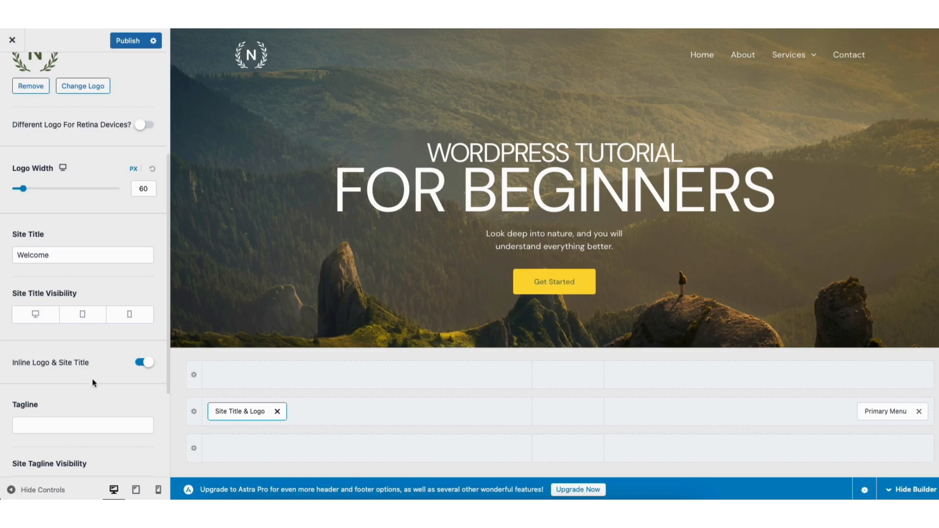
scroll(163, 294, "up", 5)
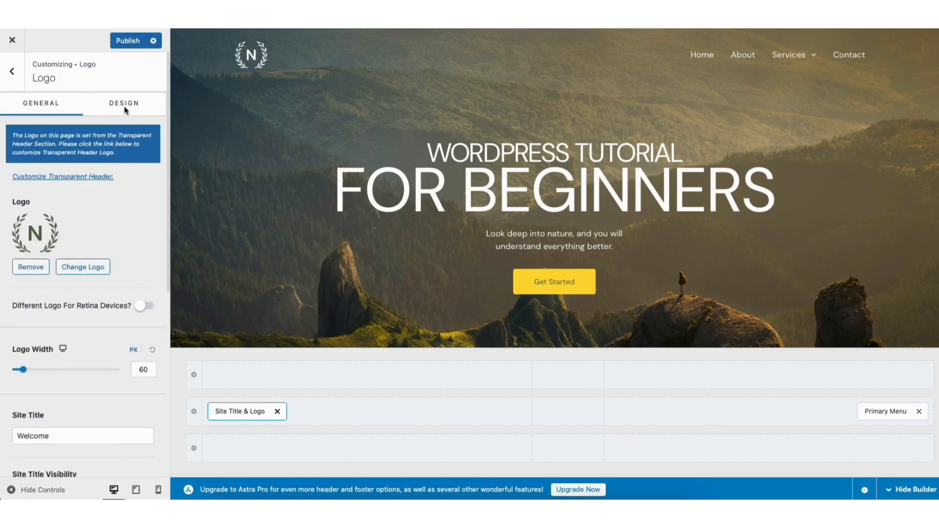
left_click(126, 104)
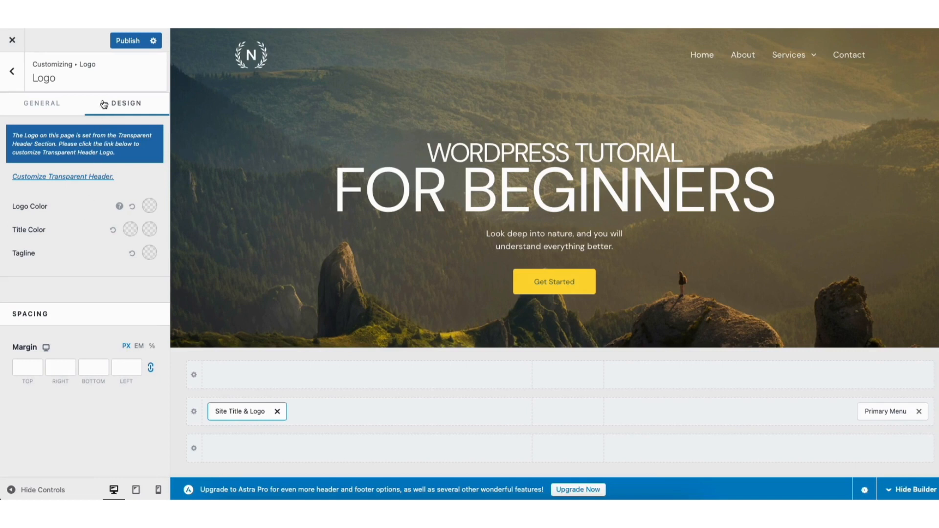
left_click(13, 72)
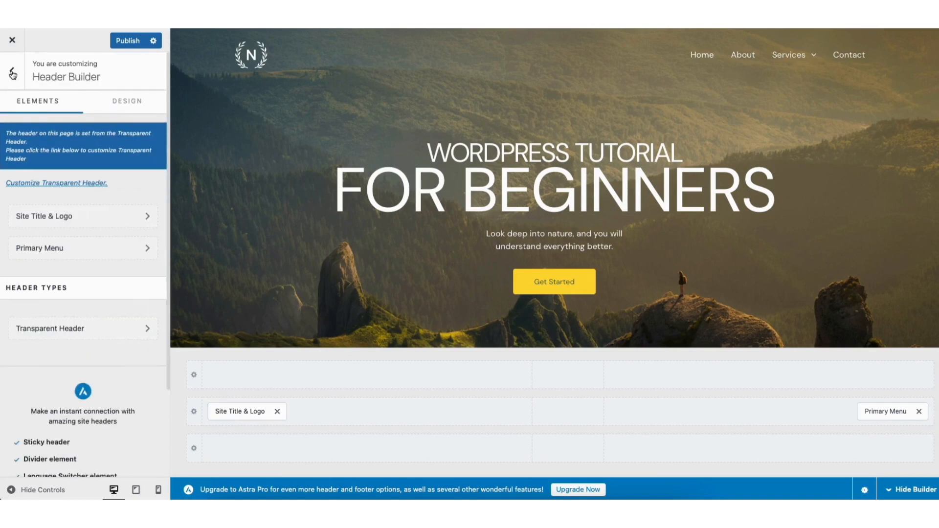
left_click(12, 74)
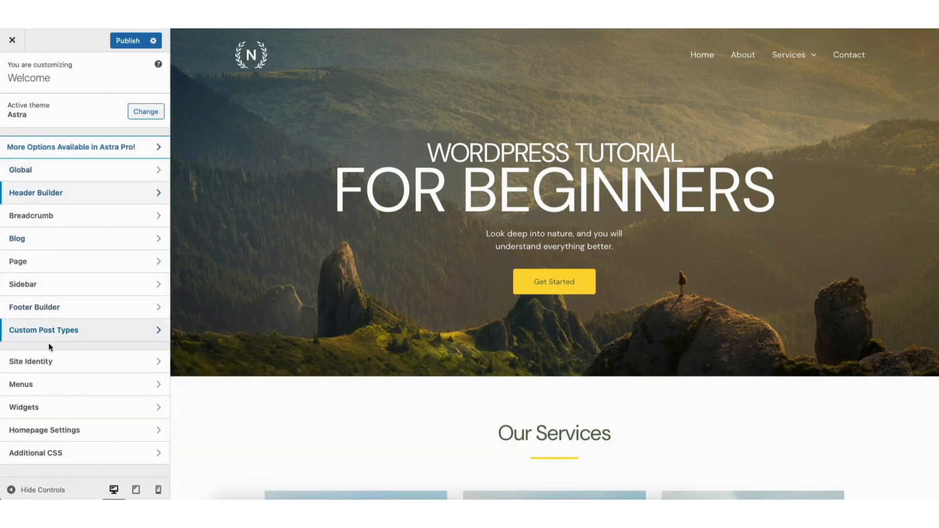
View the Site Identity options and open the global typography settings.
left_click(49, 361)
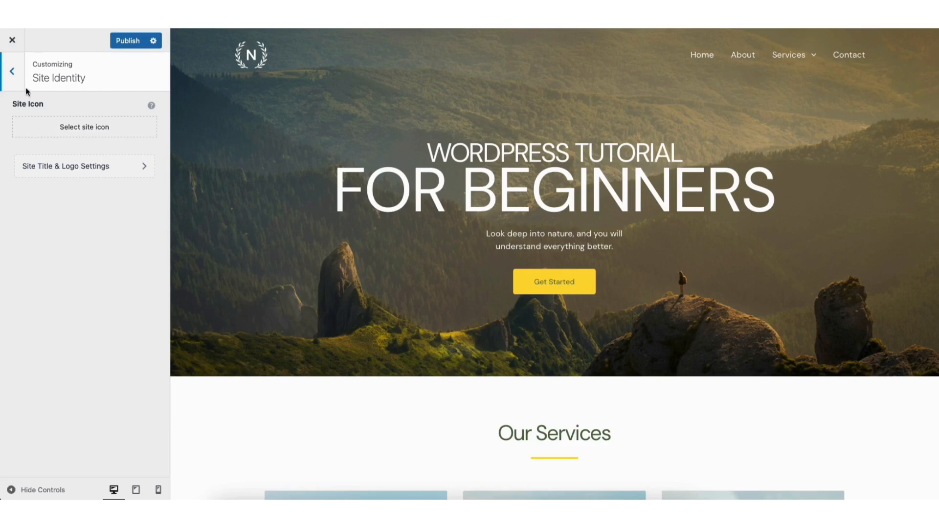
left_click(13, 72)
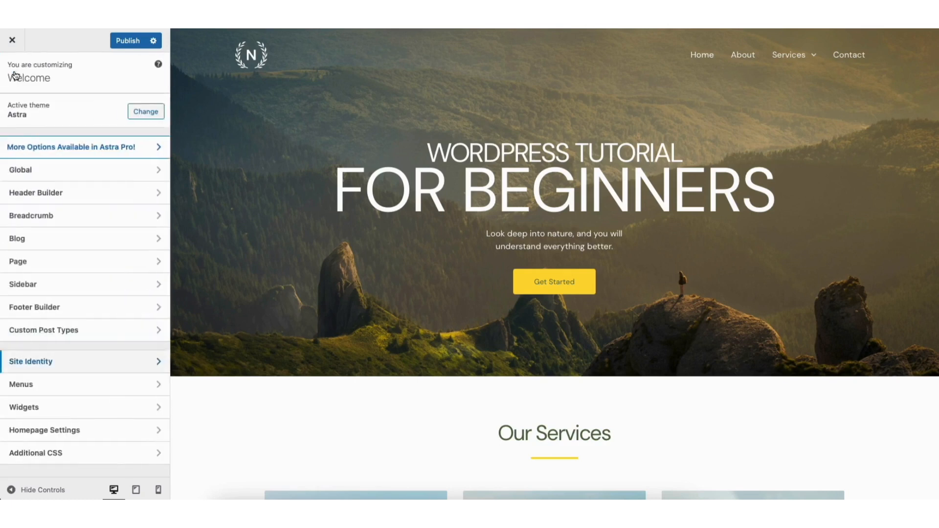
left_click(58, 173)
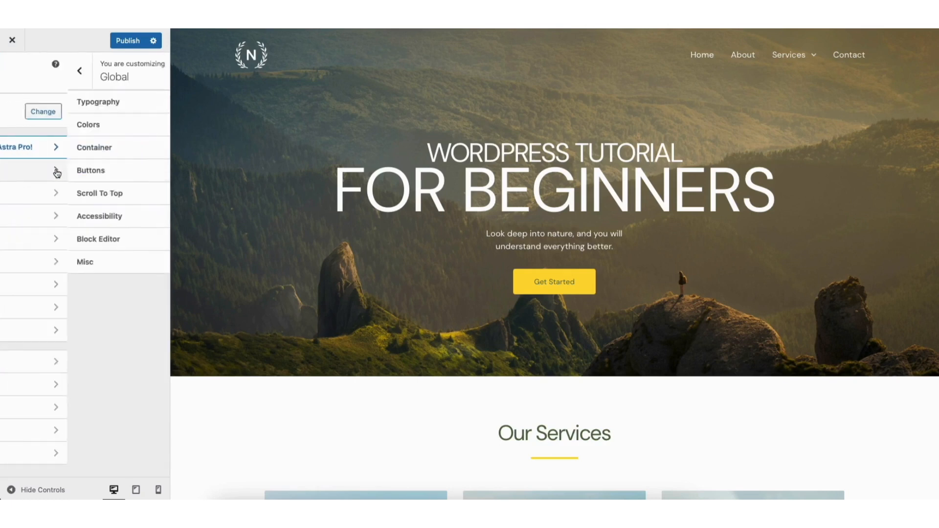
left_click(88, 105)
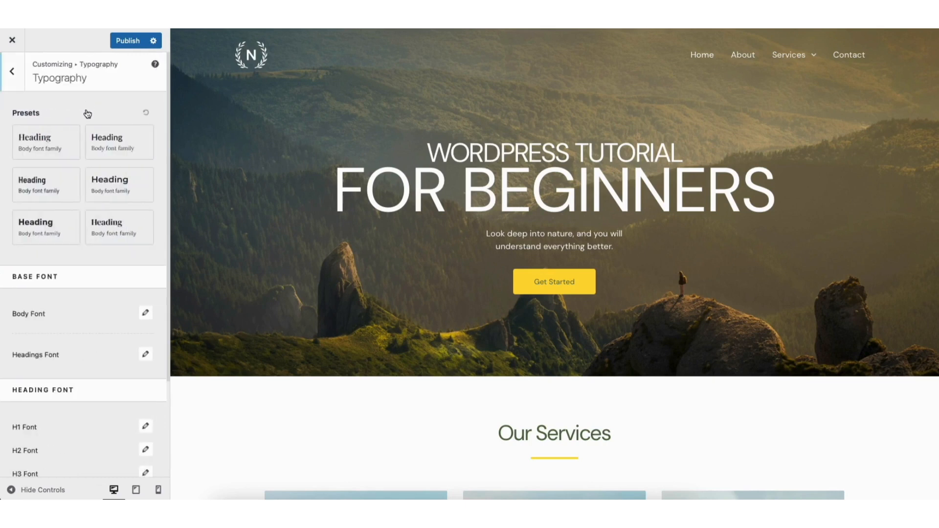
View the global color palette and theme color options, and open the global button settings.
left_click(13, 71)
left_click(58, 129)
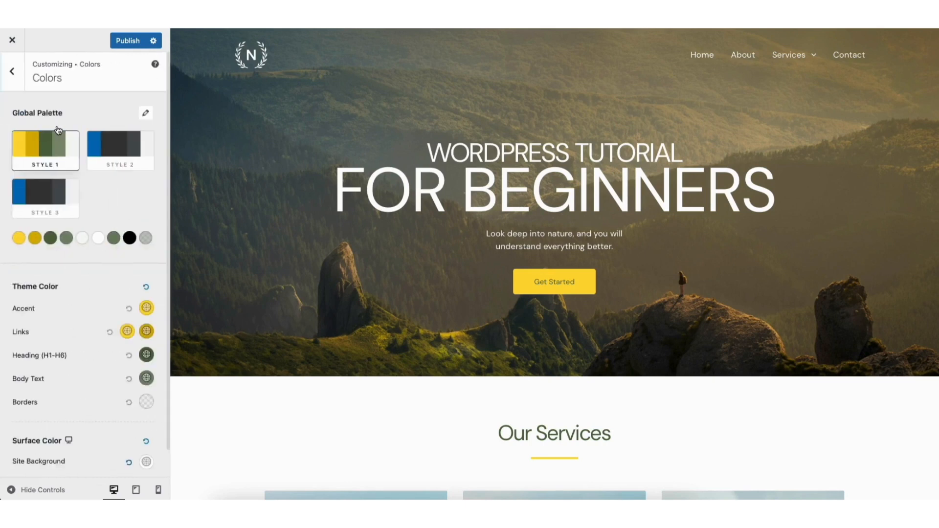
left_click(13, 72)
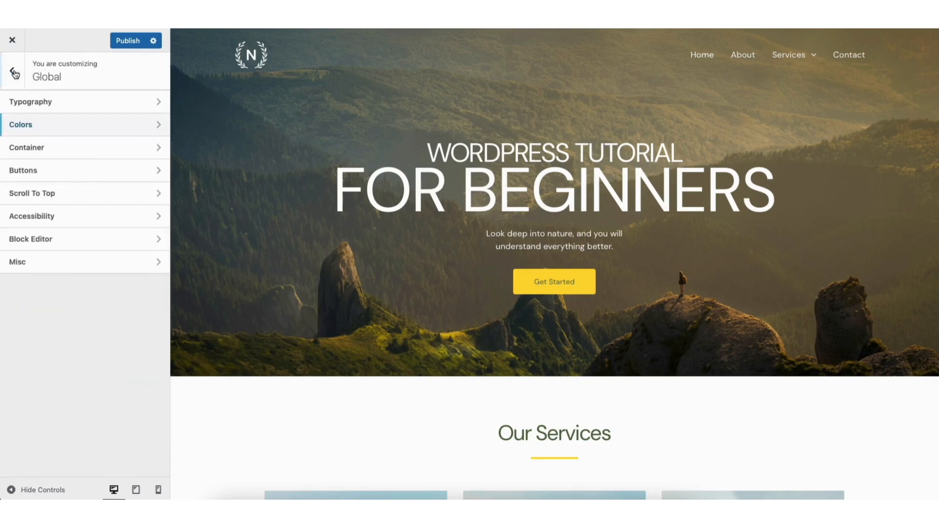
left_click(65, 169)
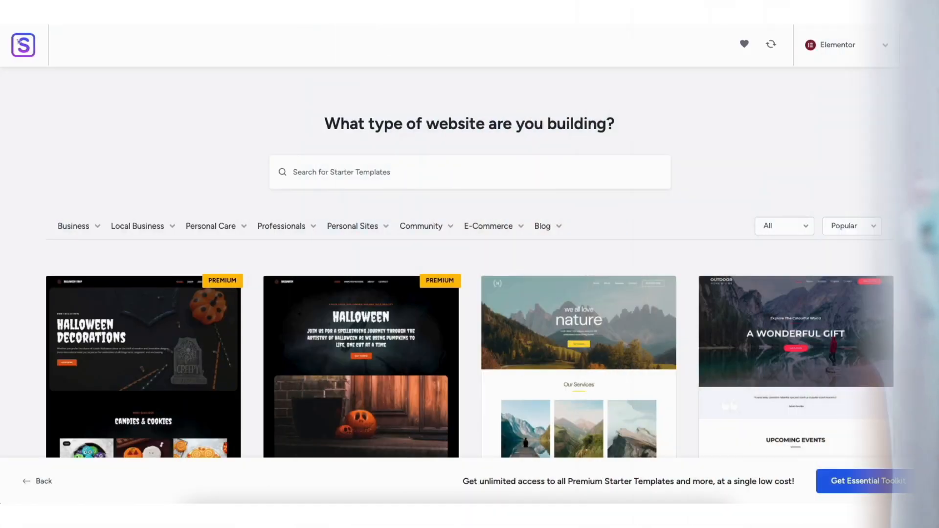
Browse the available Elementor starter templates.
scroll(470, 264, "down", 5)
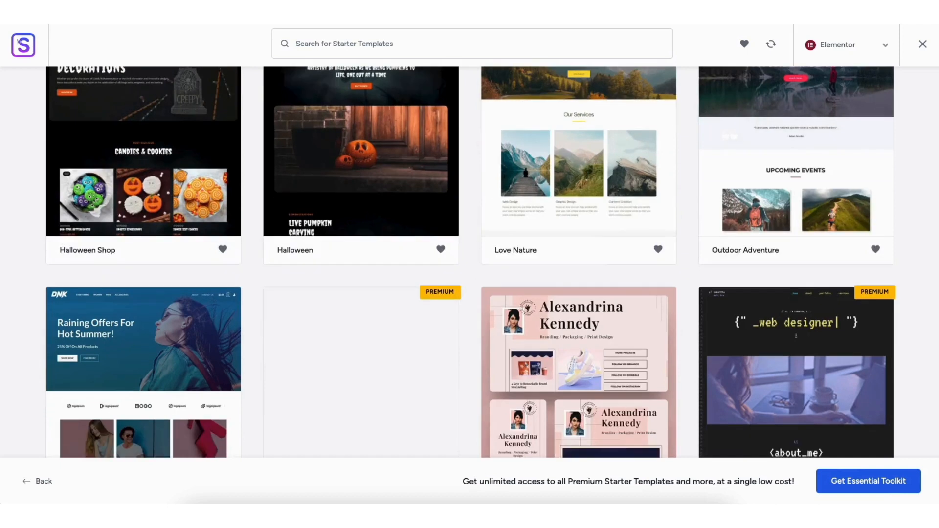
scroll(470, 265, "down", 7)
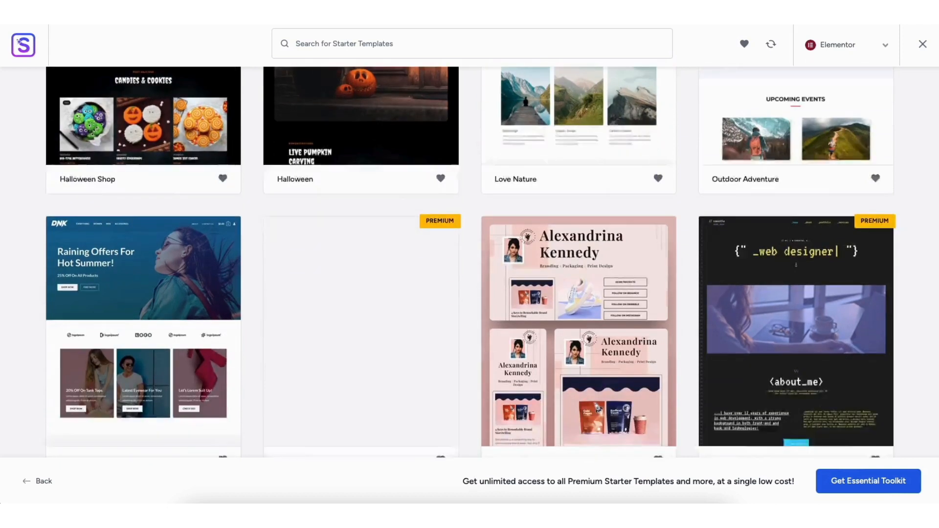
Replace the Home page's two hero heading lines with "WORDPRESS TUTORIAL" and "FOR BEGINNERS".
type("ORDPRESS TUTO")
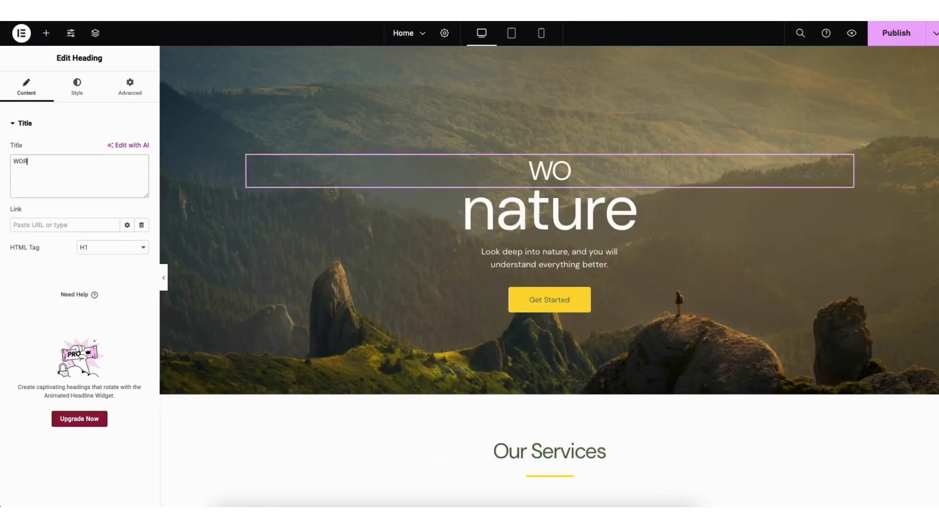
type("RIAL")
key("Return")
type("FOR BEGIN")
type("NE")
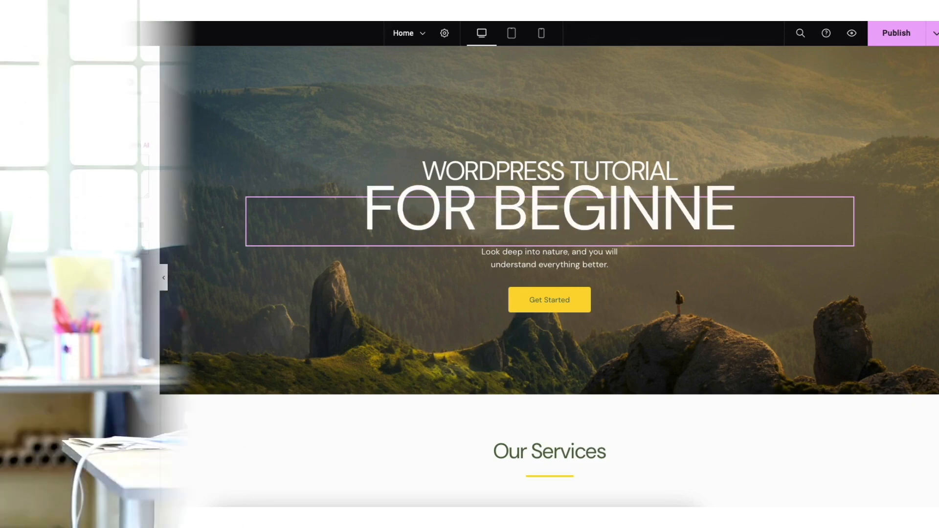